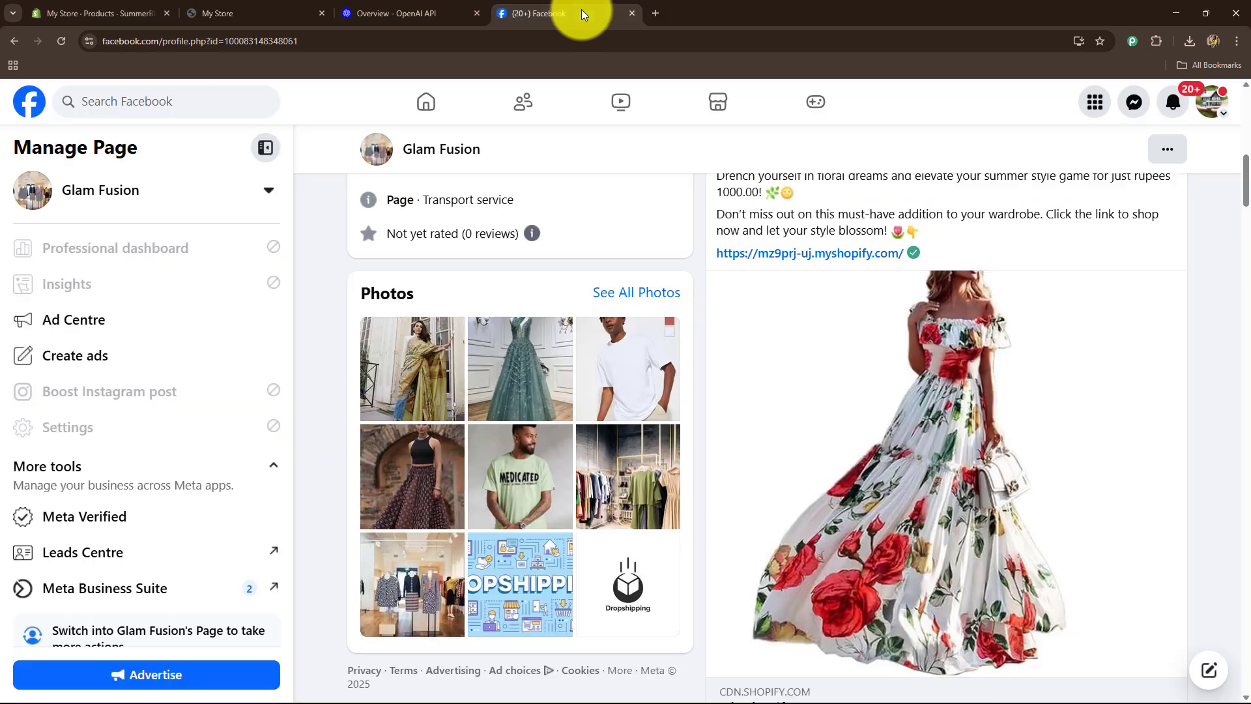
Read the SummerBloom Floral Maxi Dress post on the Glam Fusion Facebook page
scroll(893, 488, "up", 2)
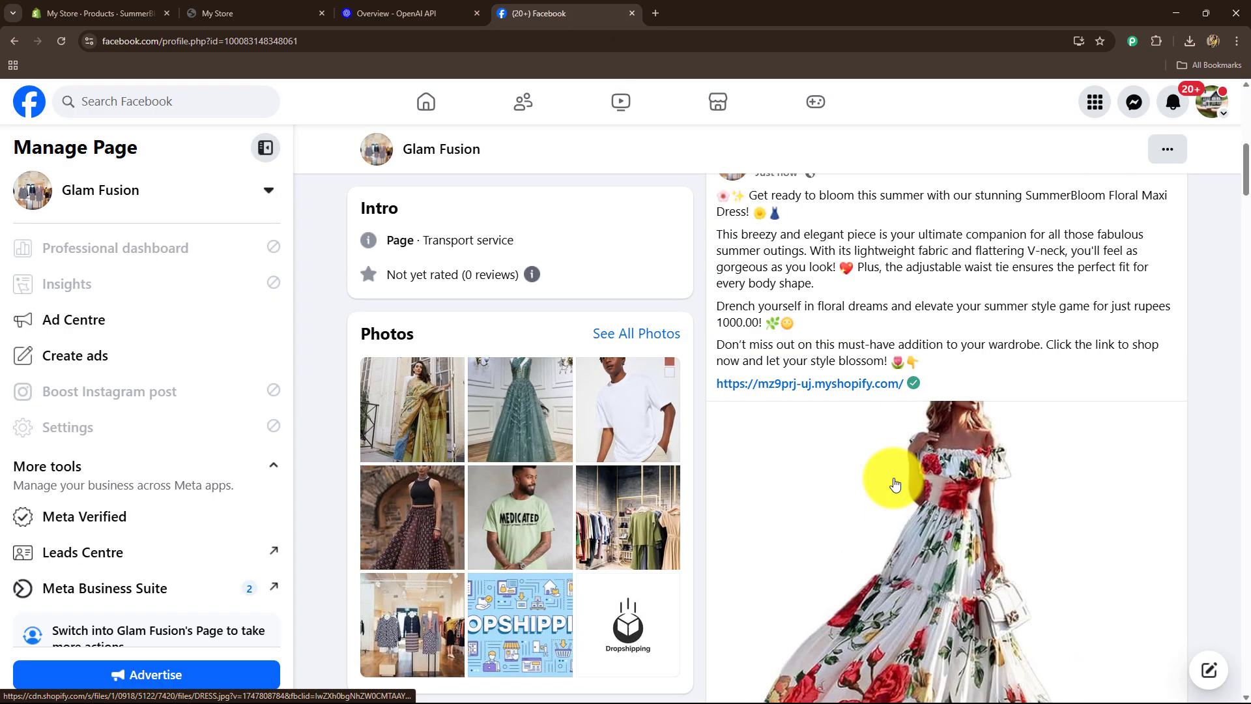
scroll(893, 482, "up", 1)
scroll(896, 483, "down", 2)
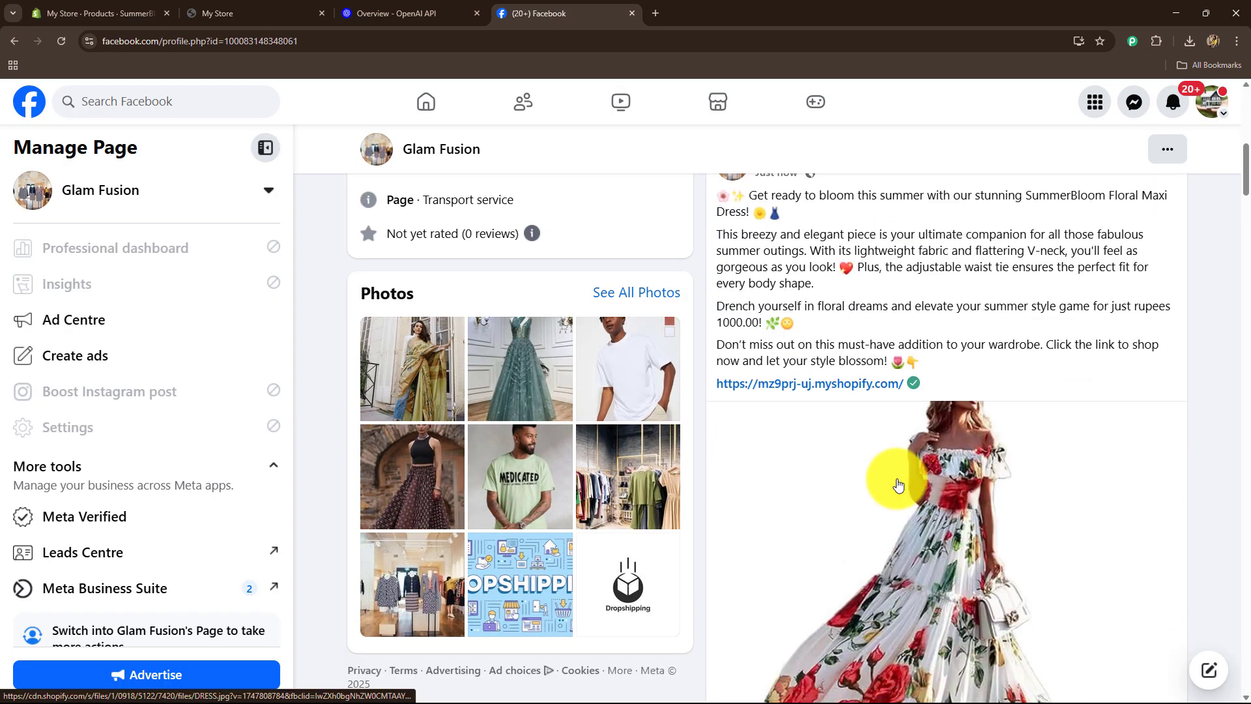
scroll(898, 484, "down", 3)
scroll(897, 484, "up", 5)
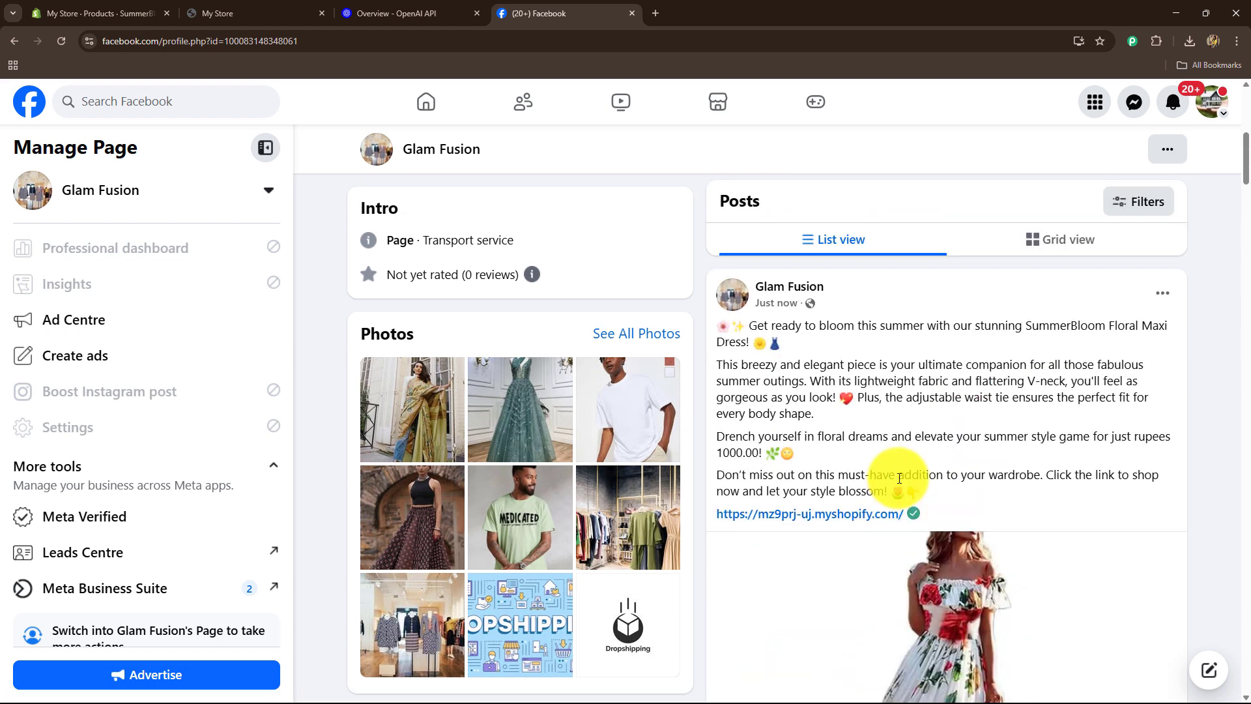
View the OpenAI platform overview, the Shopify product page for the SummerBloom Floral Maxi Dress and its Facebook post
left_click(385, 13)
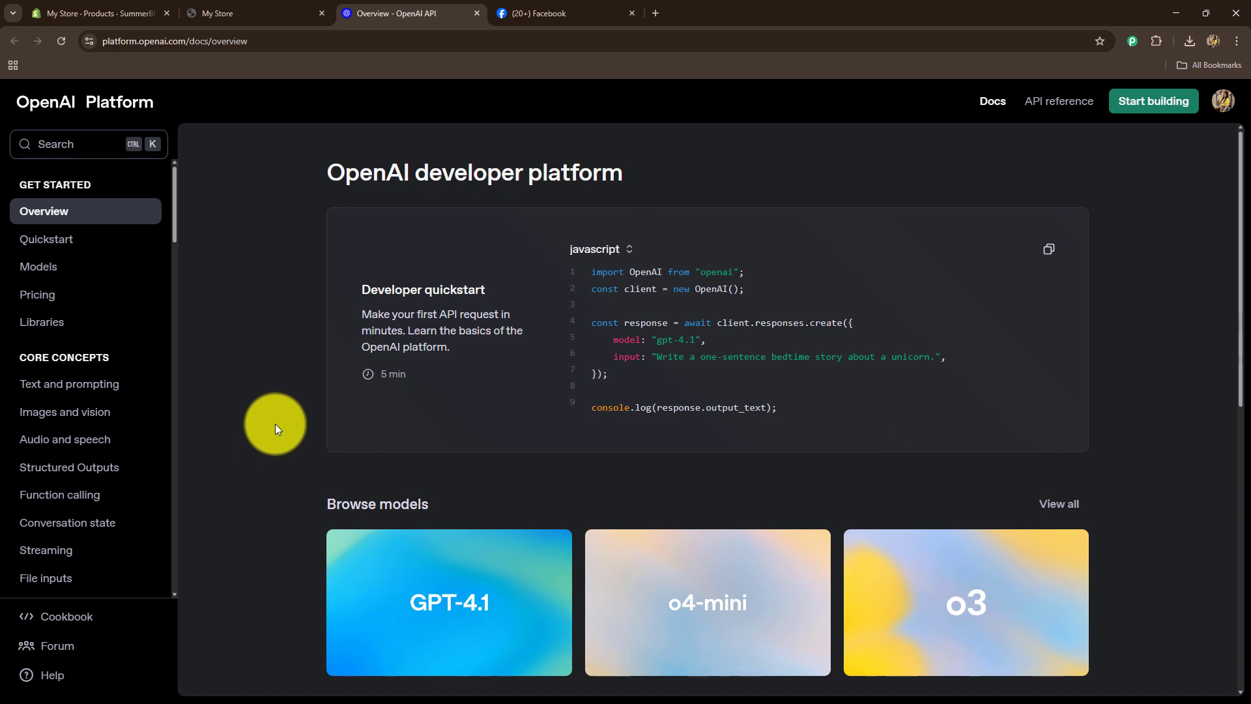
left_click(100, 14)
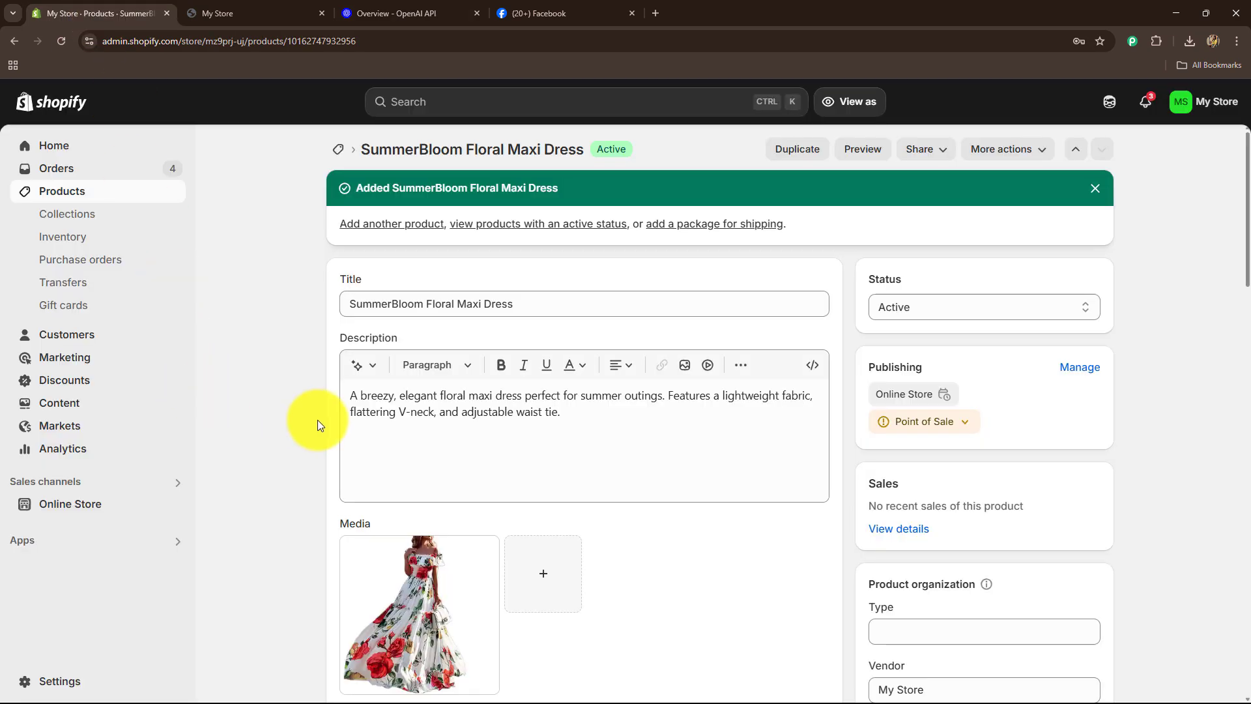
left_click(391, 12)
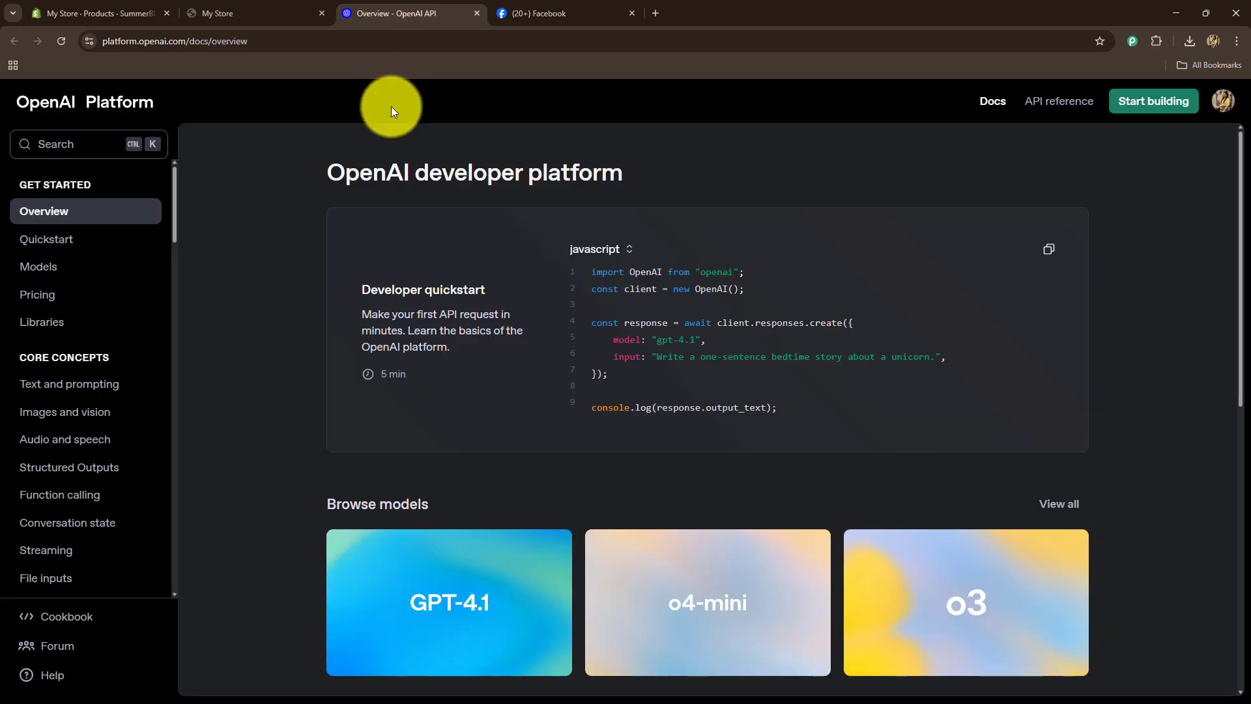
left_click(554, 15)
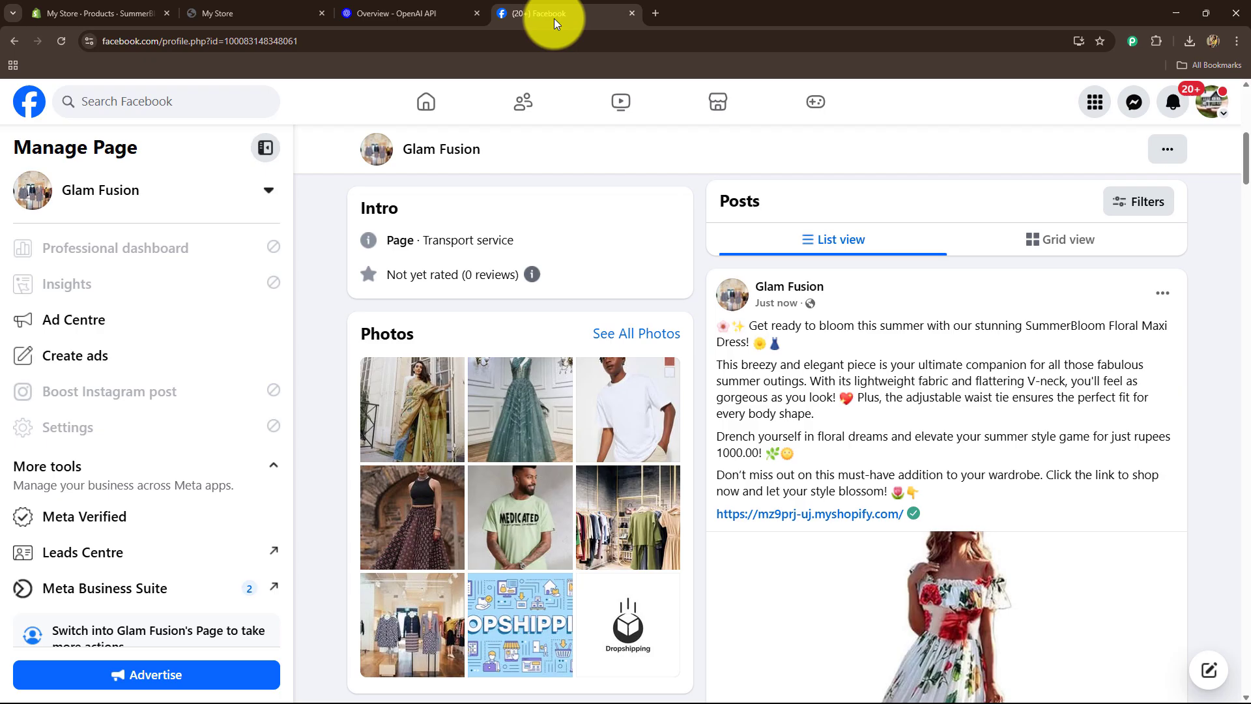
left_click(103, 13)
scroll(284, 482, "down", 2)
scroll(284, 482, "up", 2)
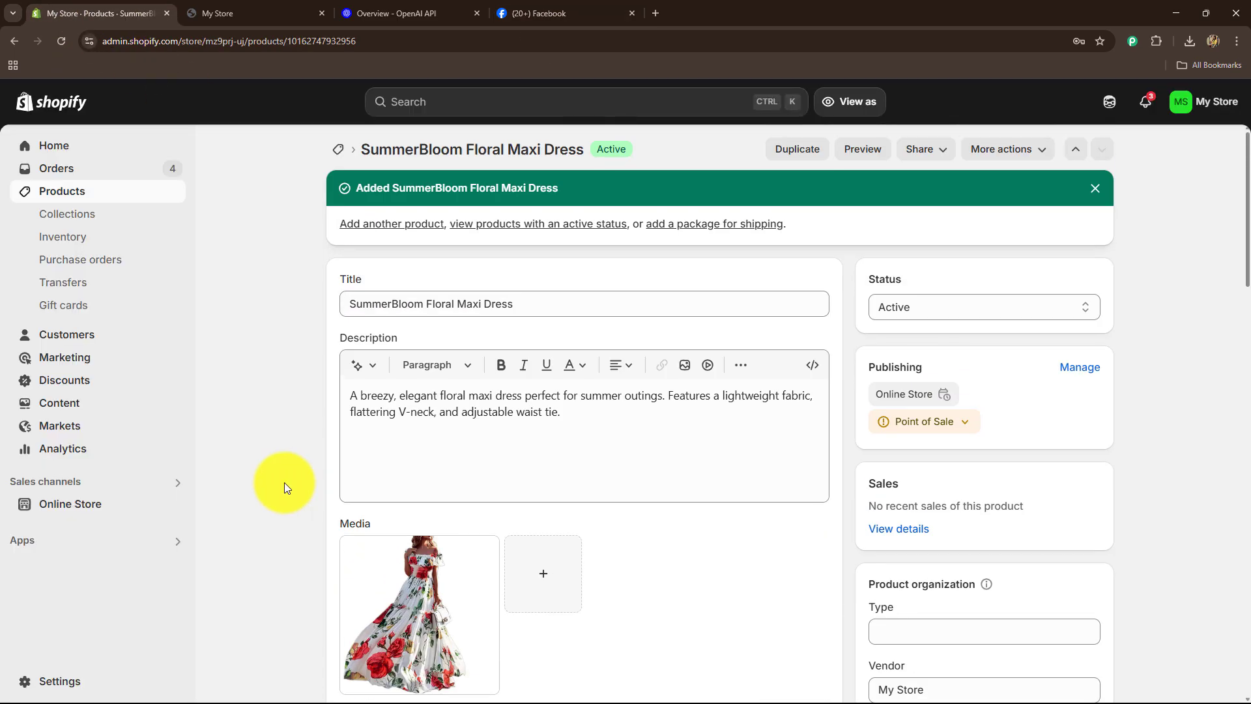
left_click(418, 5)
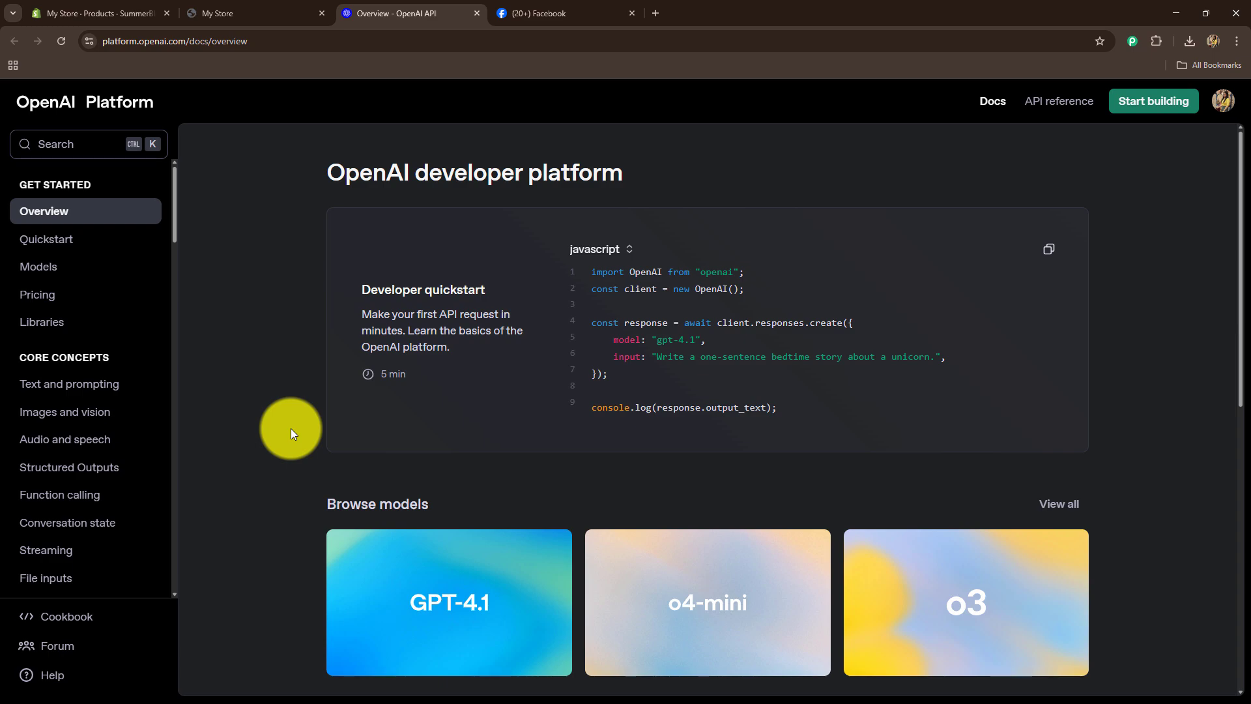
key("ctrl+Tab")
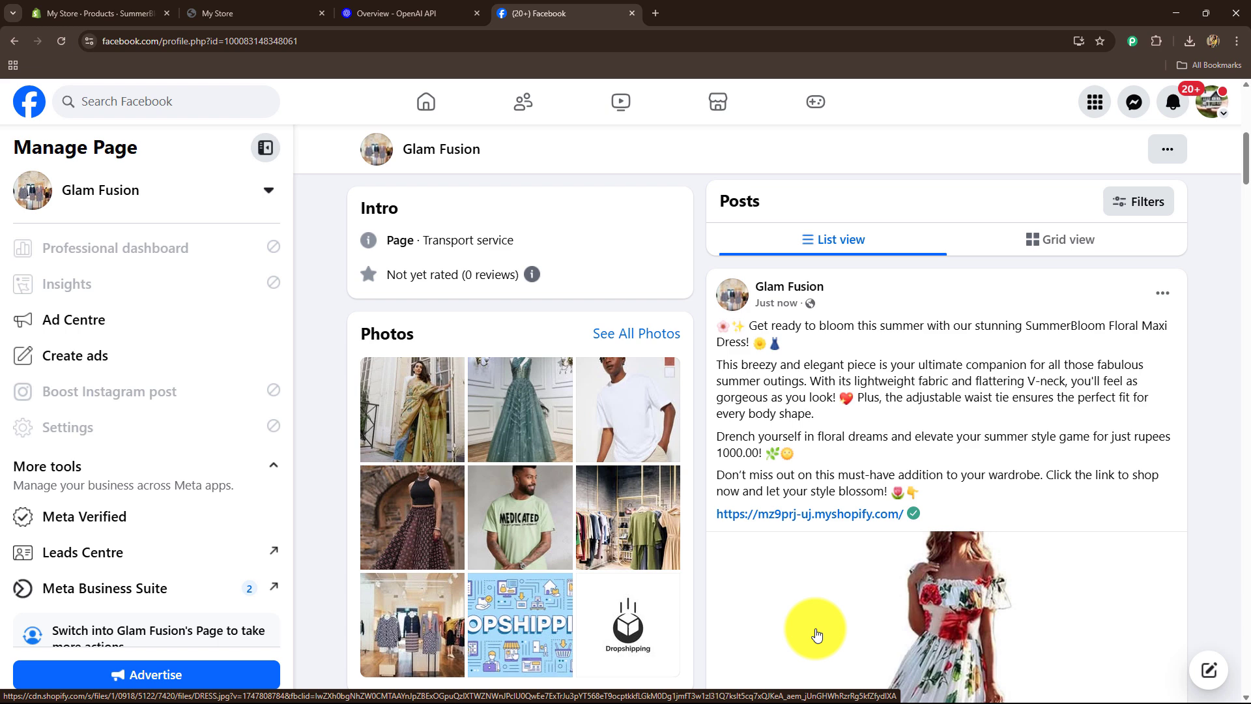
Start a new Shopify product titled "VivaBold Oversized Denim Jacket" described as "Statement denim jacket with oversized fit, distressed detailing, and a vintage wash for all-season layering."
left_click(98, 13)
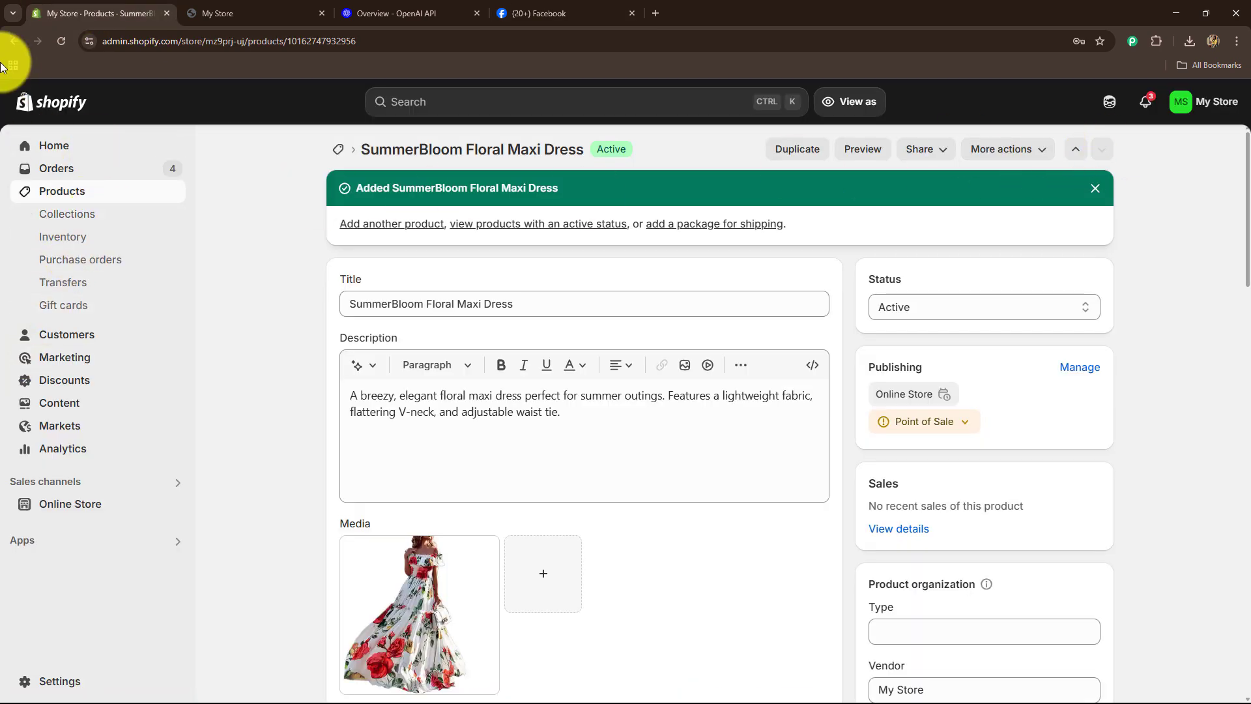
left_click(15, 41)
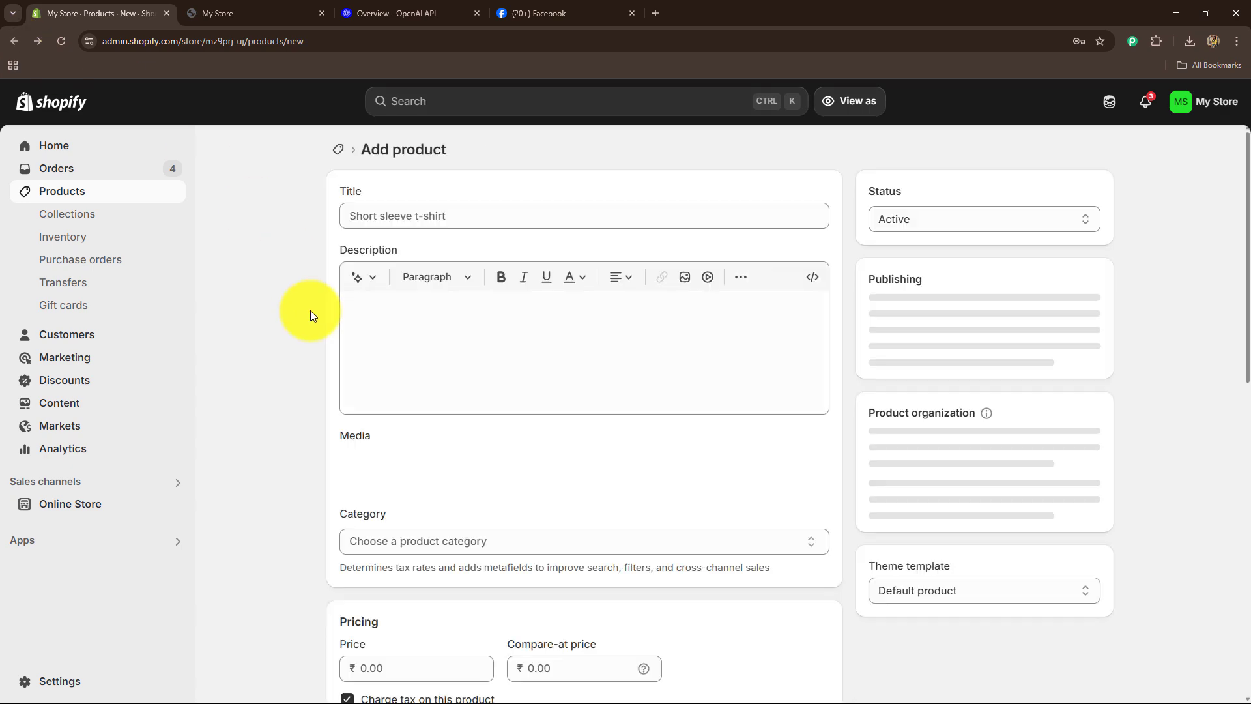
left_click(378, 303)
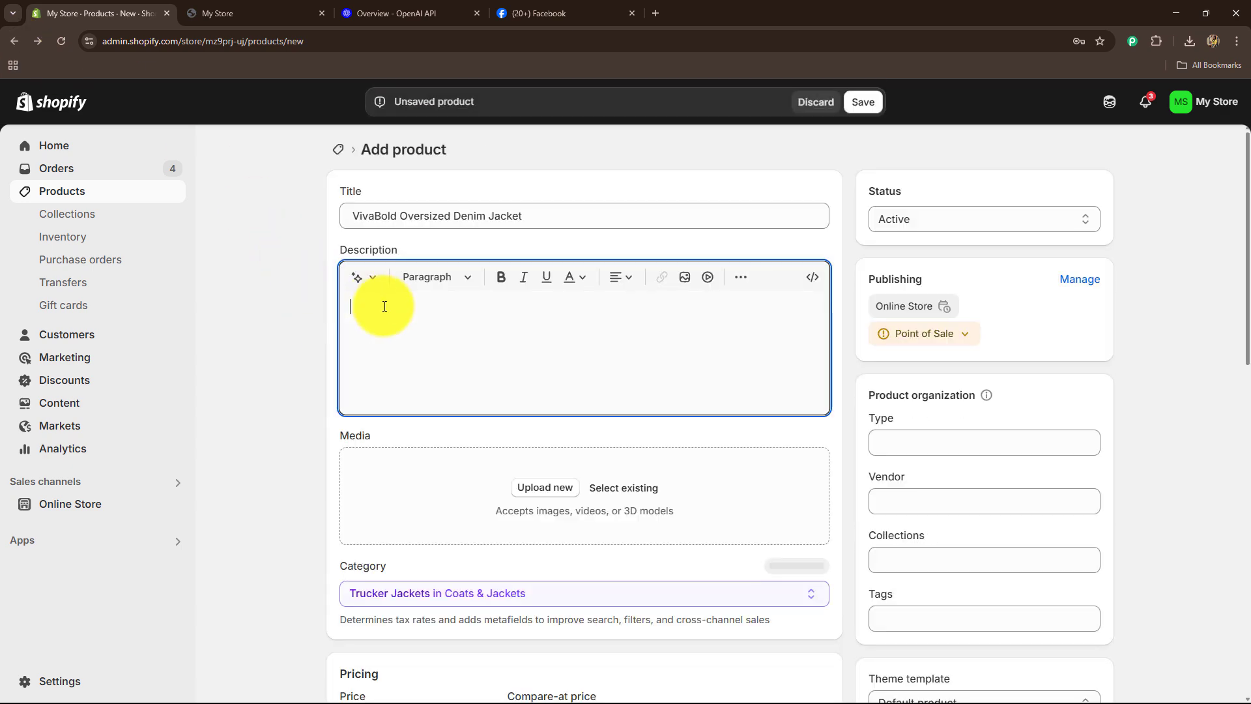
scroll(383, 306, "down", 2)
type("Statement denim jacket with oversized fit, distressed detailing, and a vintage wash for all-season layering.")
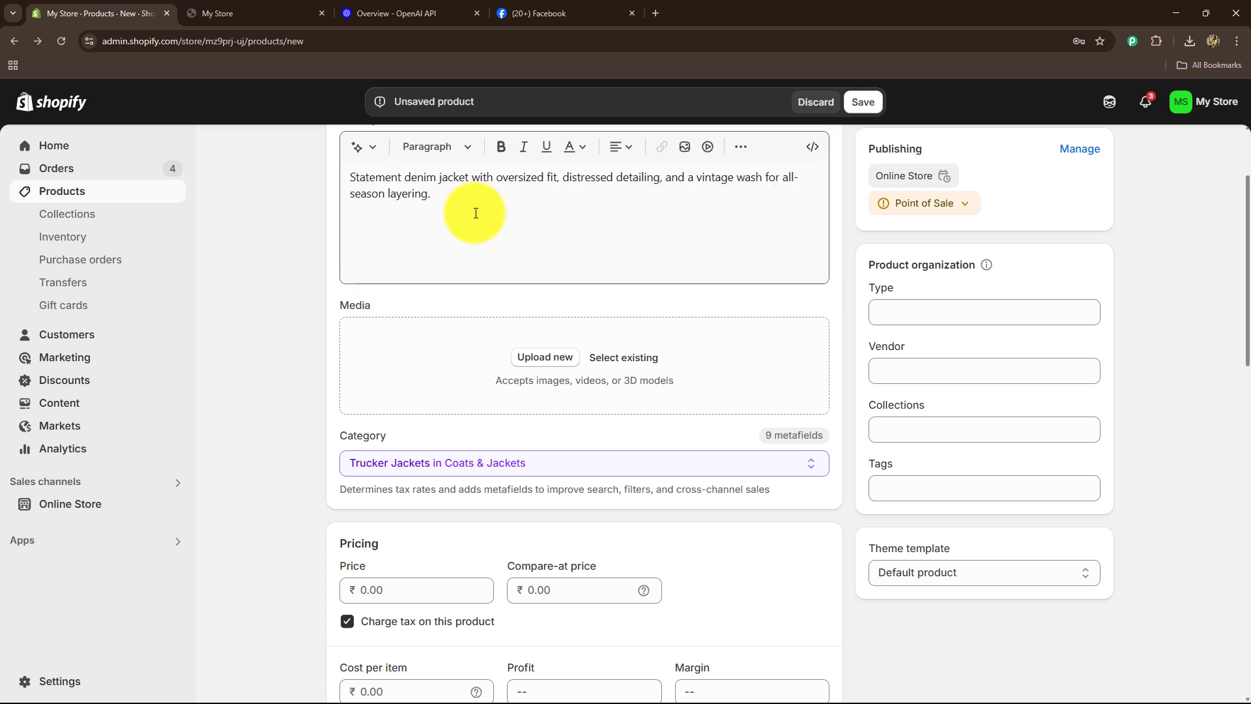
Set the product's price to ₹2000 and its compare-at price to ₹2500
scroll(452, 340, "down", 2)
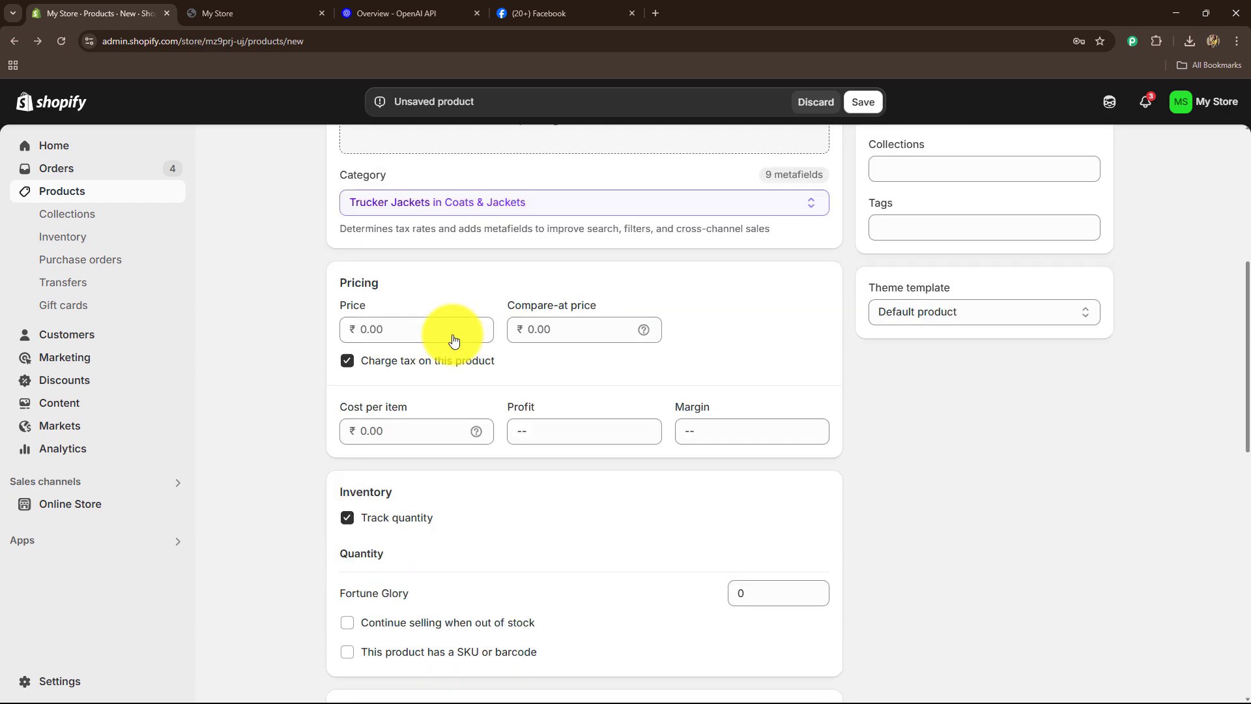
left_click(405, 458)
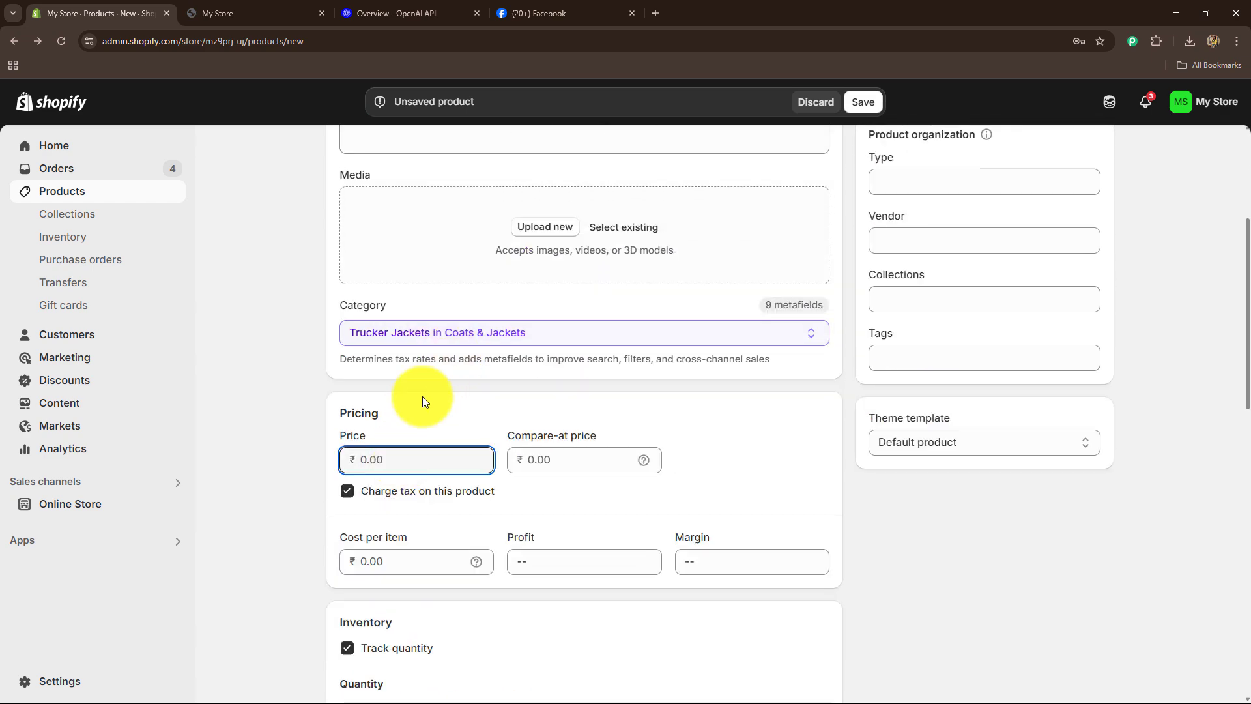
type("2000")
scroll(274, 313, "down", 2)
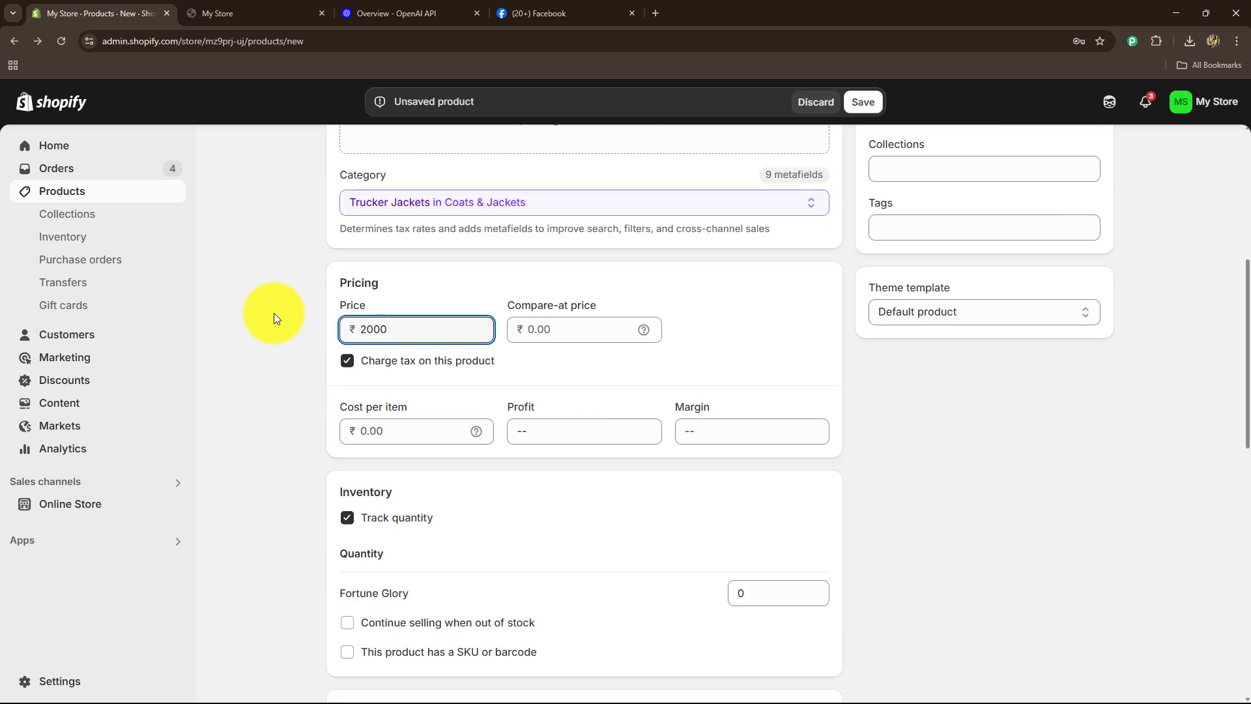
left_click(579, 320)
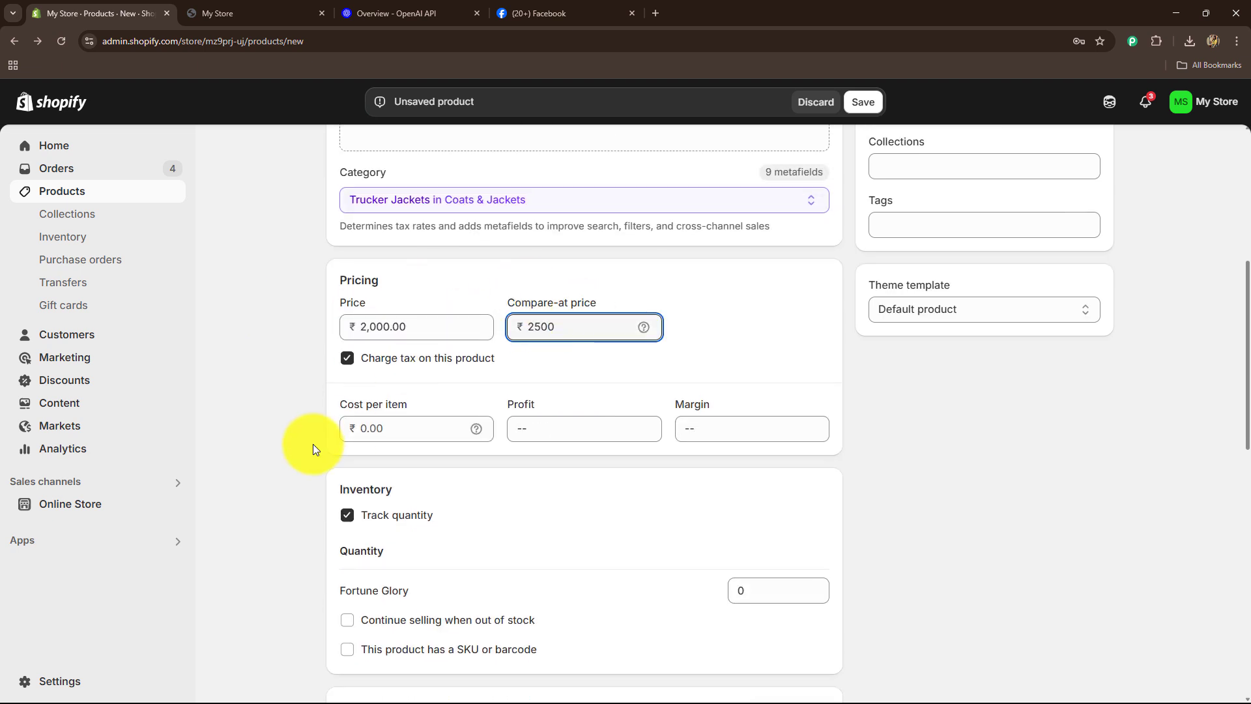
Set the product's color metafield to Blue and Black and its fabric metafield to Denim
scroll(340, 421, "down", 6)
scroll(352, 246, "down", 6)
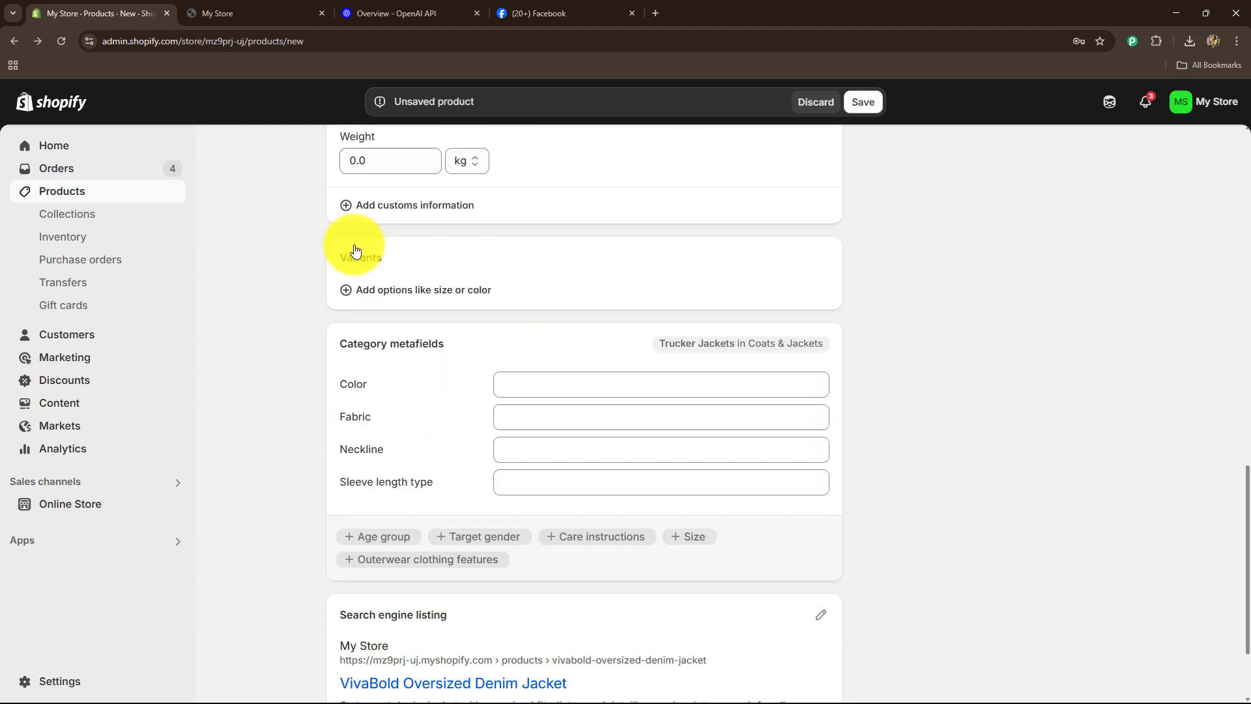
left_click(528, 274)
left_click(532, 347)
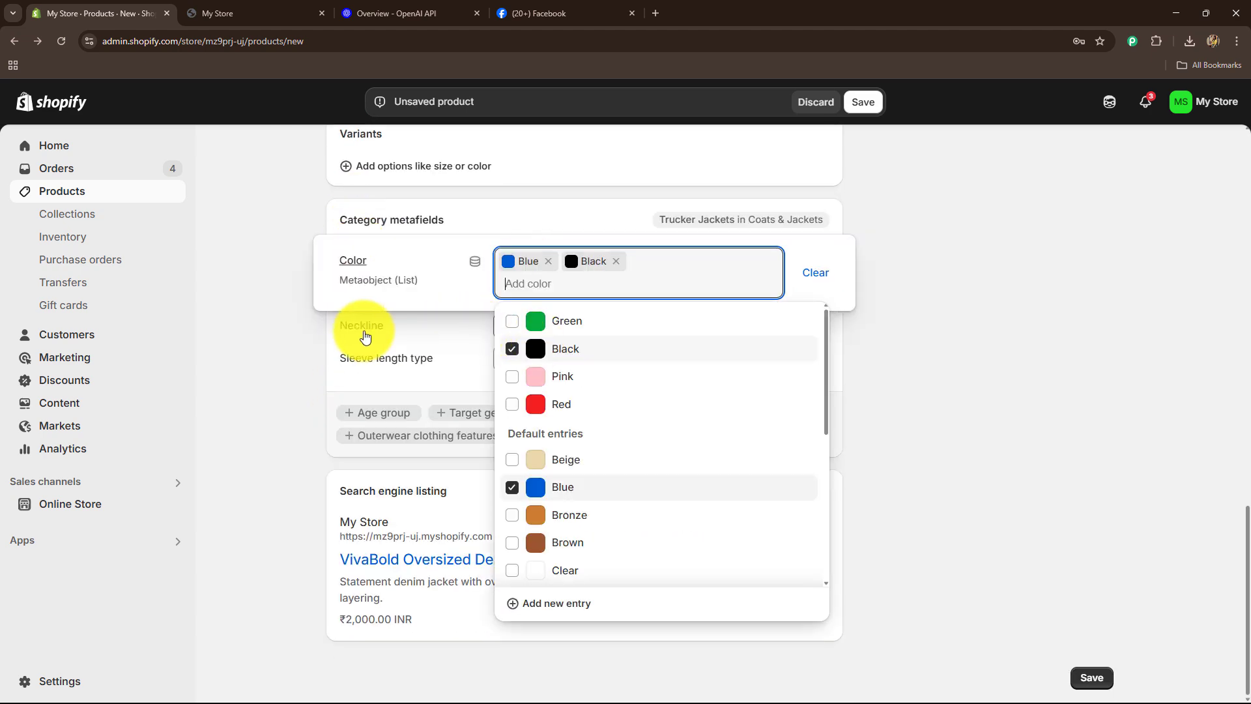
left_click(287, 315)
left_click(531, 297)
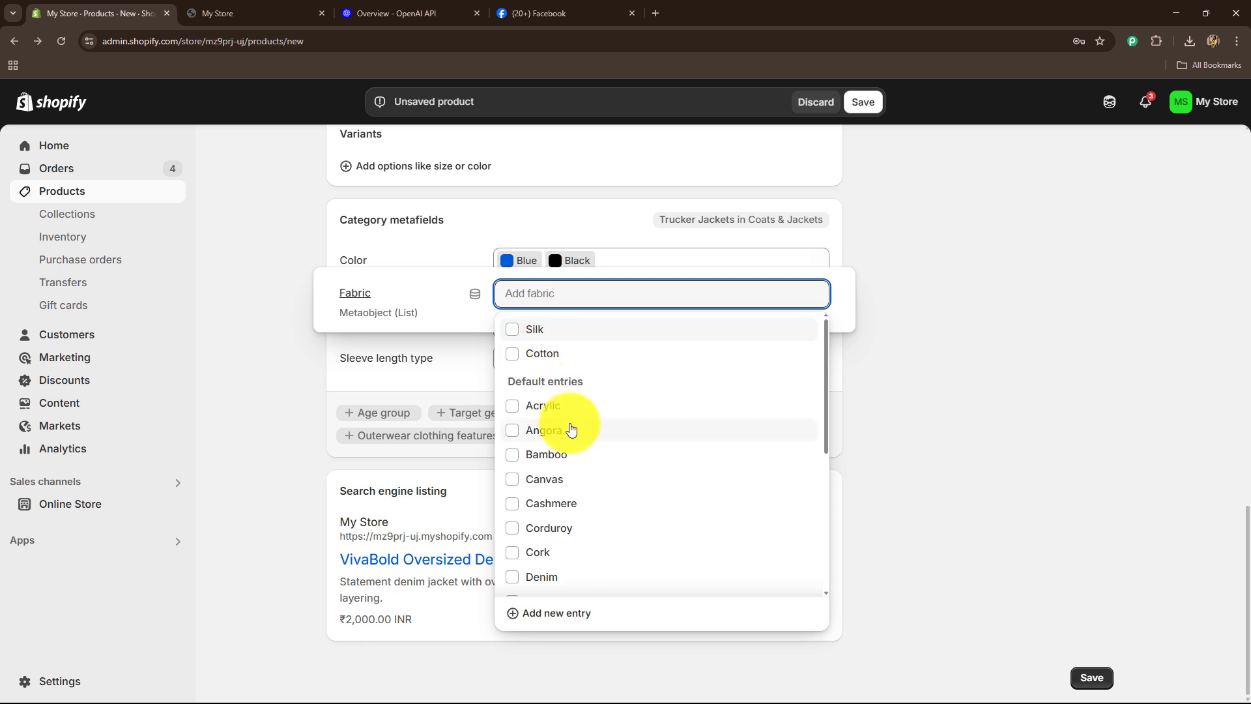
scroll(571, 426, "down", 2)
left_click(548, 450)
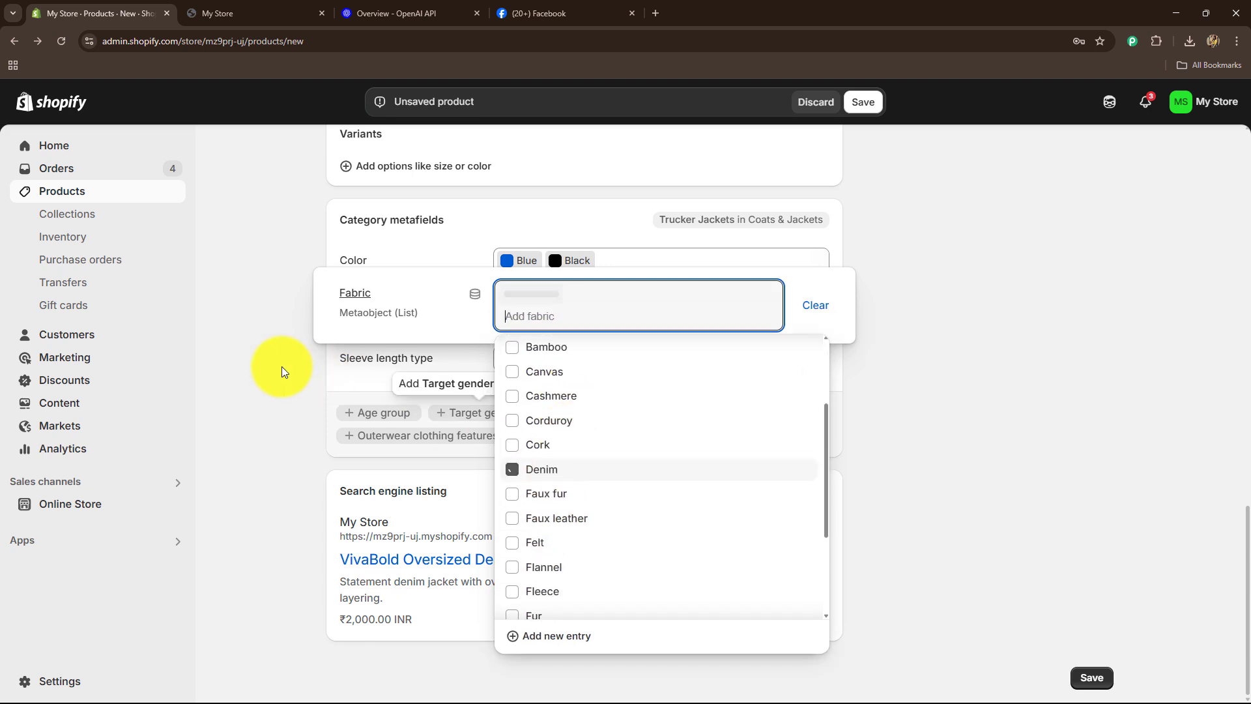
left_click(273, 359)
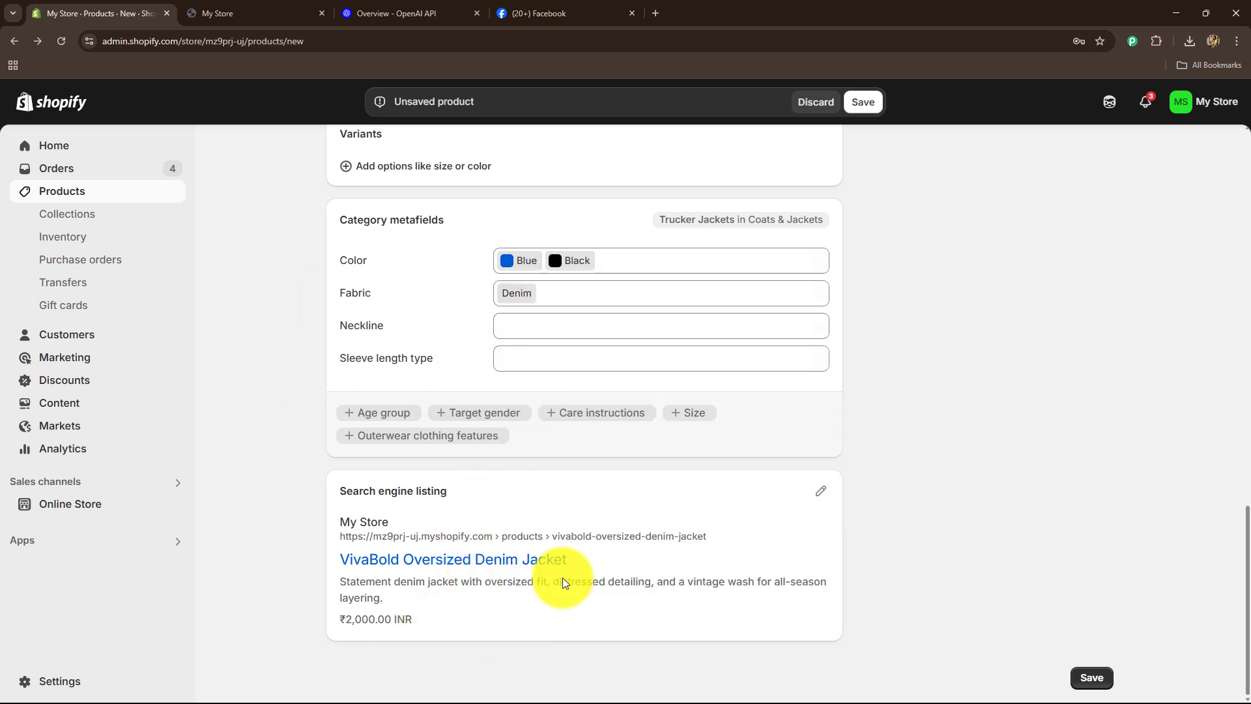
Upload the denim jacket photo as the product's media and save the new product
scroll(564, 582, "up", 18)
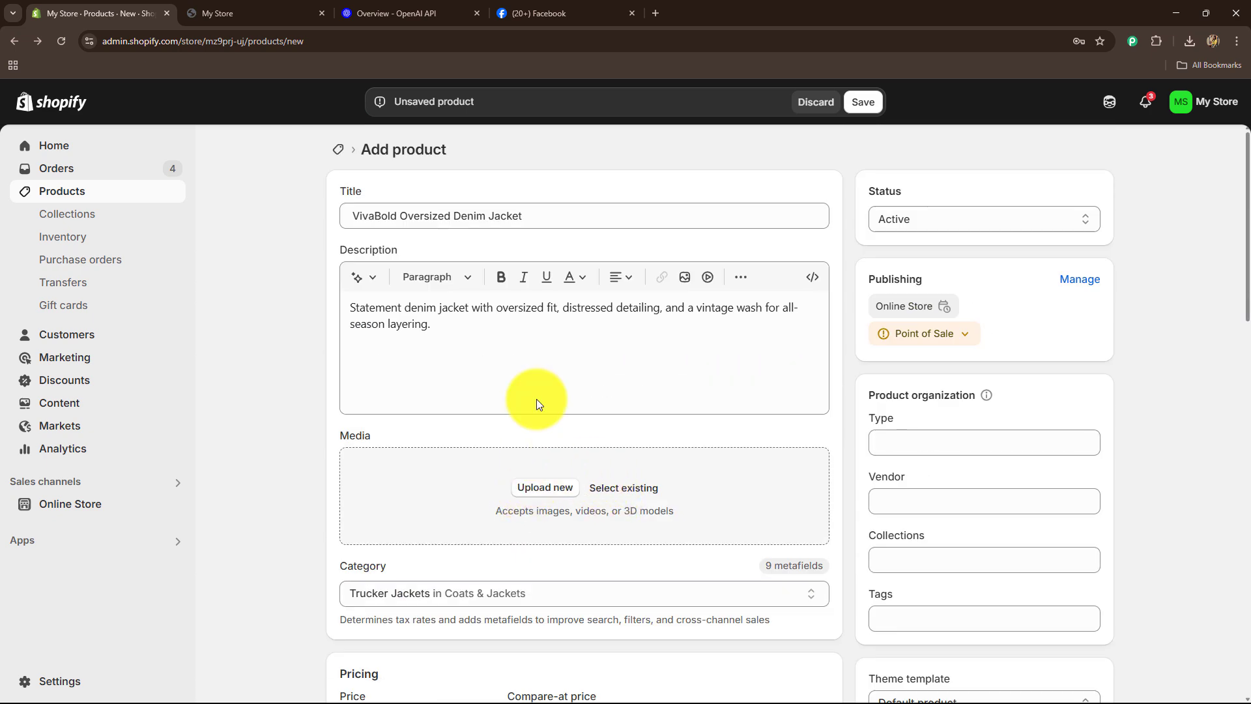
left_click(161, 140)
left_click(513, 327)
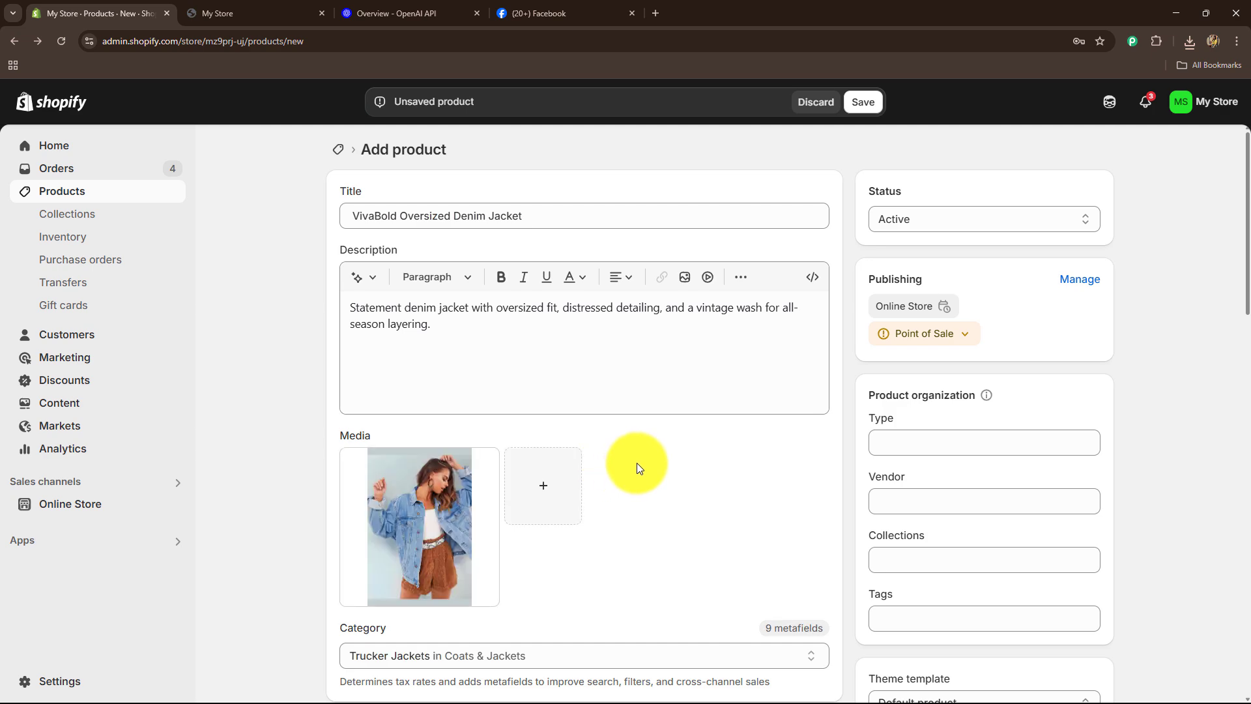
scroll(725, 487, "down", 15)
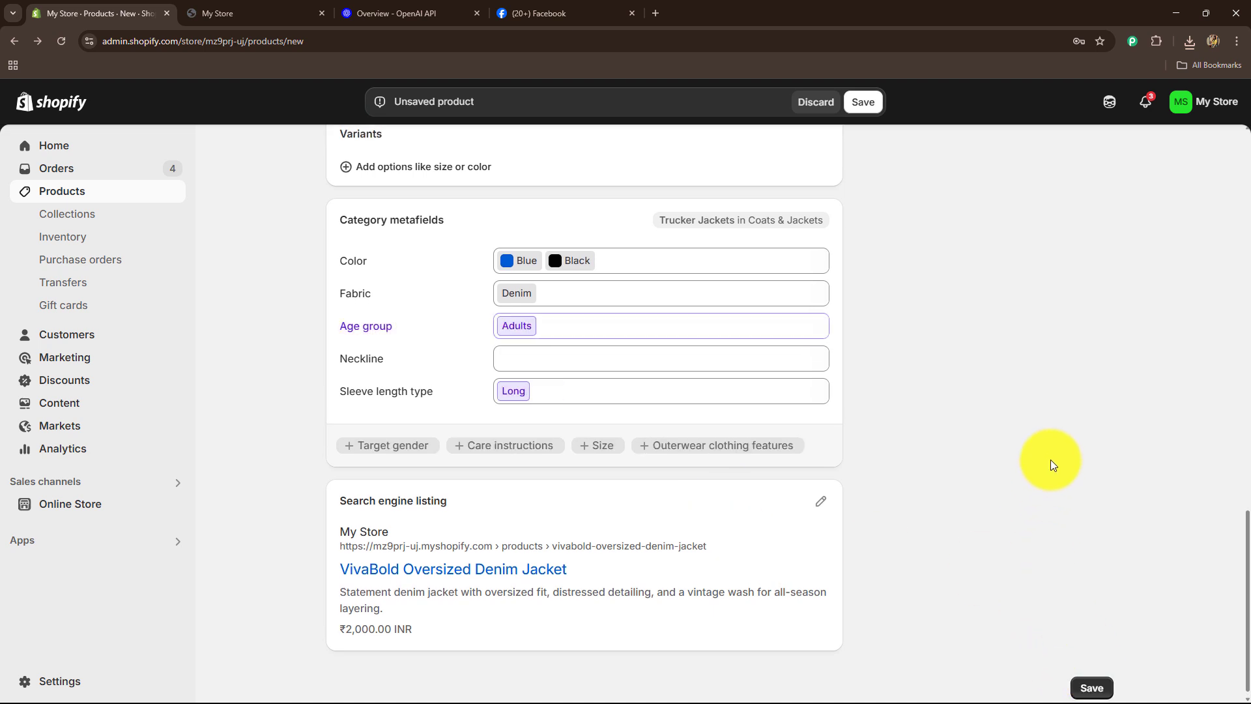
key("ctrl+s")
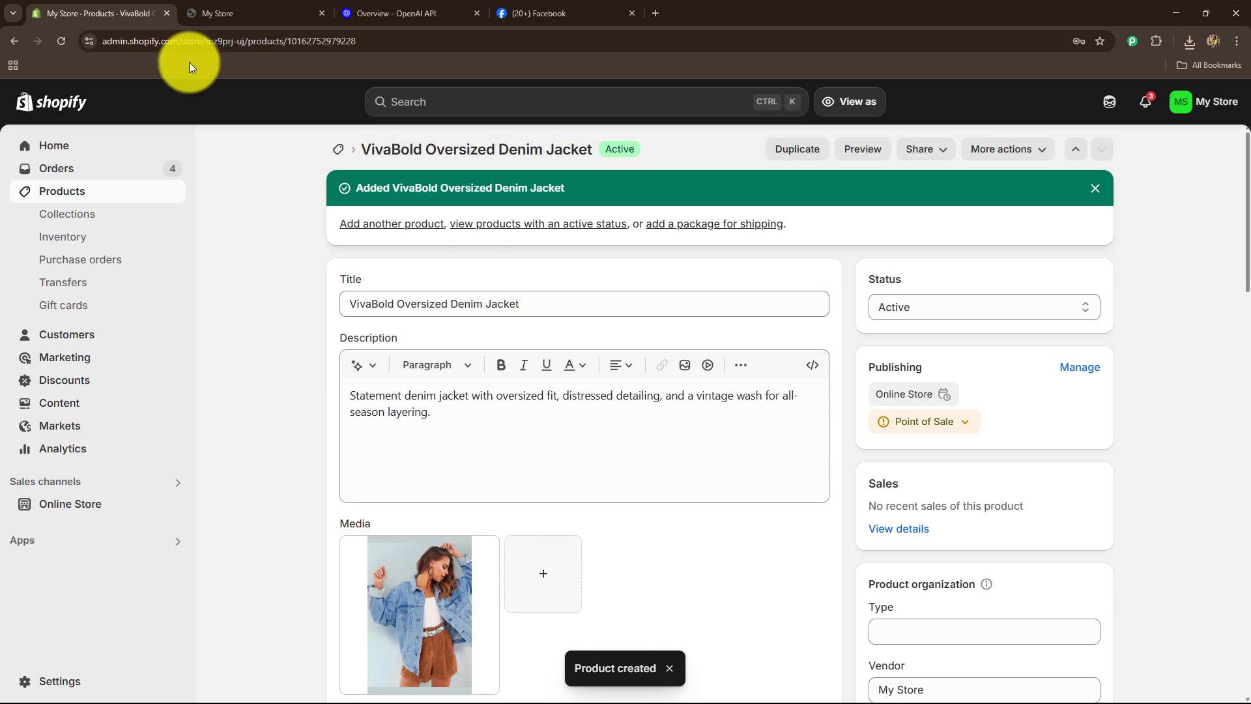
Reload the online storefront and check the featured products for the VivaBold Oversized Denim Jacket
left_click(232, 13)
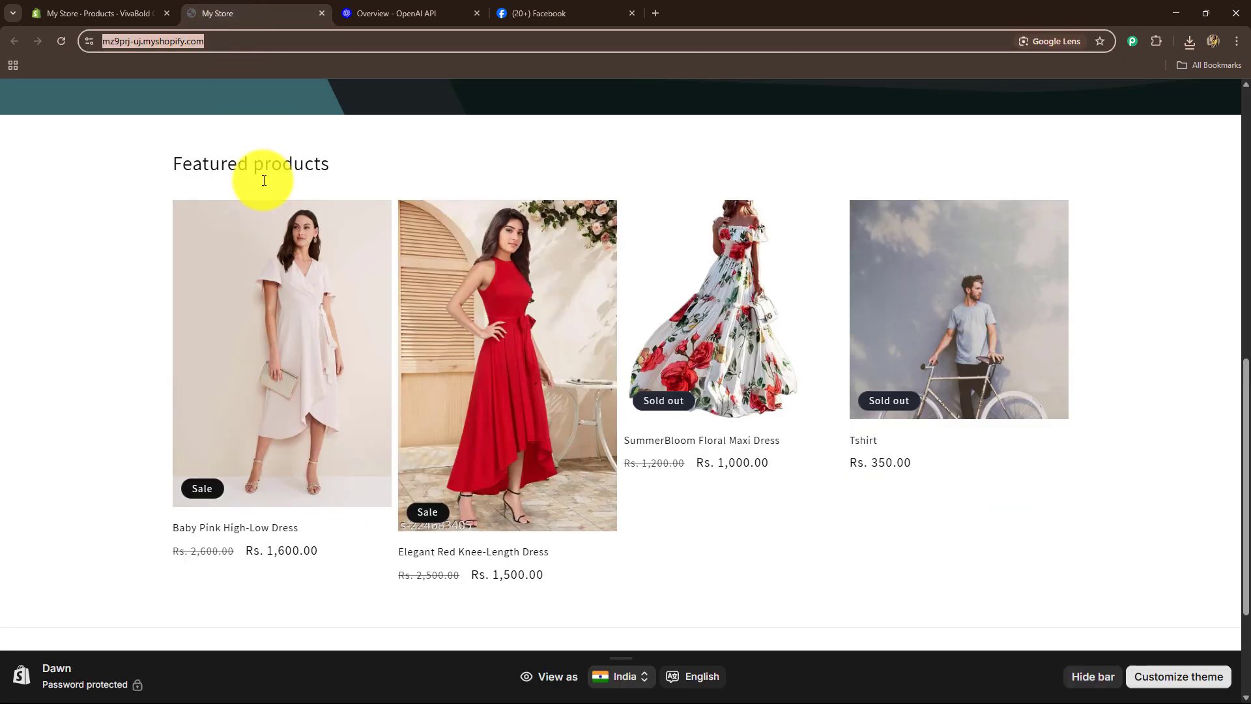
left_click(58, 41)
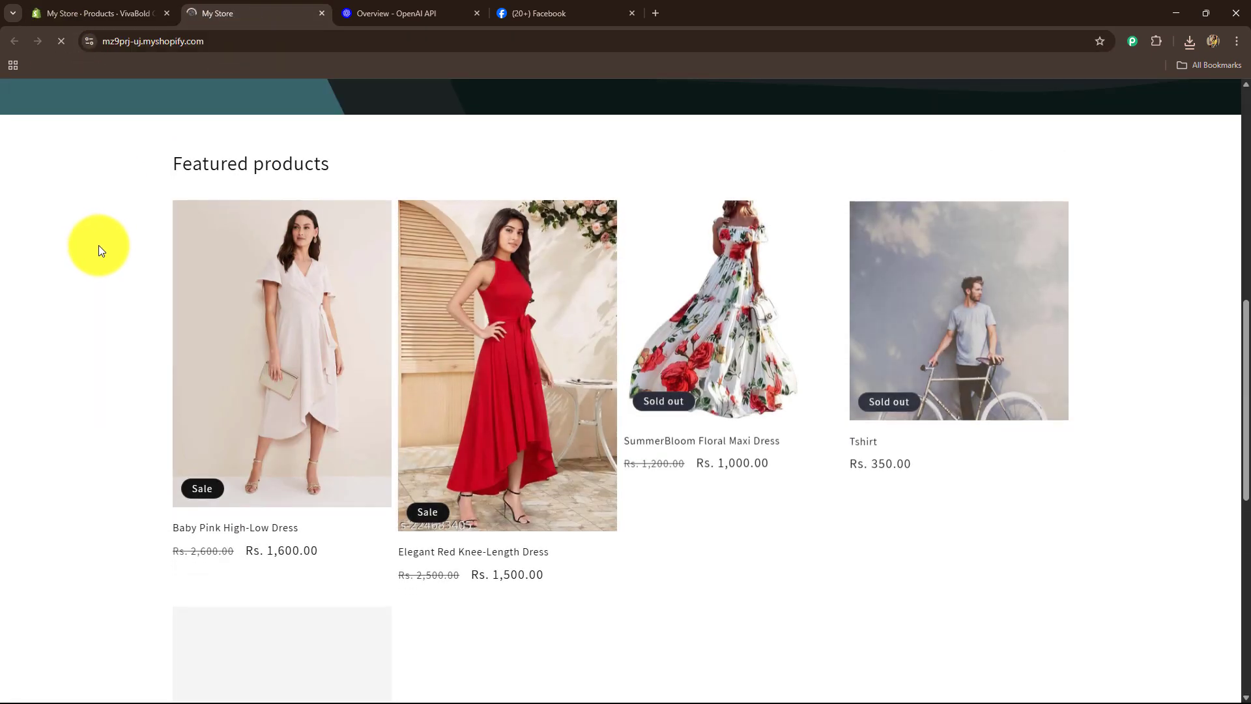
scroll(267, 273, "down", 5)
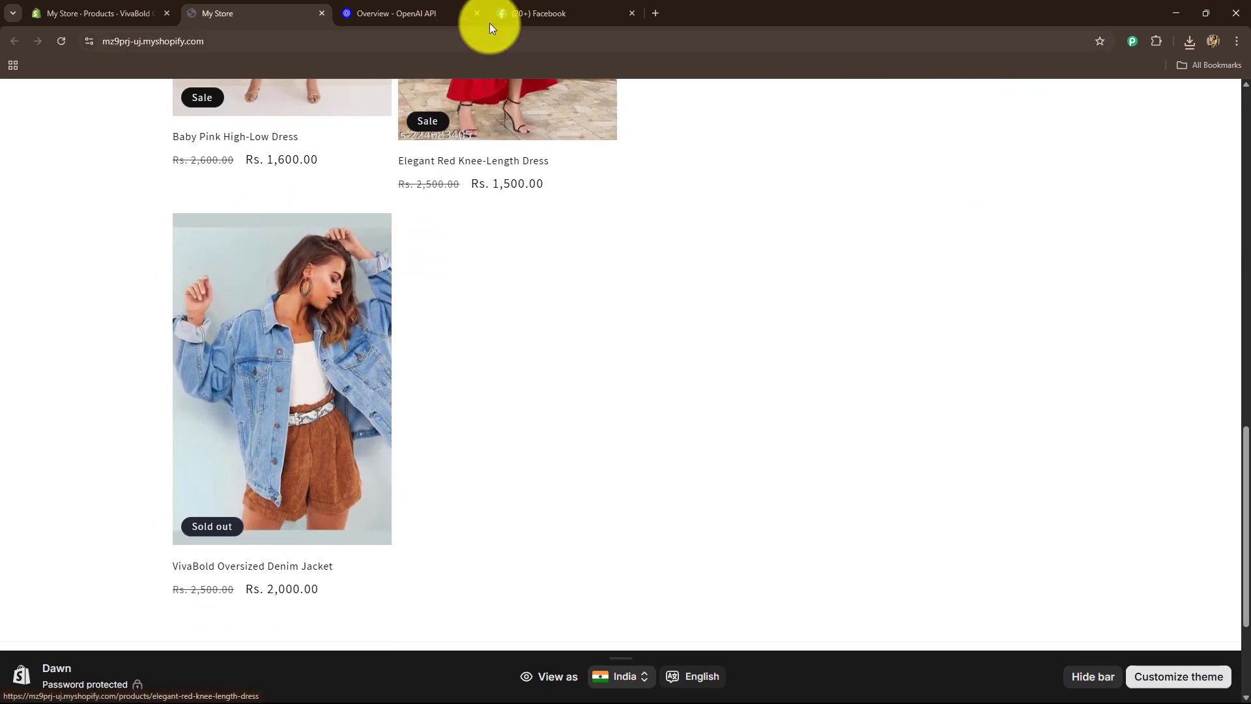
Reload the Glam Fusion Facebook page, expand the denim jacket post and read its full text
left_click(532, 11)
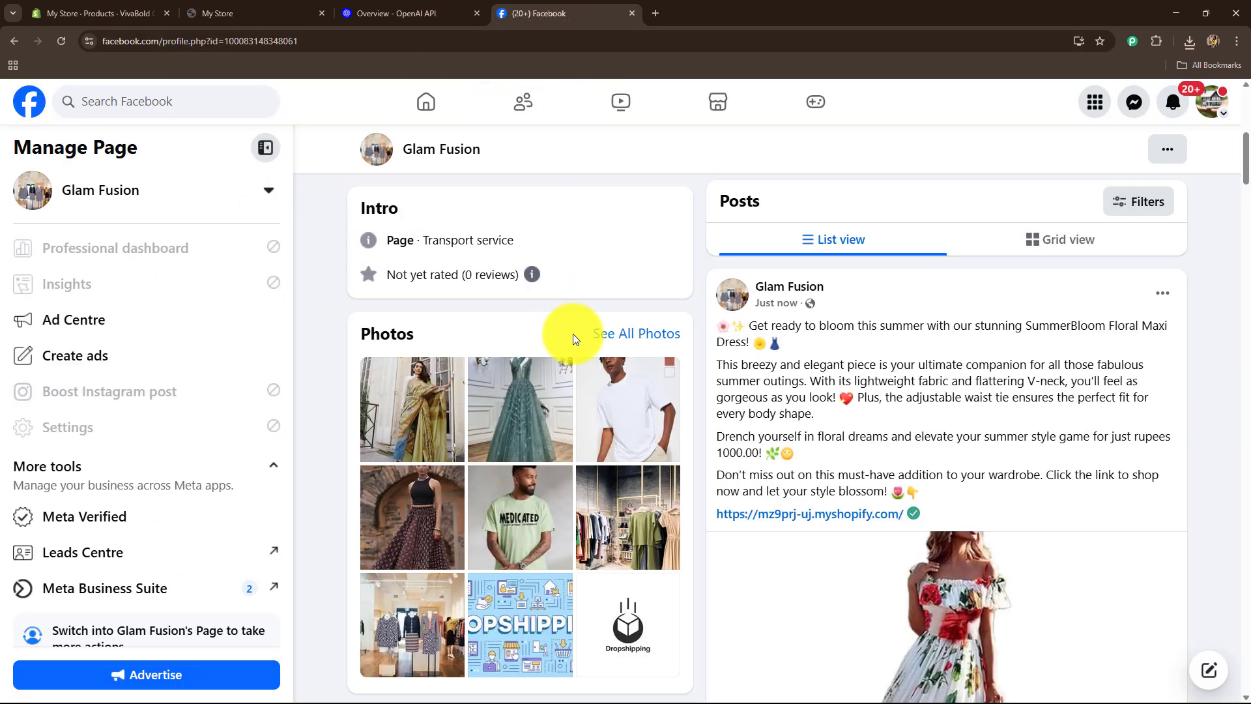
left_click(61, 41)
scroll(504, 296, "down", 5)
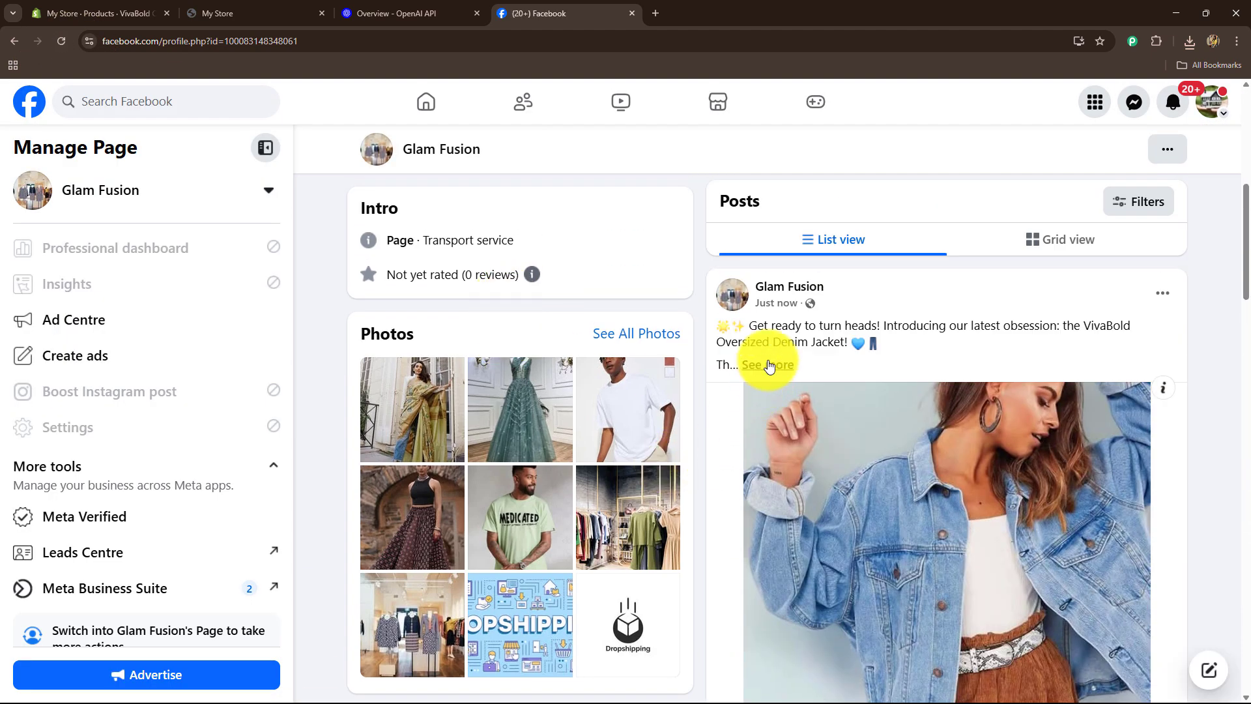
left_click(768, 364)
scroll(835, 337, "down", 1)
scroll(834, 337, "up", 2)
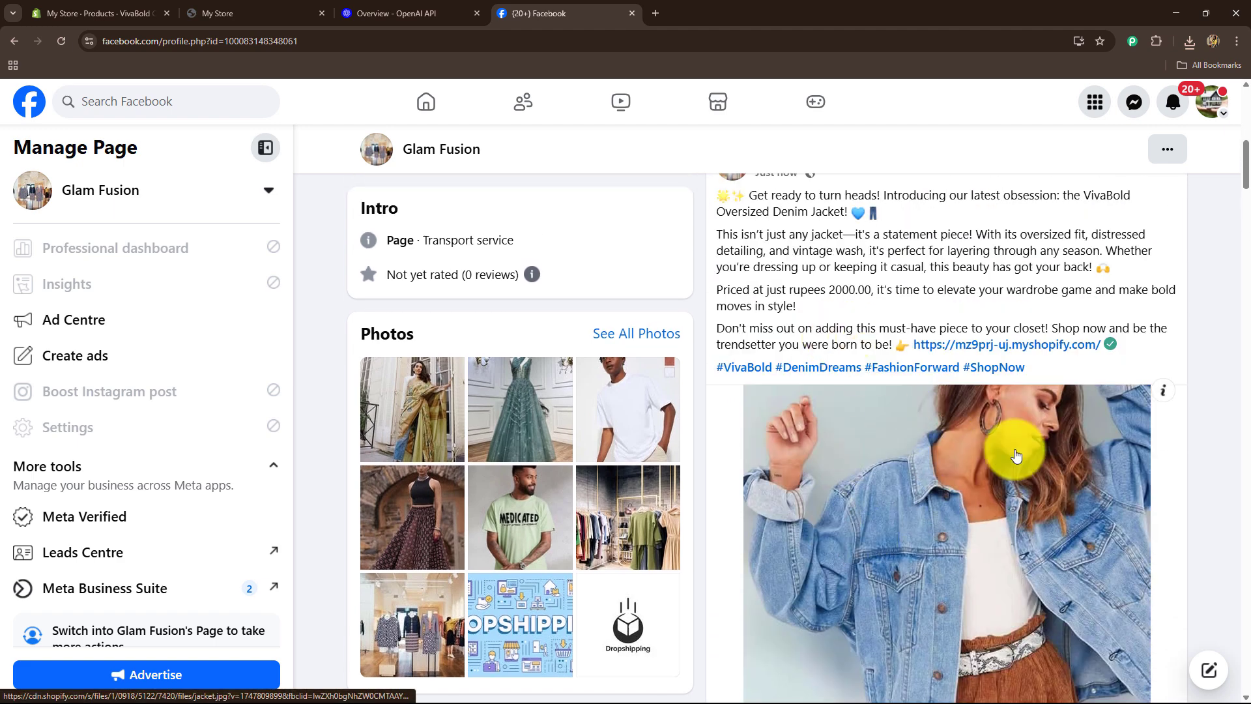
scroll(969, 502, "down", 2)
scroll(970, 505, "up", 4)
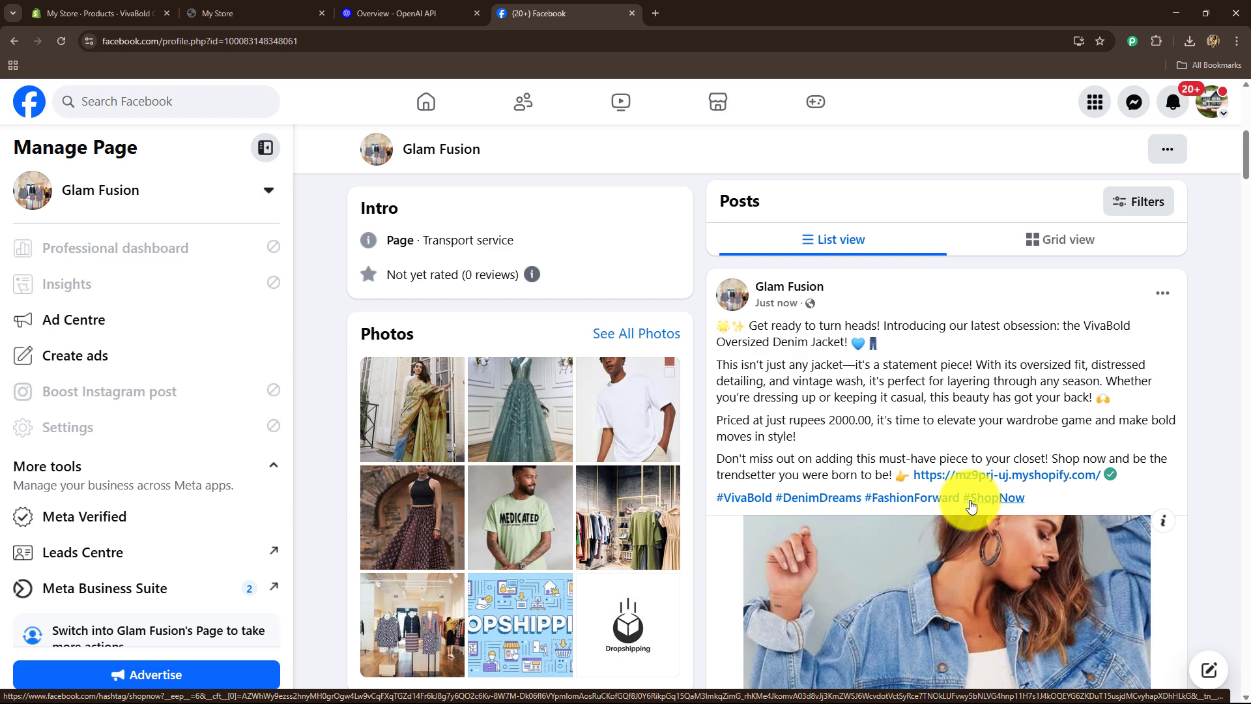
Open the Pabbly Connect website in a new browser tab and read its headline and tagline
key("ctrl+t")
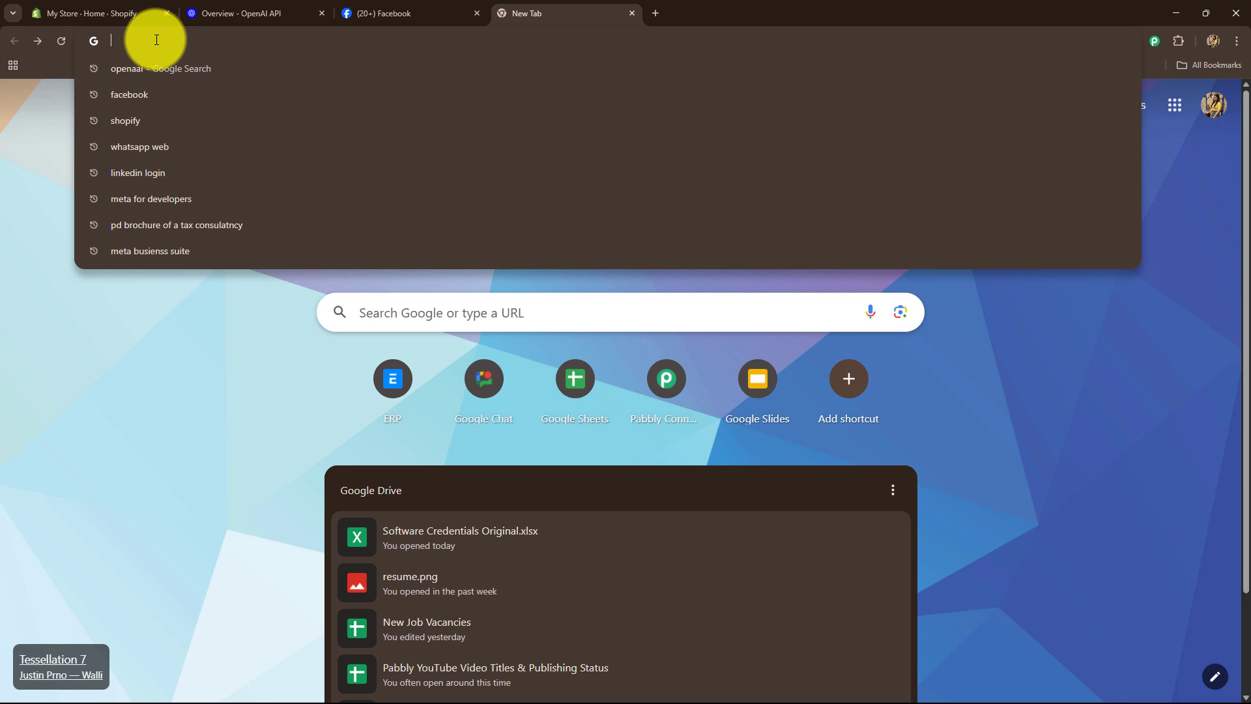
type("pabb")
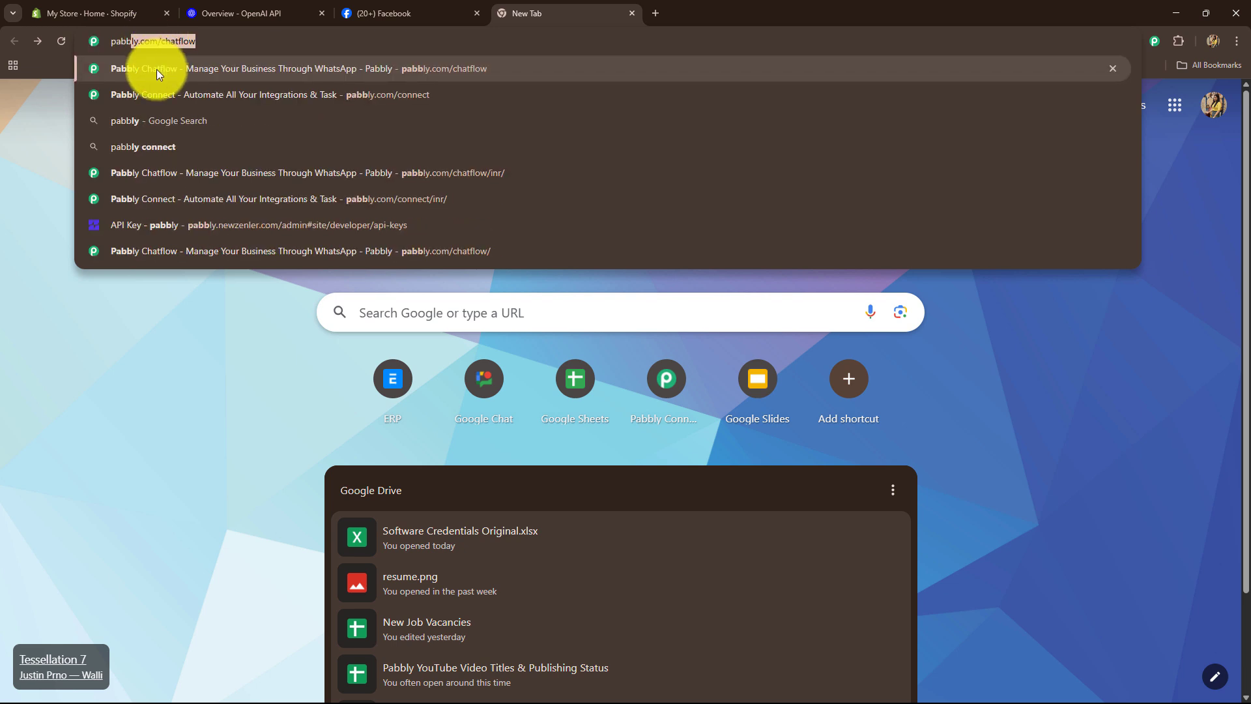
left_click(141, 88)
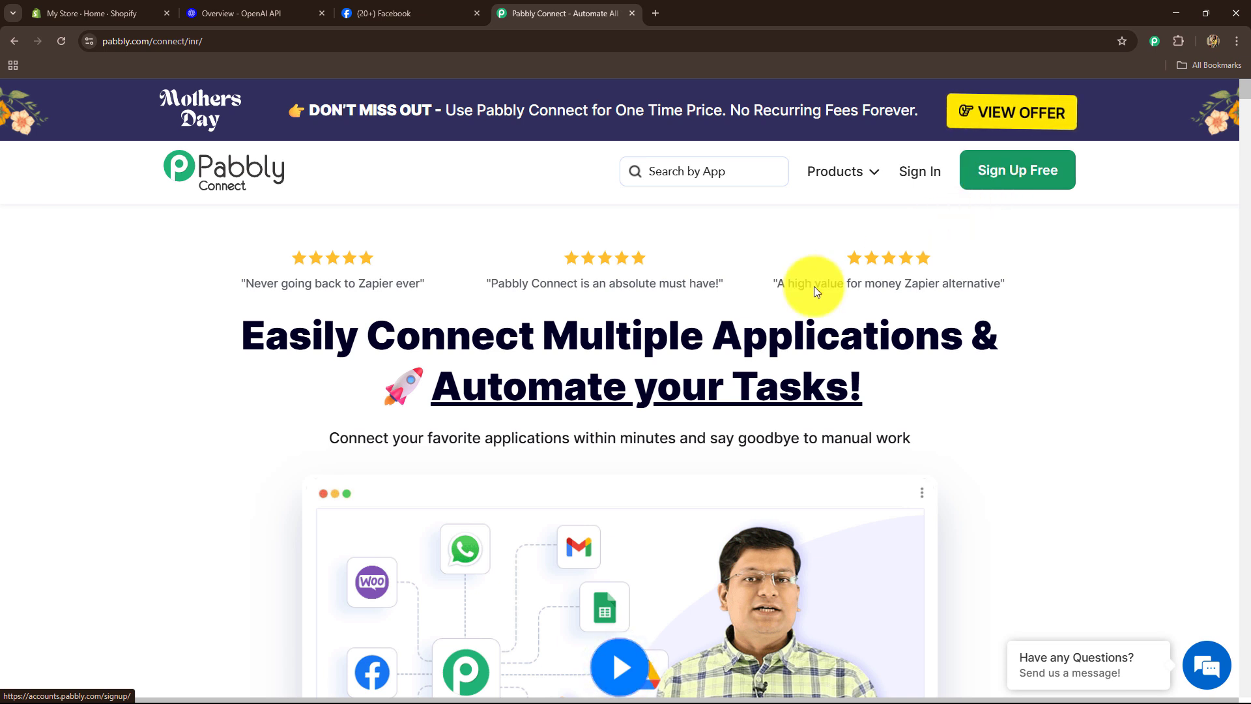
left_click_drag(246, 335, 1050, 404)
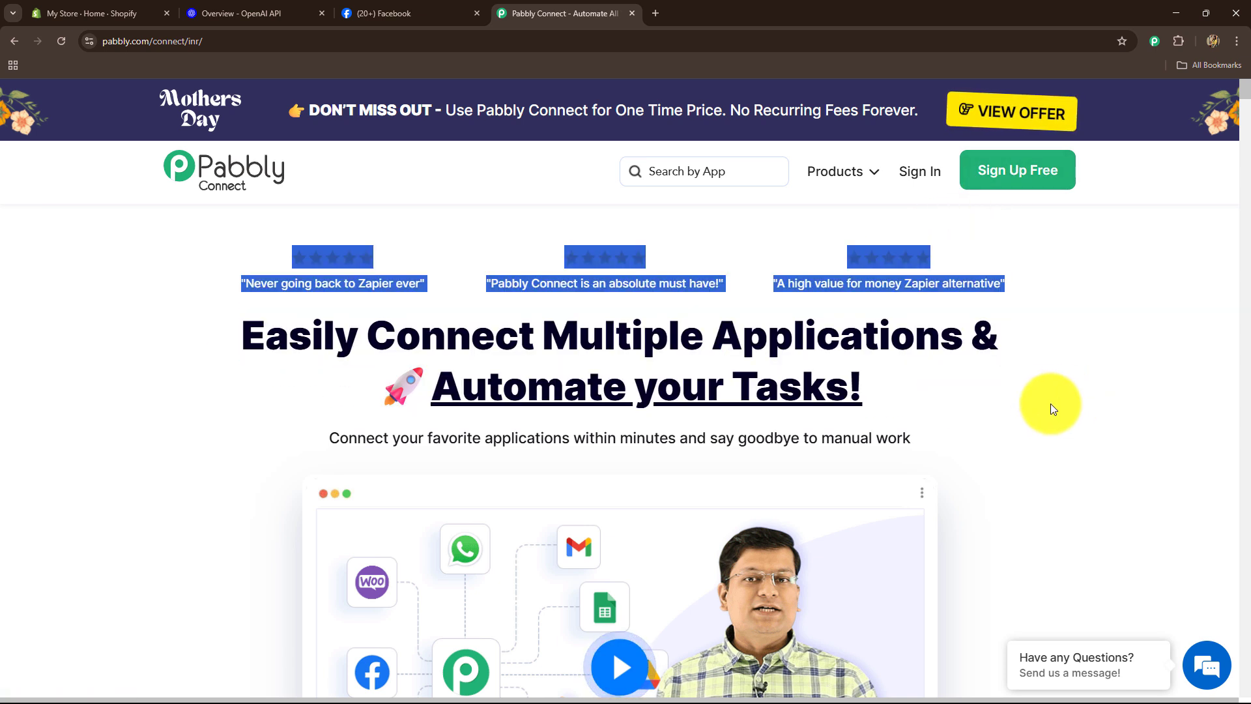
left_click(186, 413)
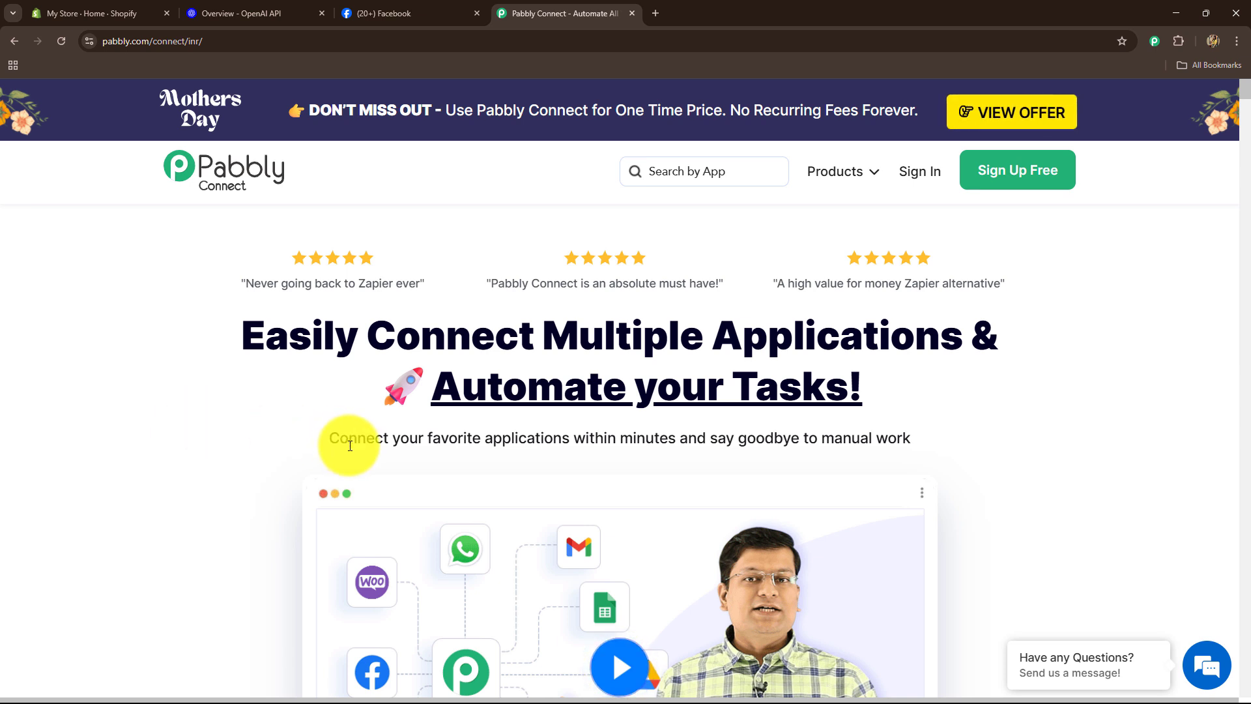
left_click_drag(337, 441, 957, 448)
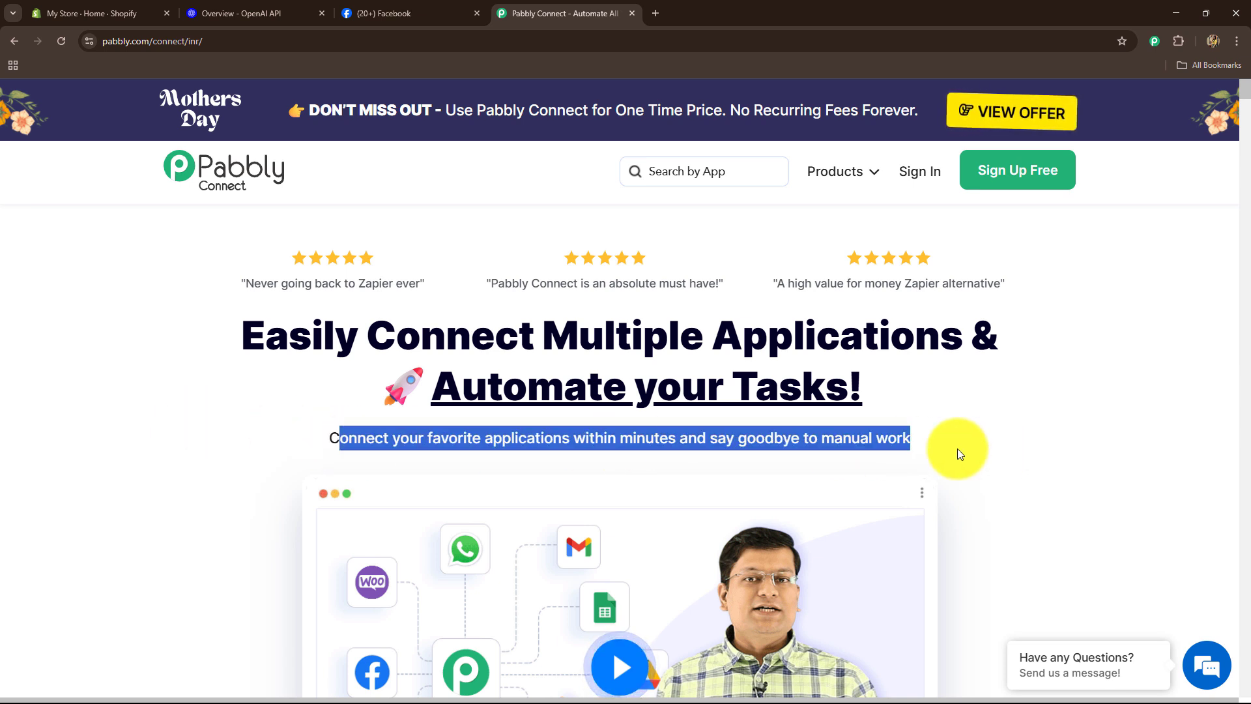
left_click(163, 400)
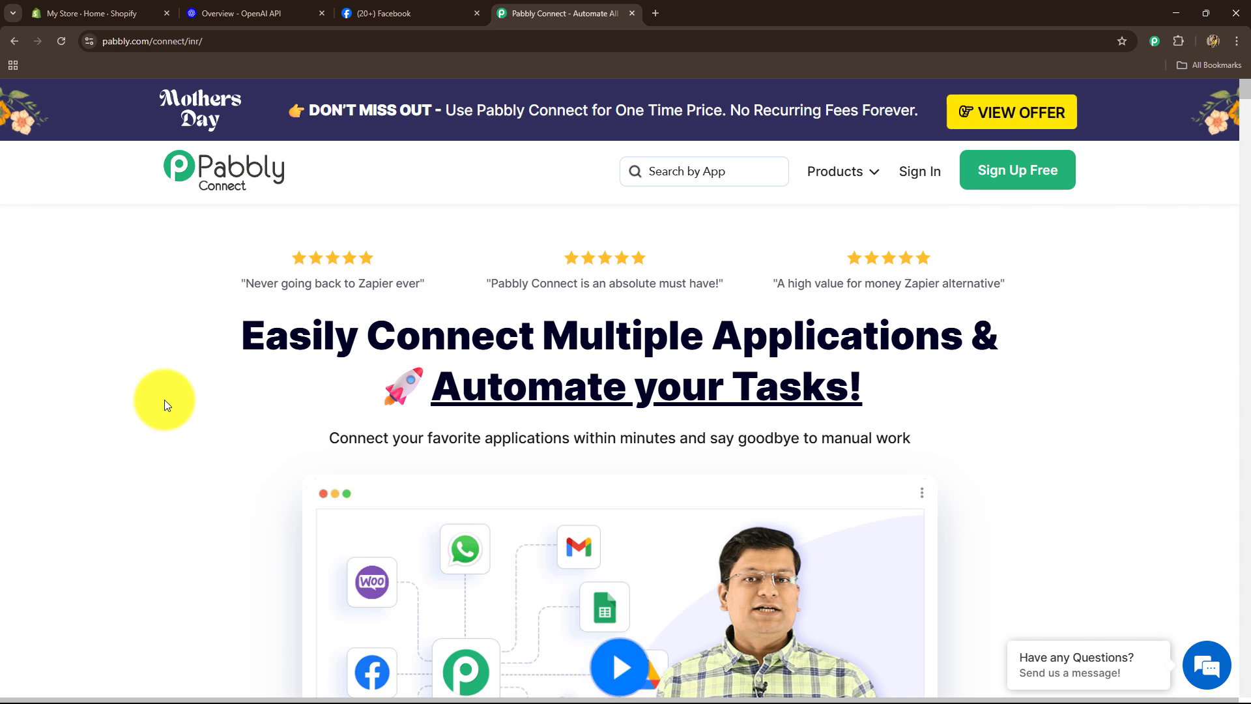
Sign in to Pabbly and access Pabbly Connect from the list of all Pabbly apps
left_click(920, 173)
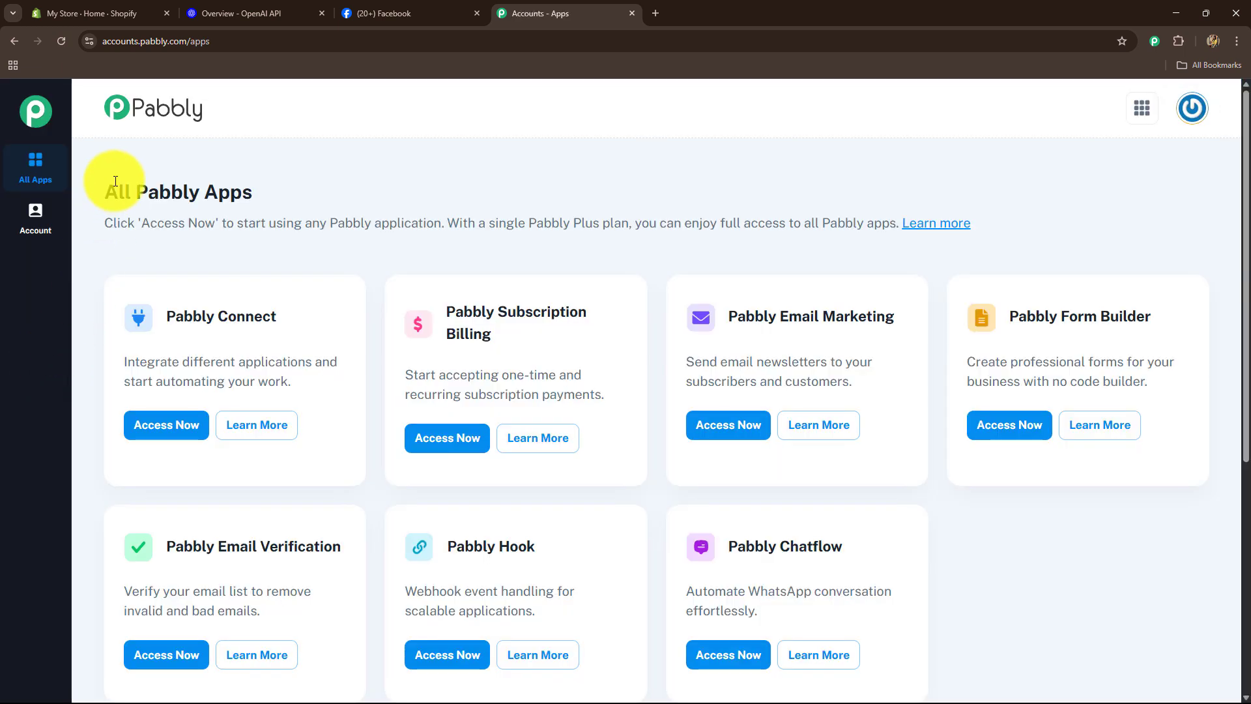
left_click_drag(119, 192, 253, 193)
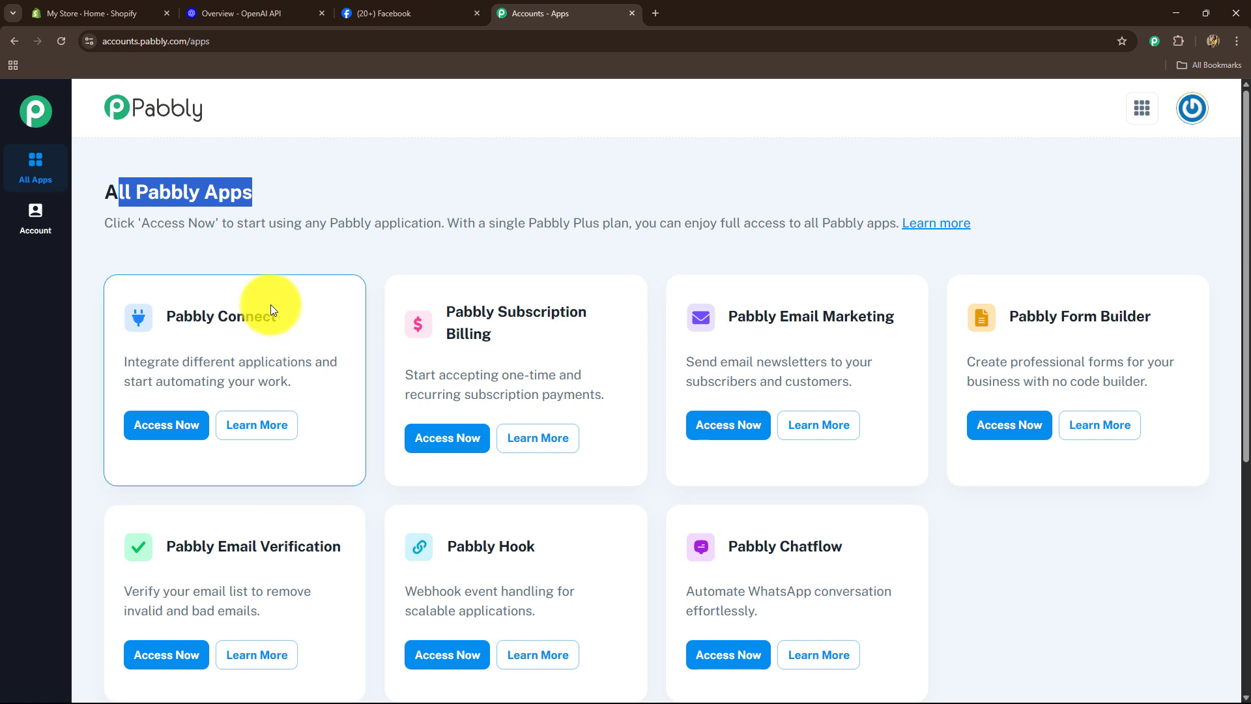
left_click_drag(275, 315, 146, 318)
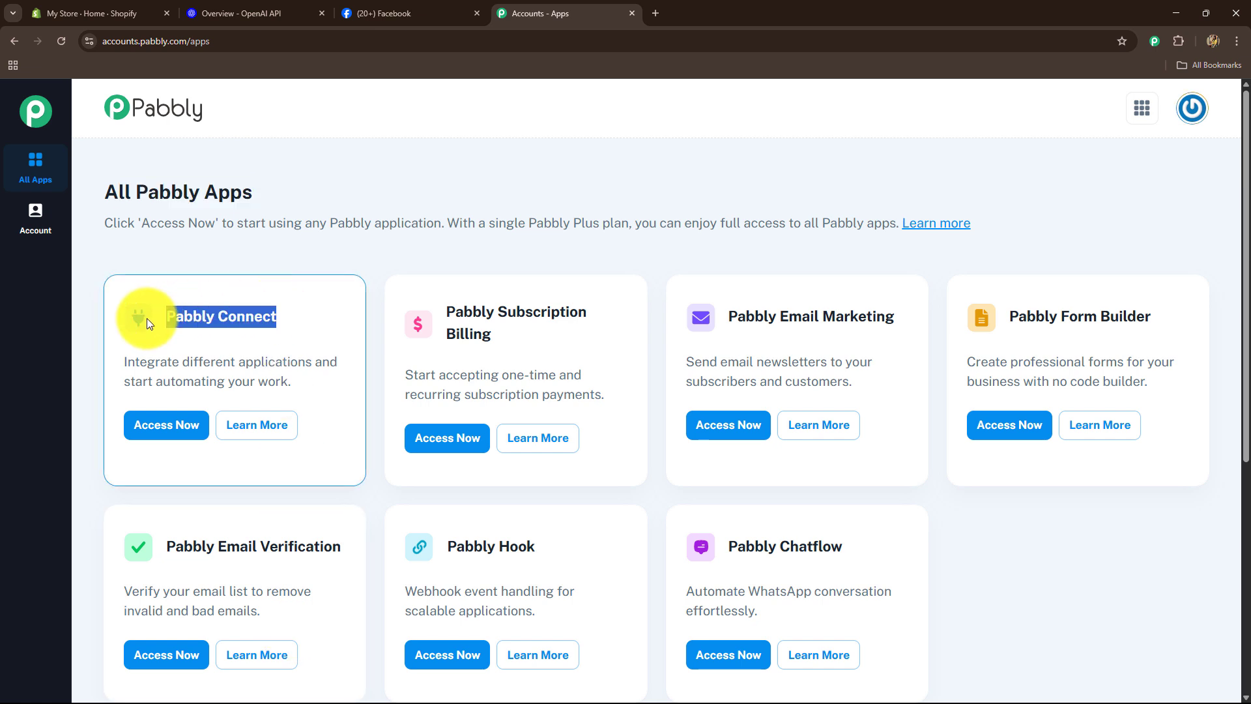
left_click(168, 435)
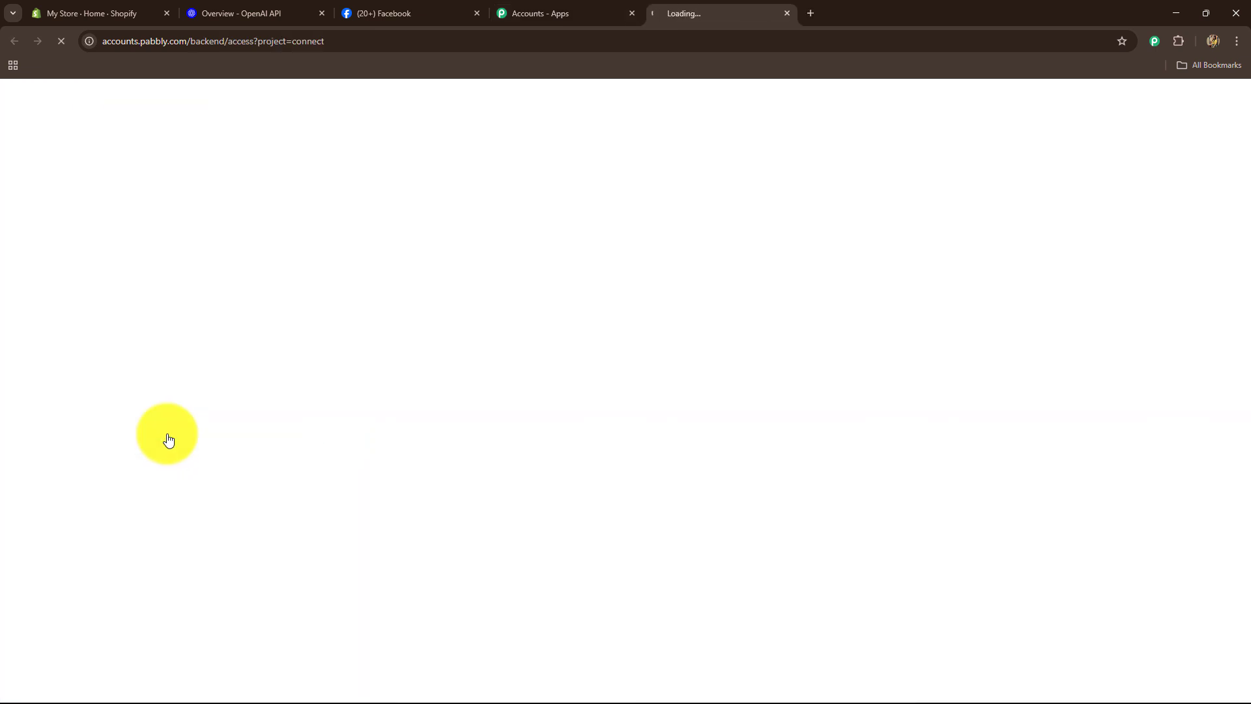
Look over the dashboard and start a new workflow named "Automate AI-Based Shopify Product Launch Announcements"
scroll(632, 480, "down", 5)
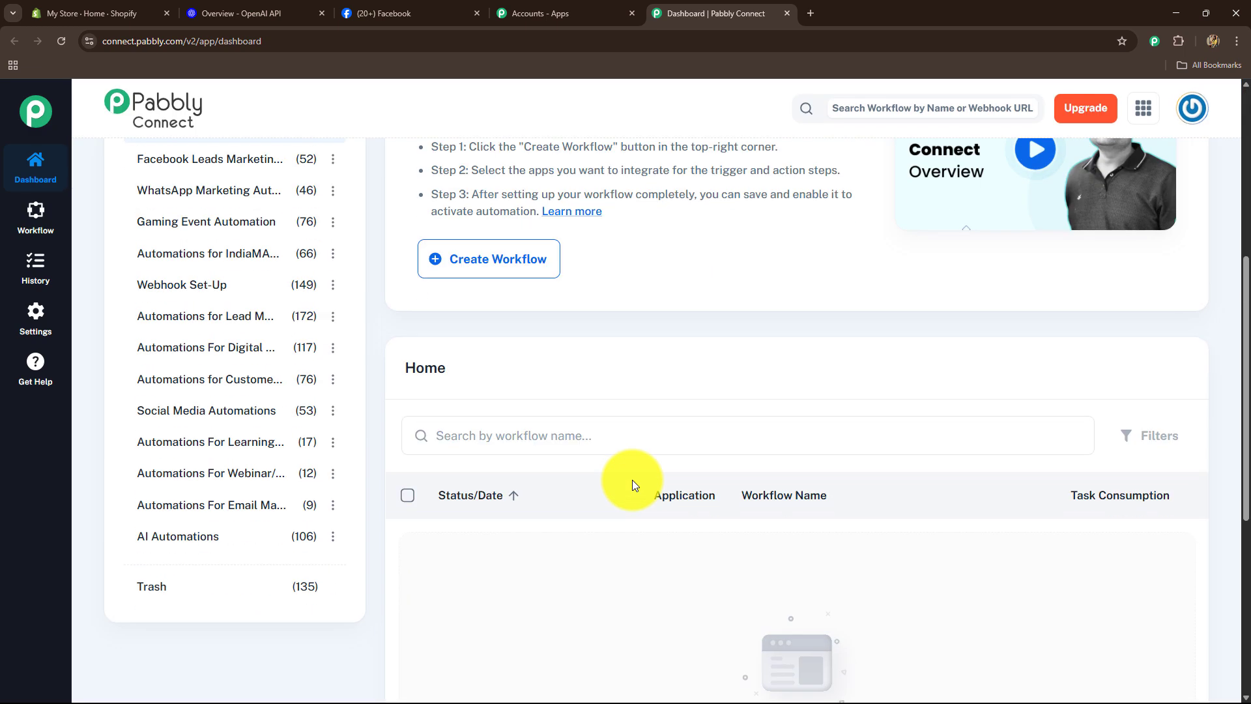
scroll(632, 480, "up", 4)
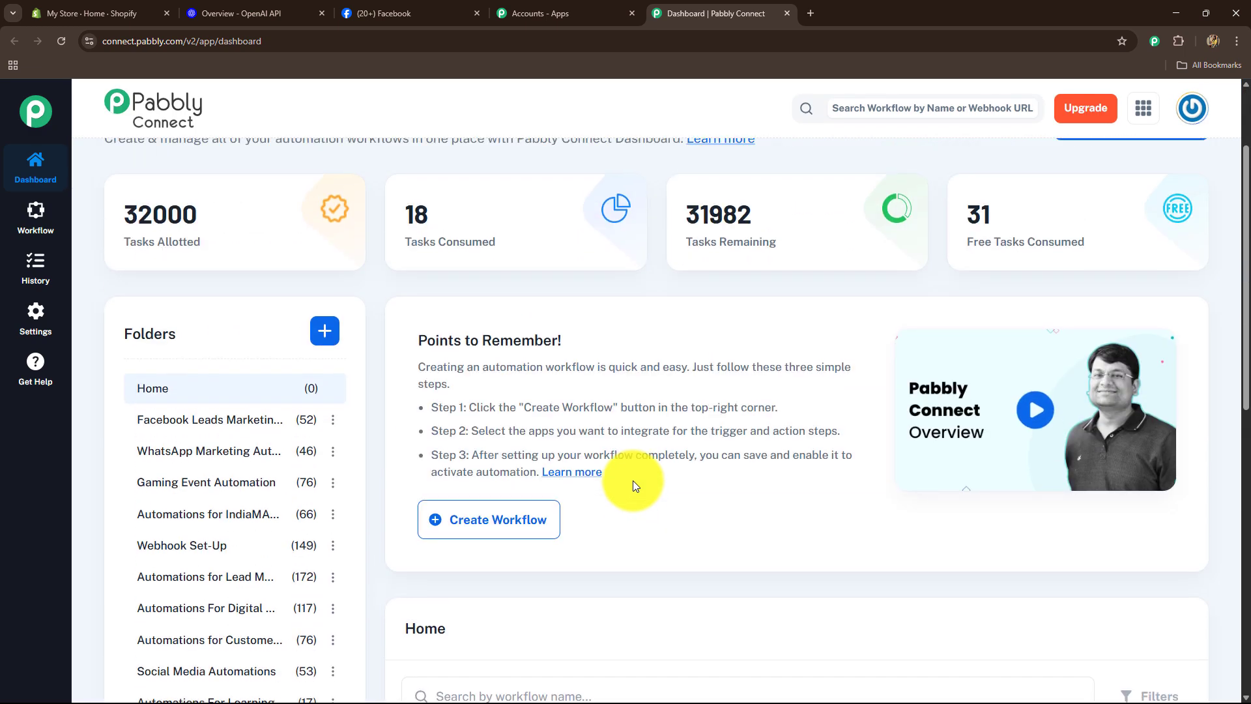
scroll(633, 483, "down", 2)
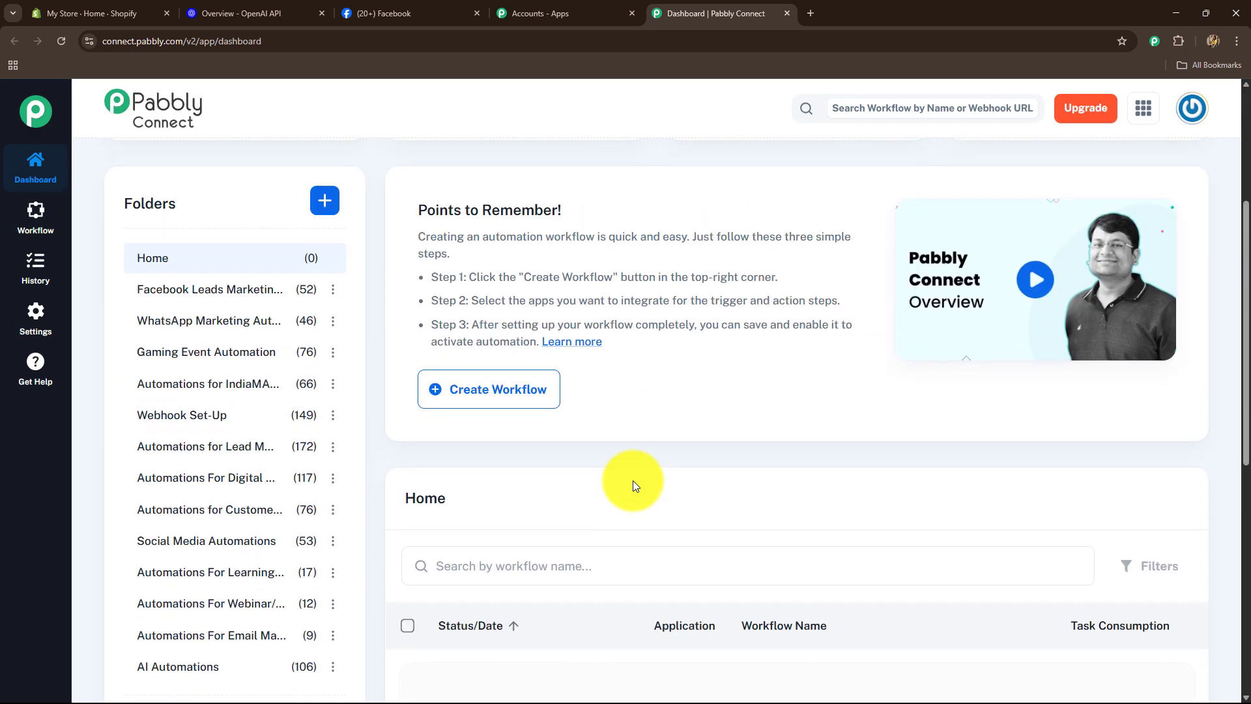
scroll(633, 484, "down", 6)
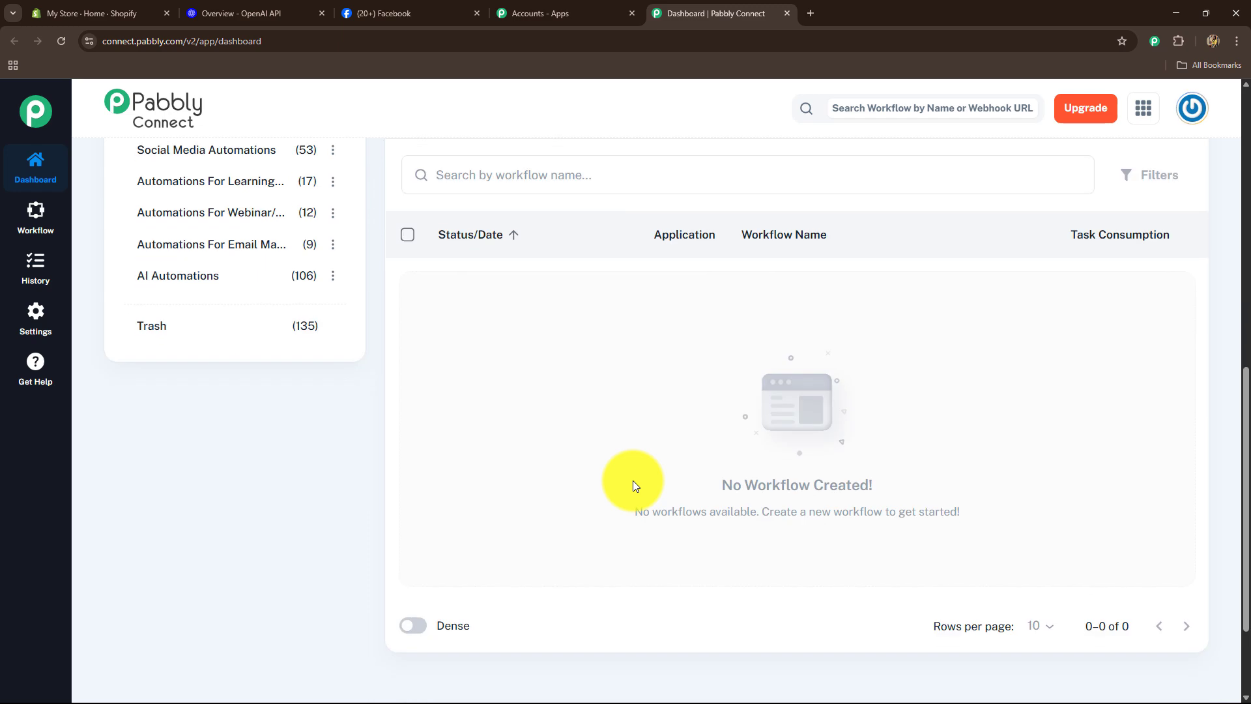
scroll(632, 479, "up", 4)
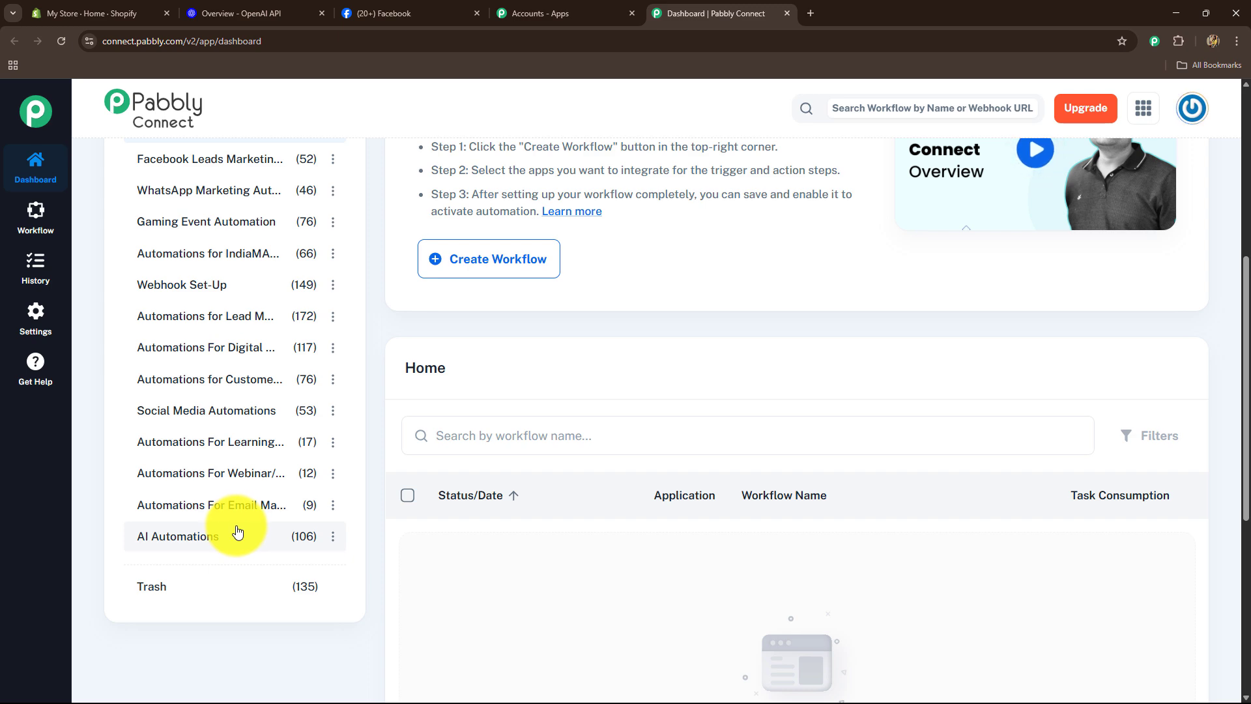
scroll(1010, 227, "up", 6)
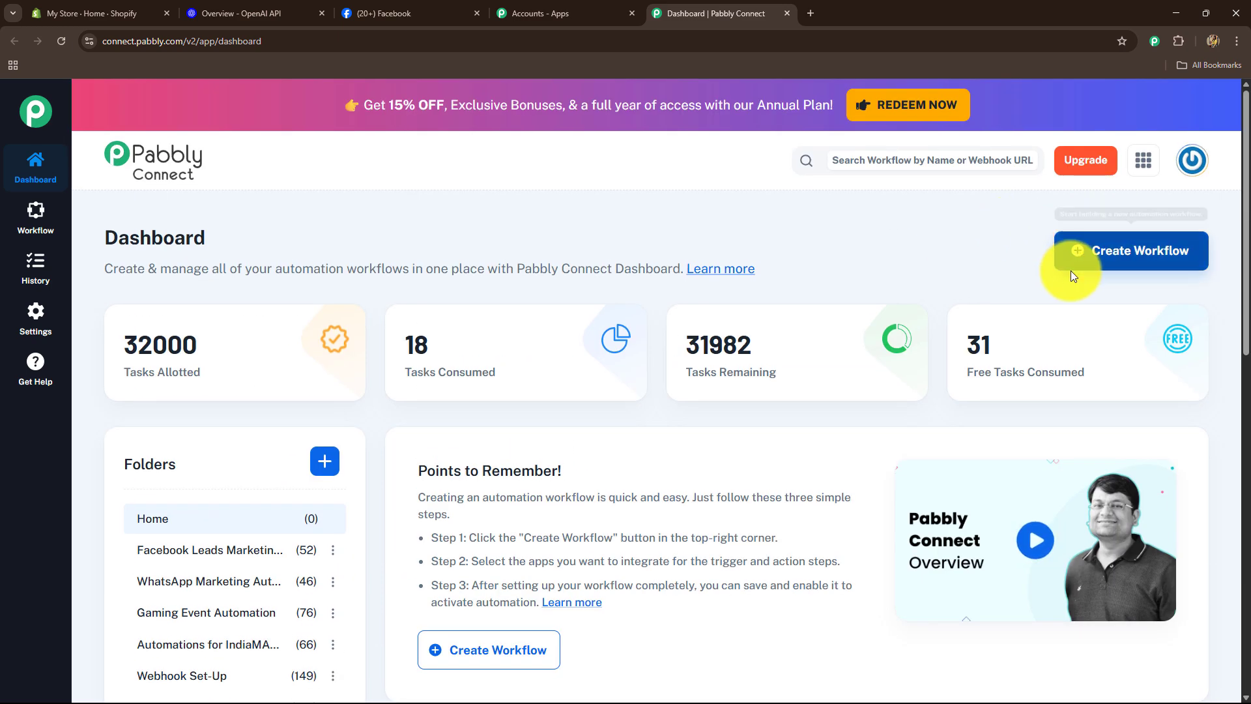
left_click(1082, 258)
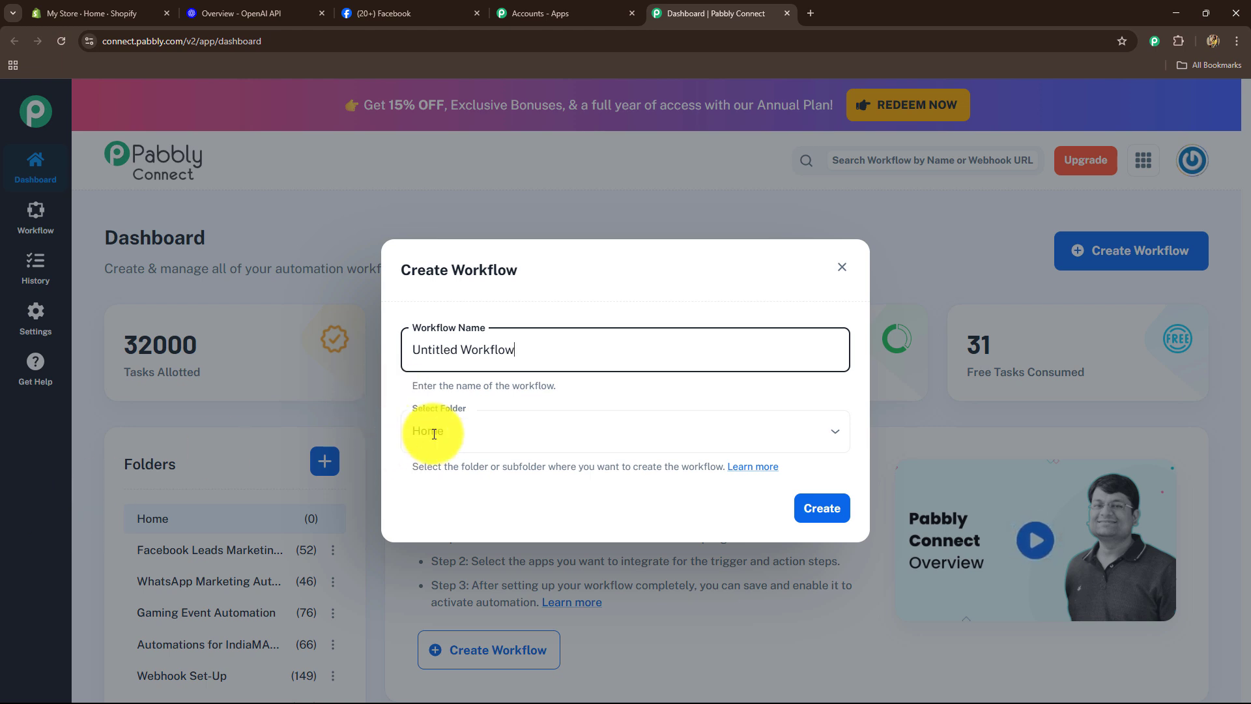
triple_click(455, 352)
key("BackSpace")
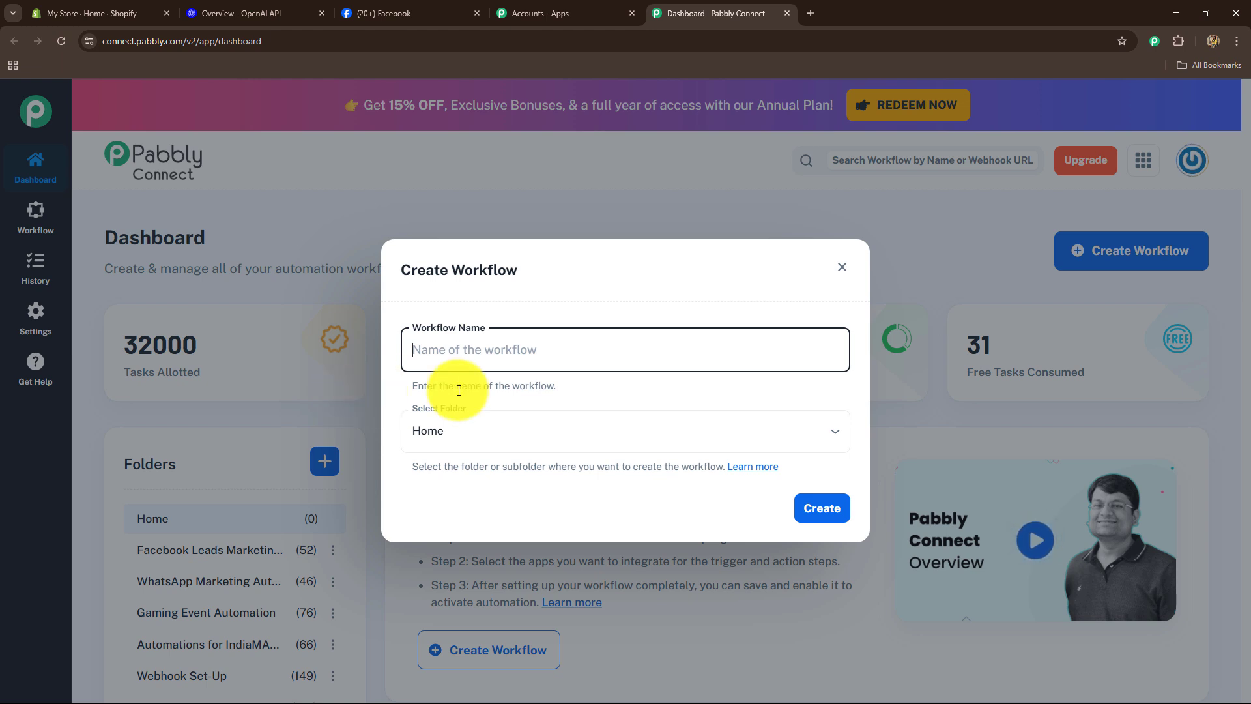
type("Automate AI-Based Shopify Product Launch Announcements")
left_click_drag(407, 350, 755, 368)
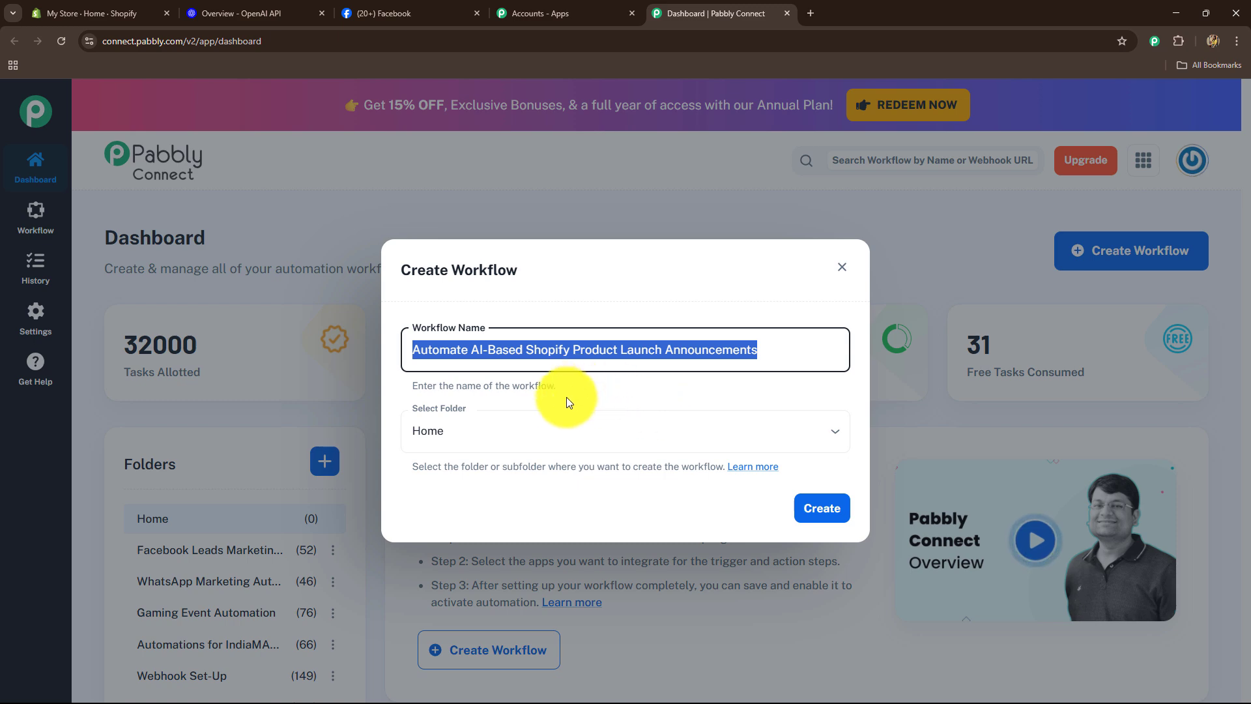
Set the workflow's folder to AI Automations and create the workflow
left_click(522, 432)
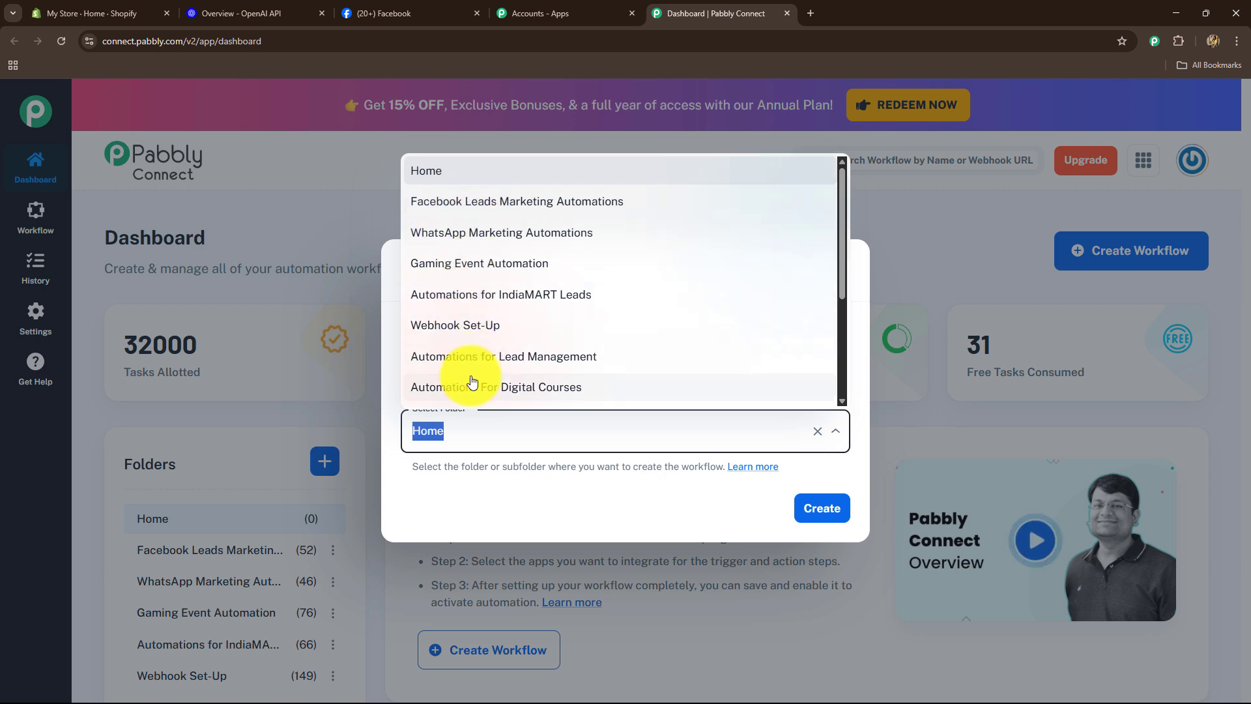
scroll(474, 380, "down", 3)
scroll(475, 377, "up", 3)
scroll(462, 313, "down", 3)
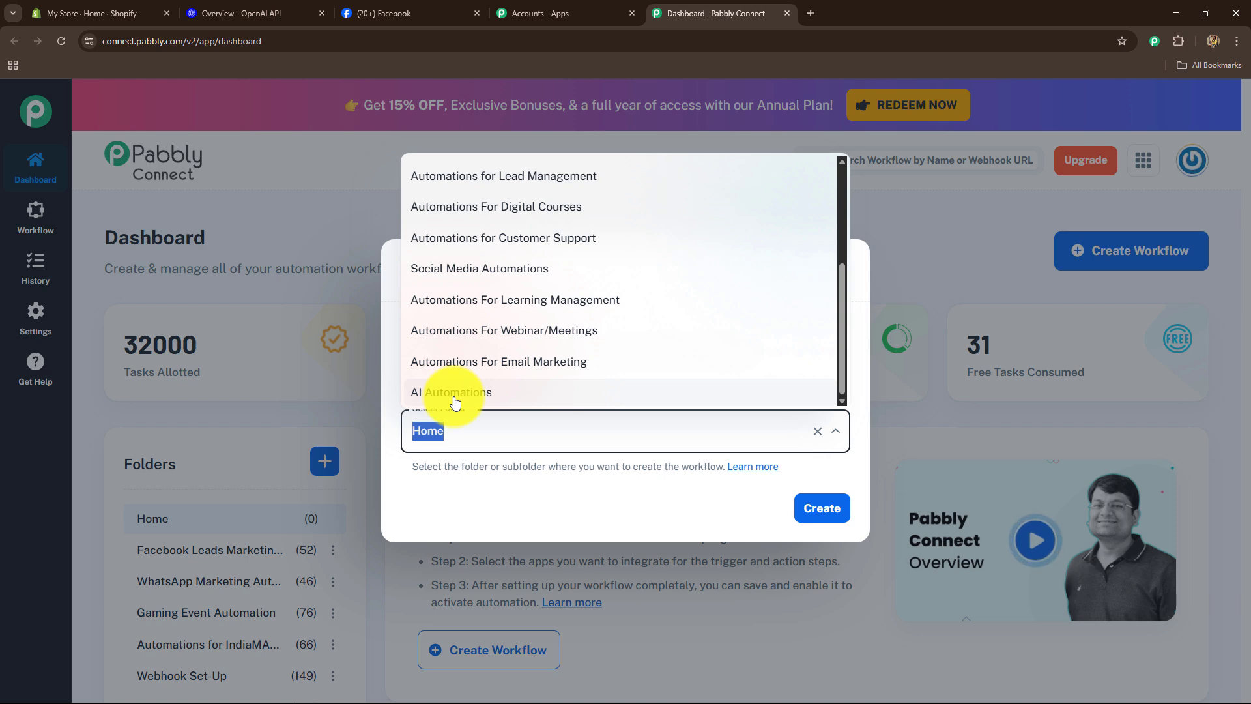
left_click(455, 394)
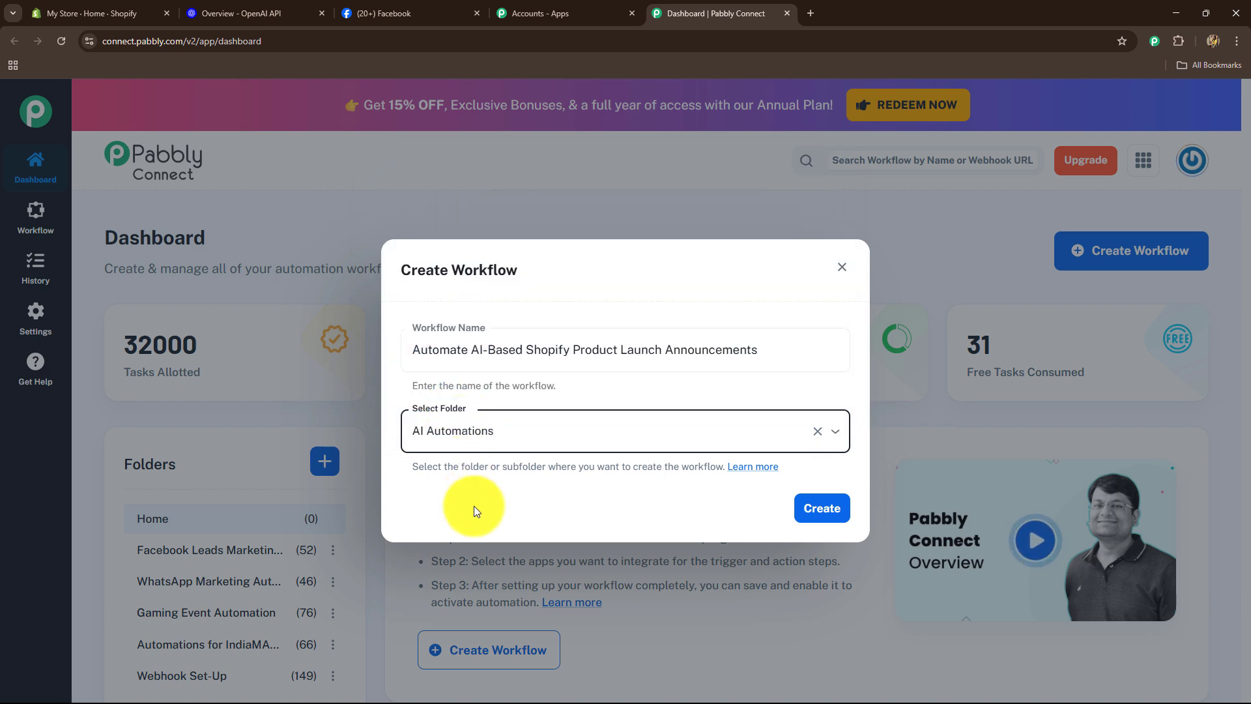
left_click(845, 515)
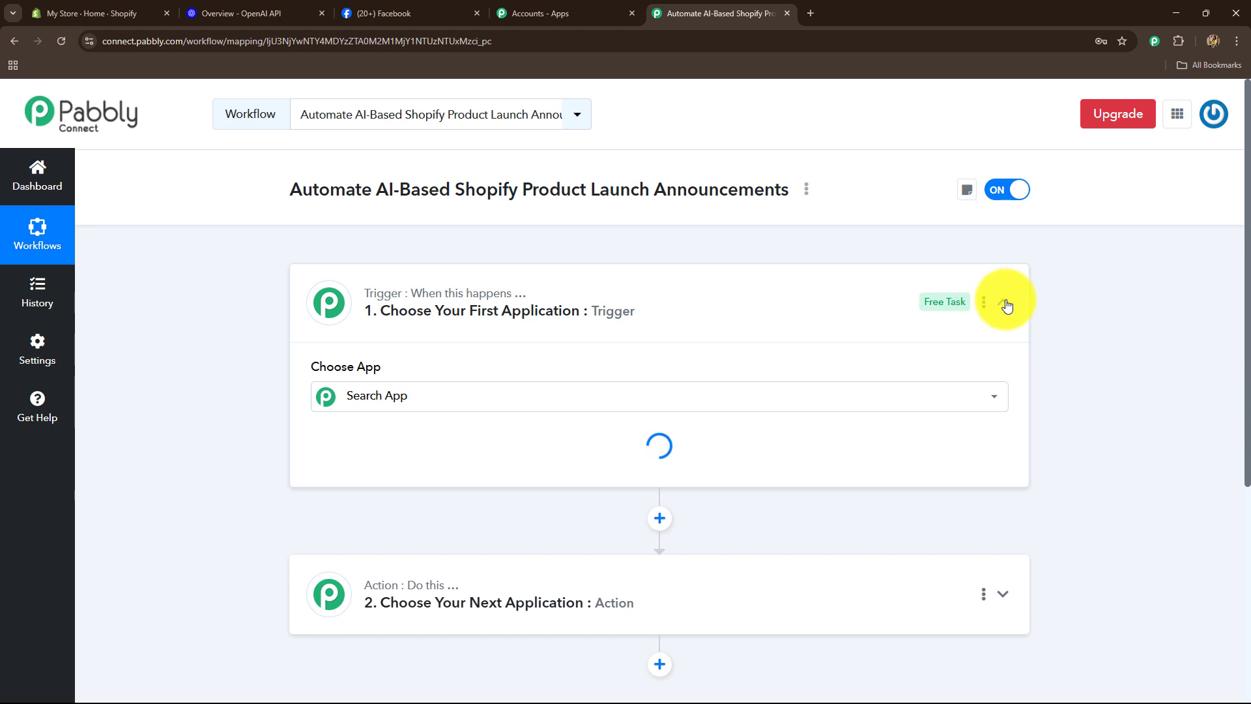
Collapse the workflow's trigger step and look at the open Shopify, Facebook and OpenAI pages that the workflow will connect
left_click(1003, 303)
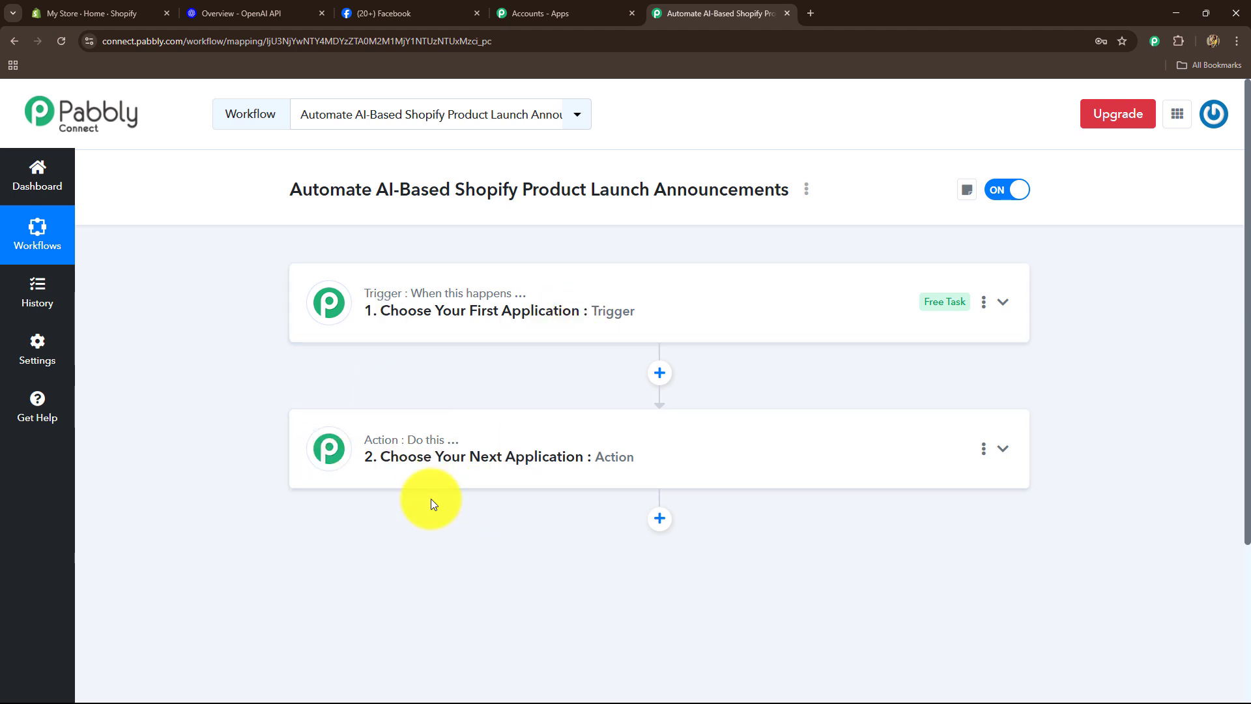
left_click(65, 10)
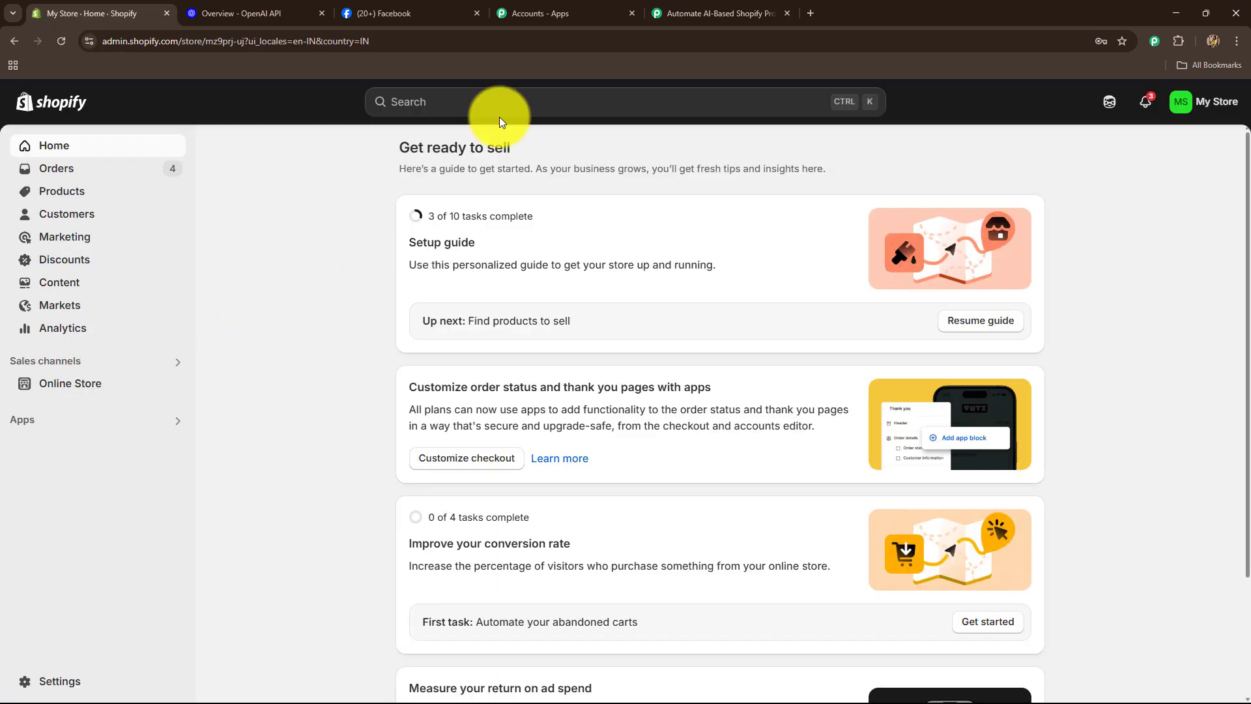
left_click(720, 11)
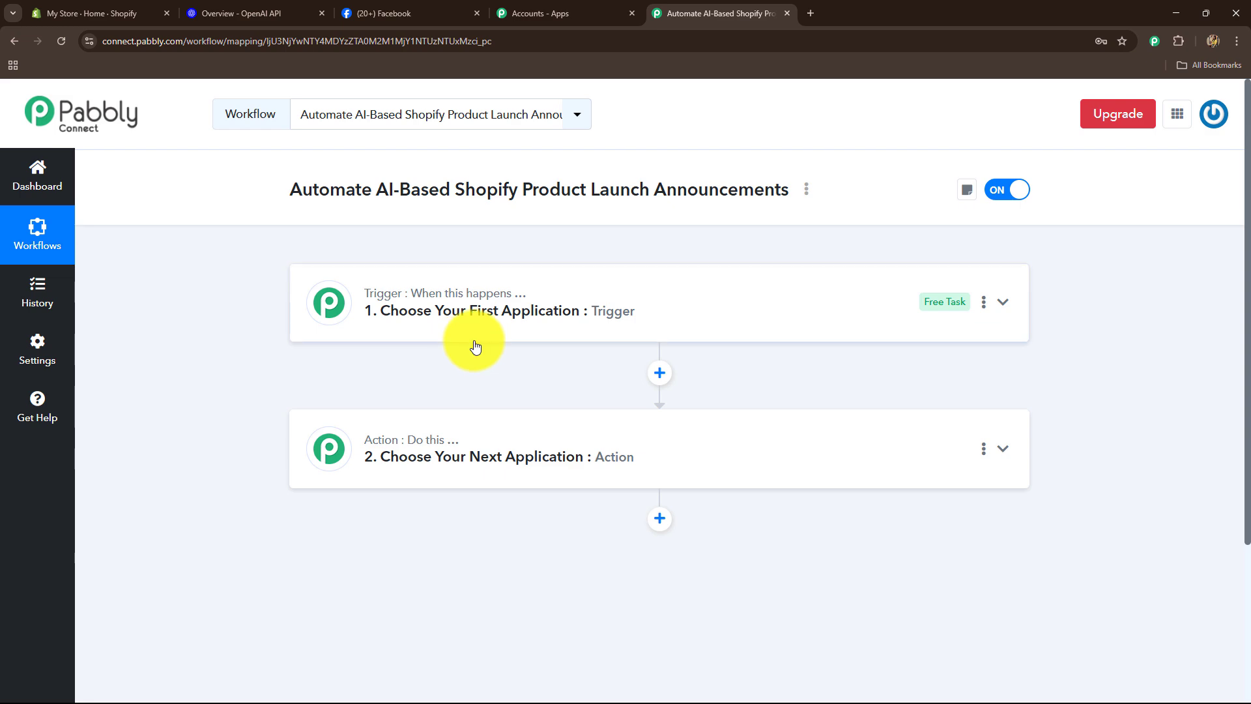
left_click(404, 10)
left_click(712, 12)
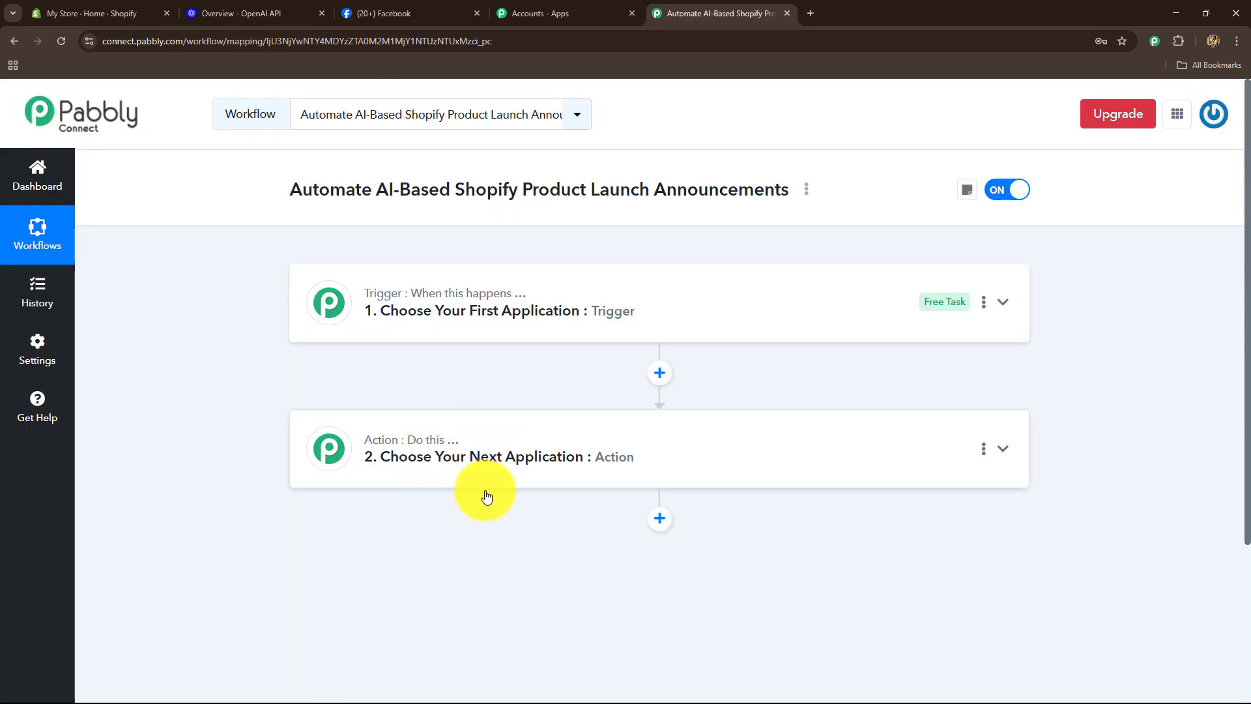
left_click(224, 13)
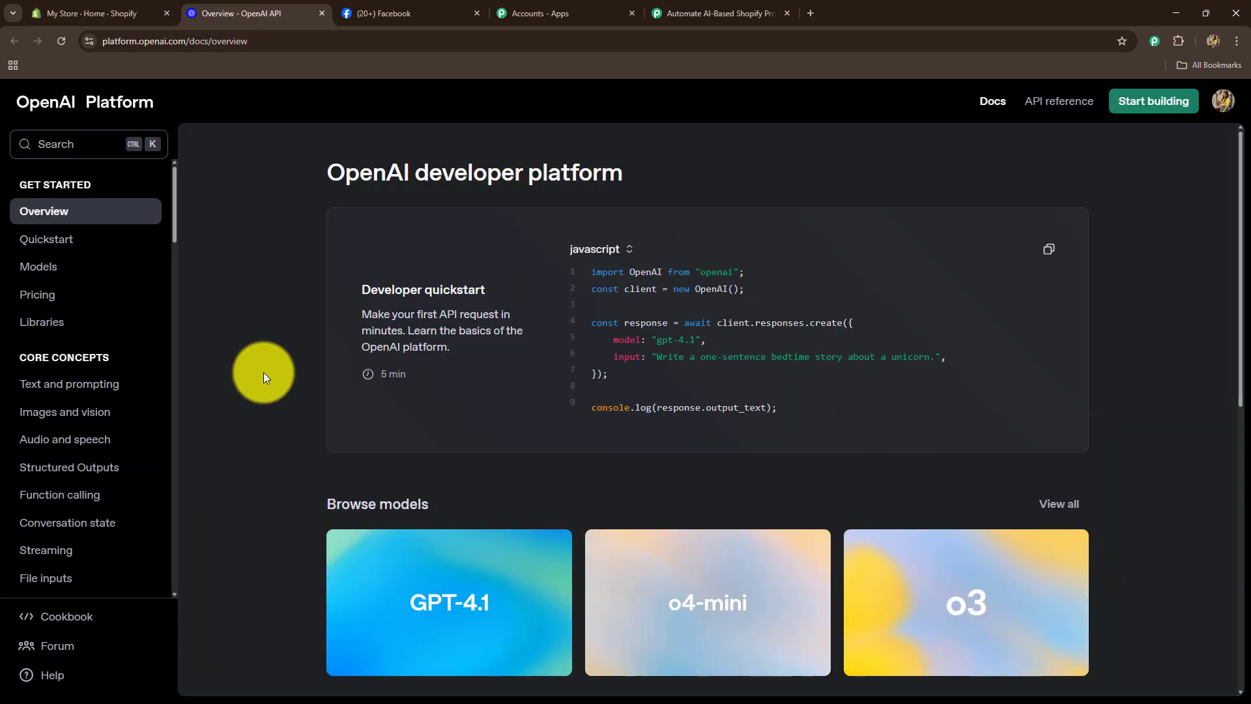
left_click(725, 6)
Add another action step after the second step of the workflow and collapse it
left_click(659, 518)
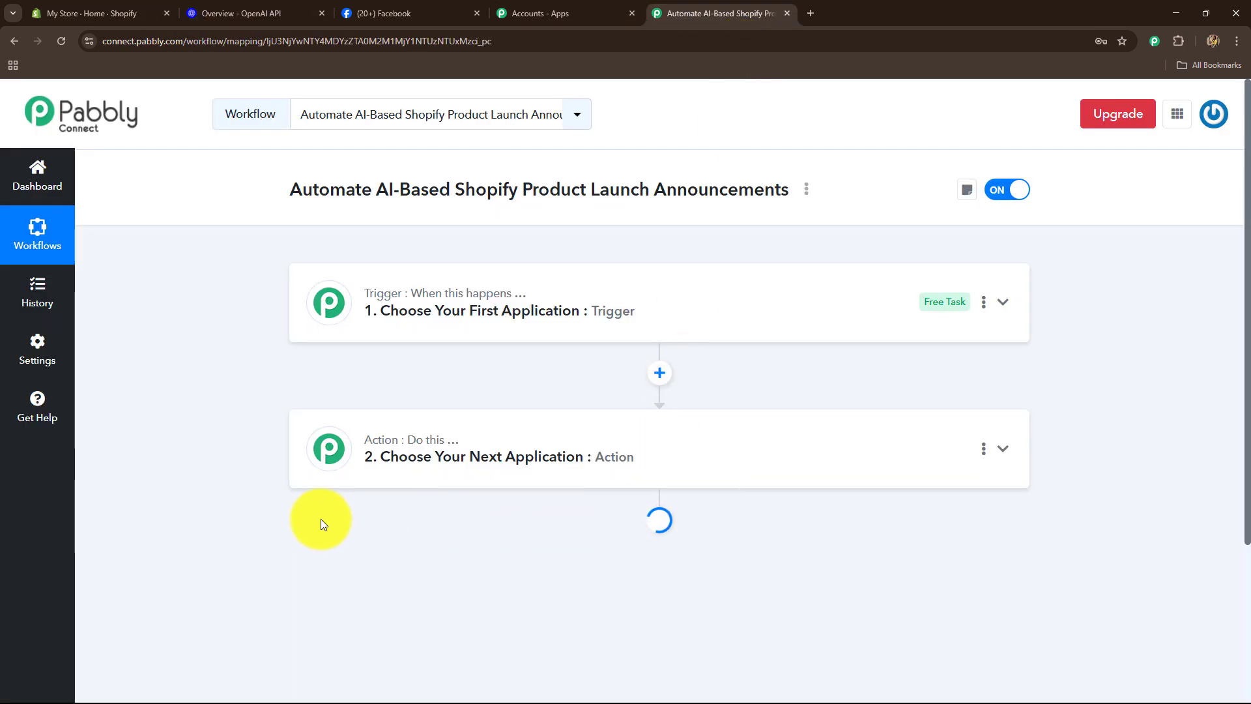
scroll(385, 331, "down", 5)
scroll(300, 256, "up", 4)
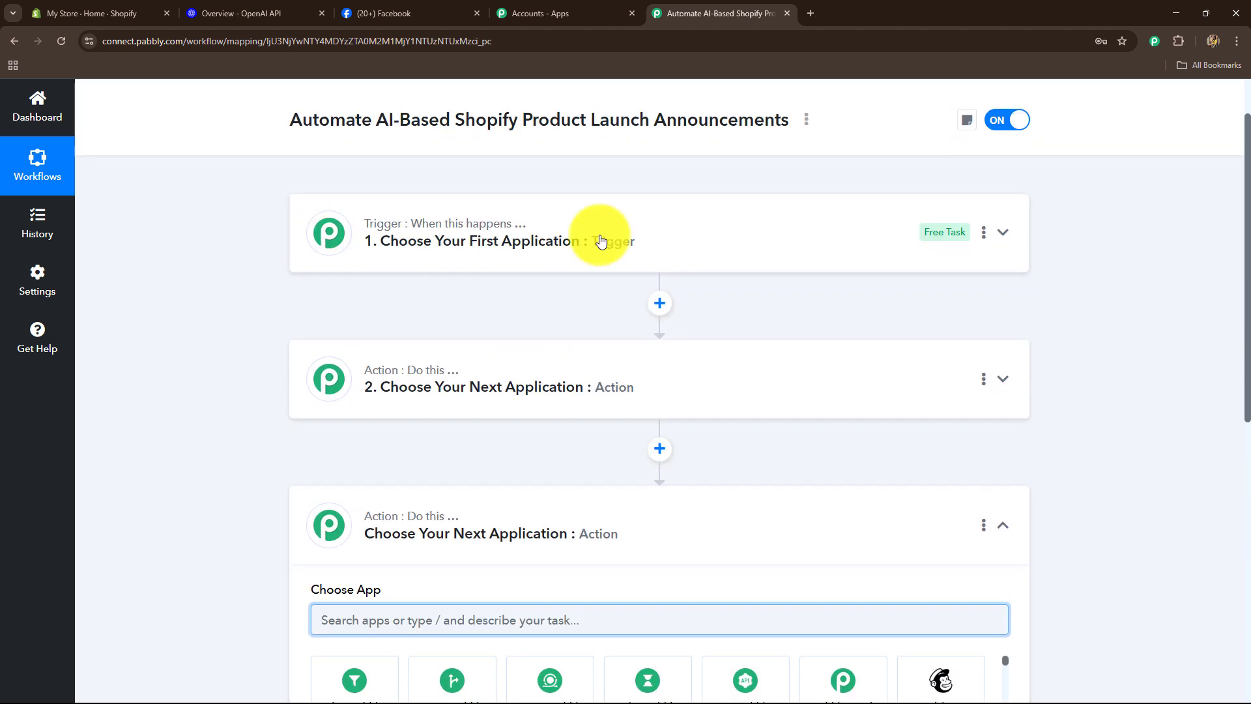
left_click(1003, 525)
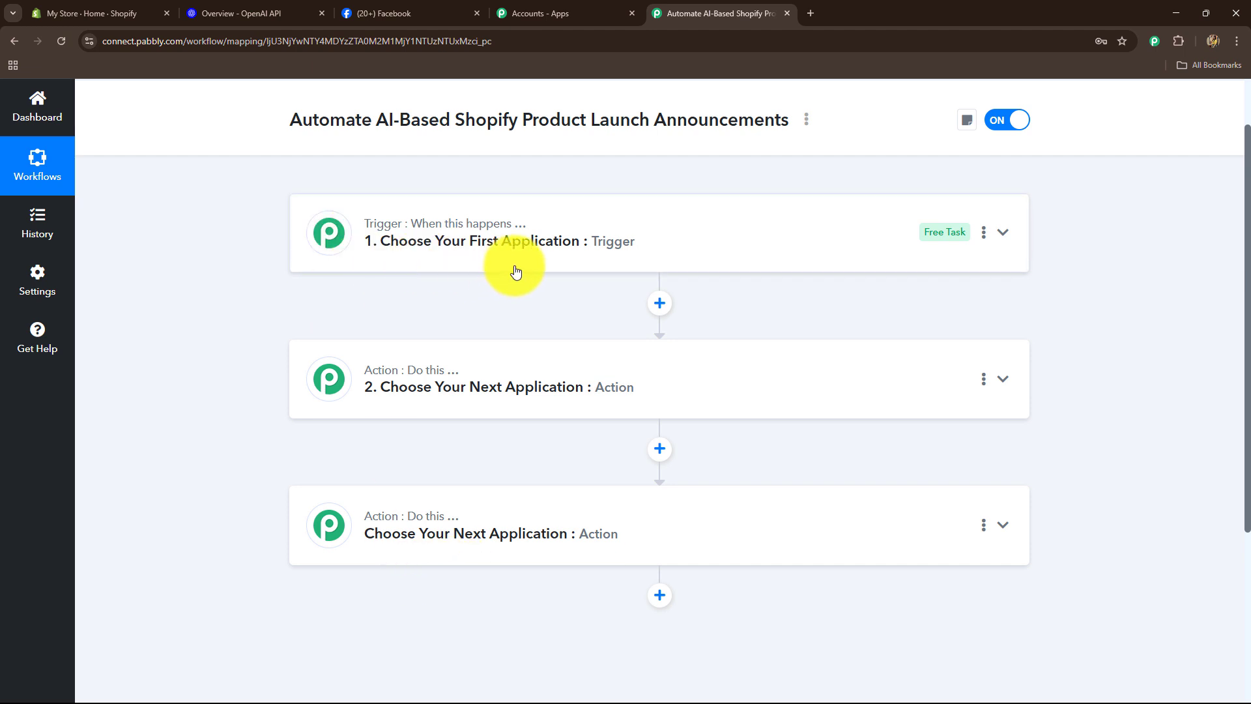
Glance at the Shopify store page, then choose Shopify (Legacy) as the app for the workflow's trigger step
left_click(99, 11)
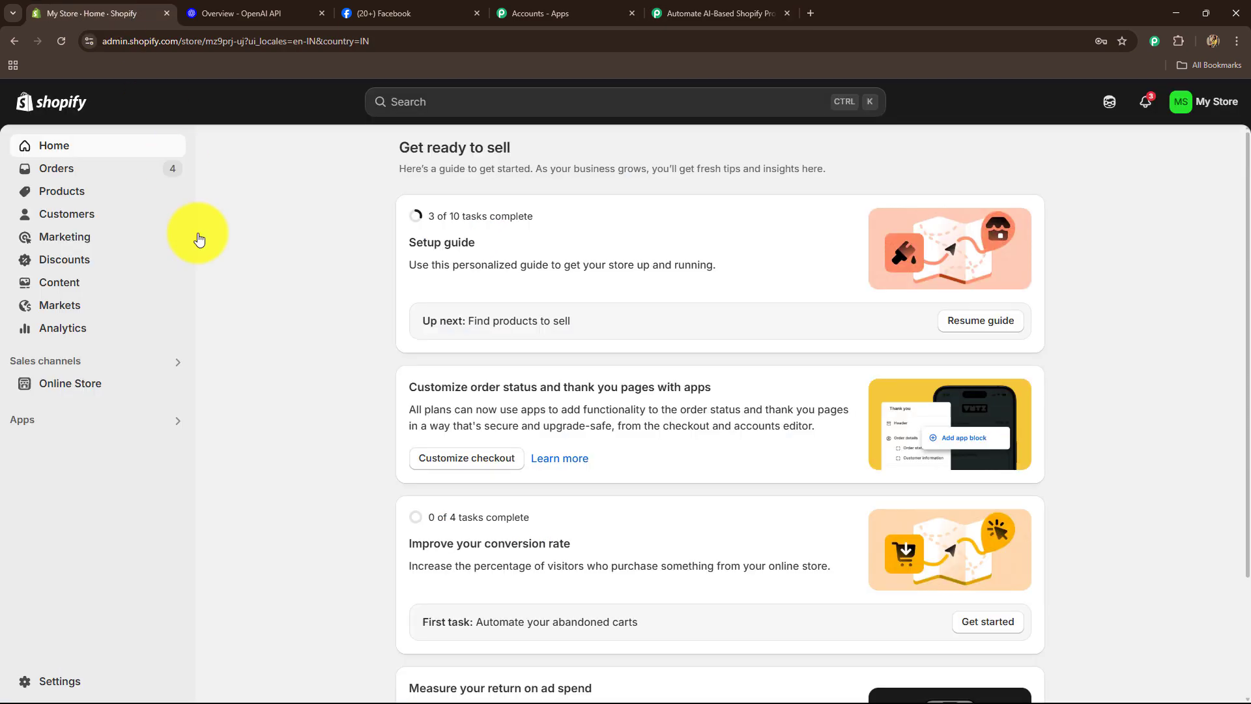
left_click(729, 13)
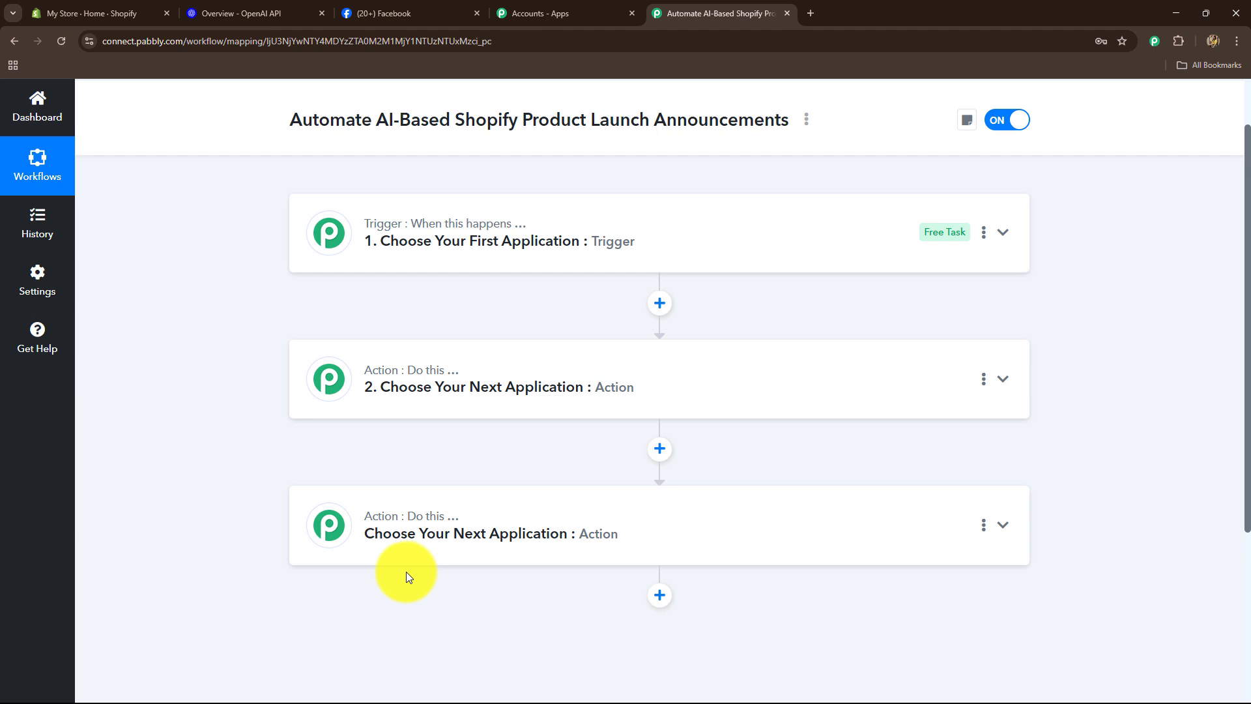
left_click(351, 246)
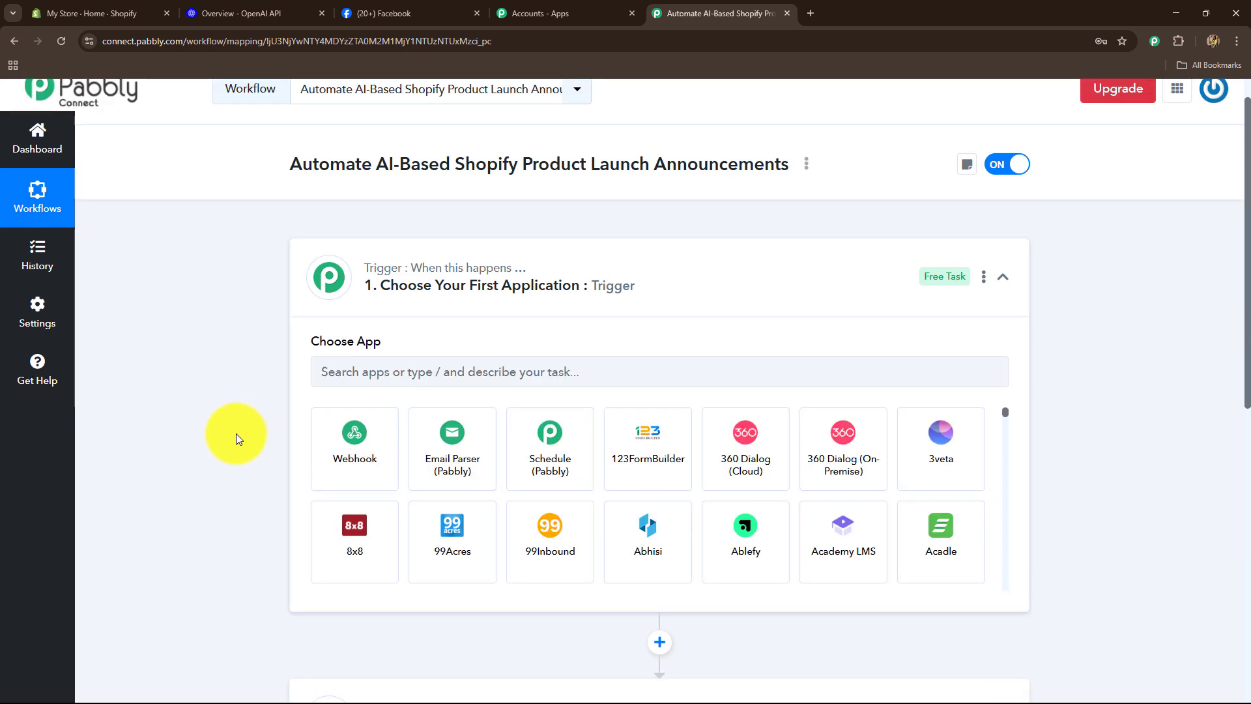
scroll(236, 417, "down", 4)
scroll(240, 405, "up", 2)
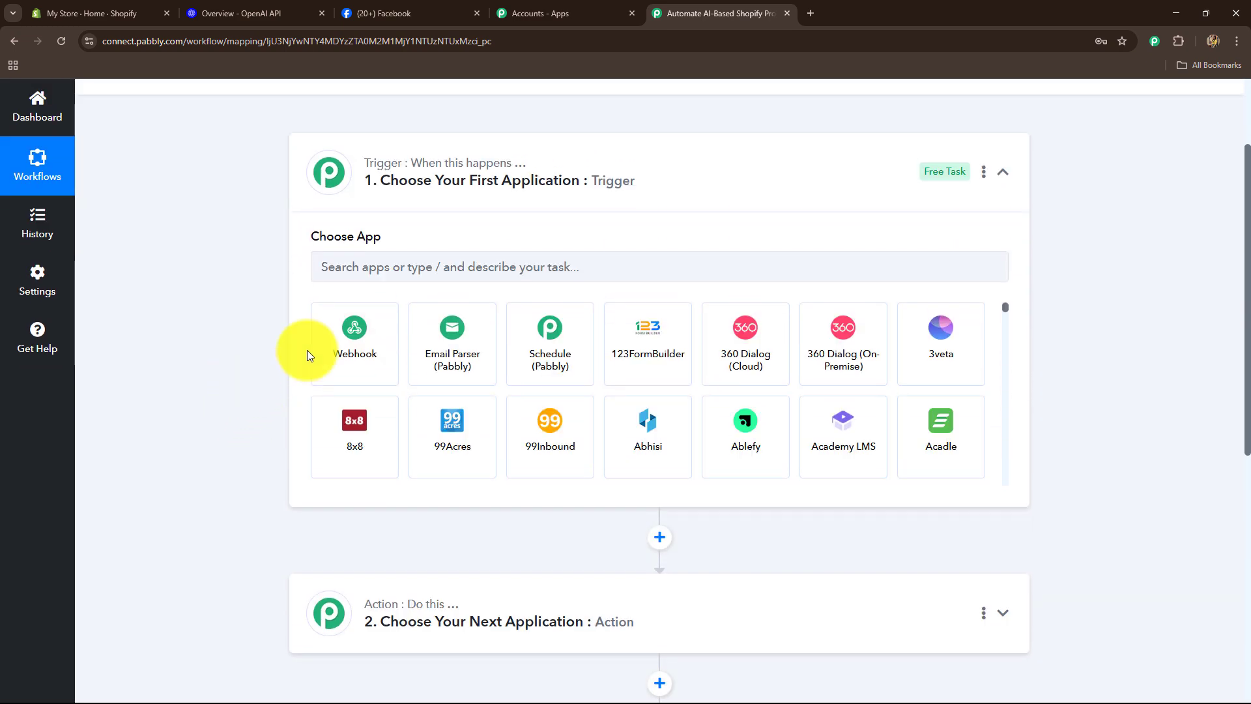
left_click(390, 268)
type("Shop")
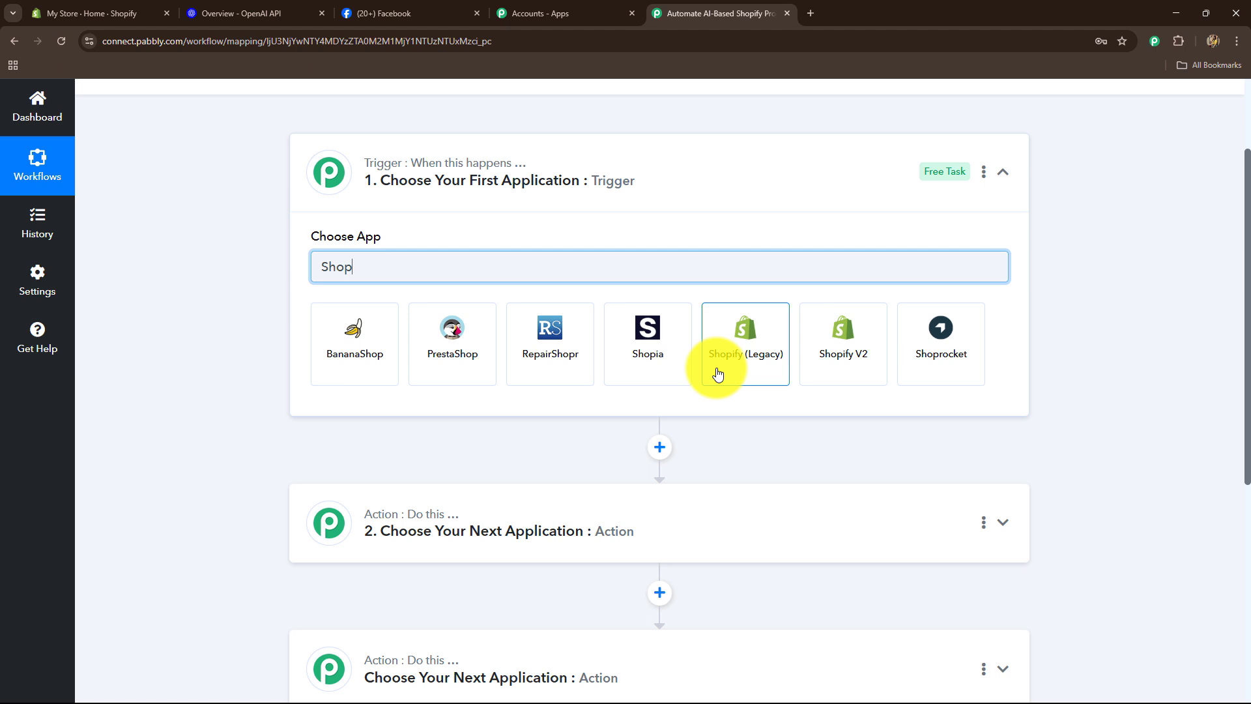
left_click(717, 373)
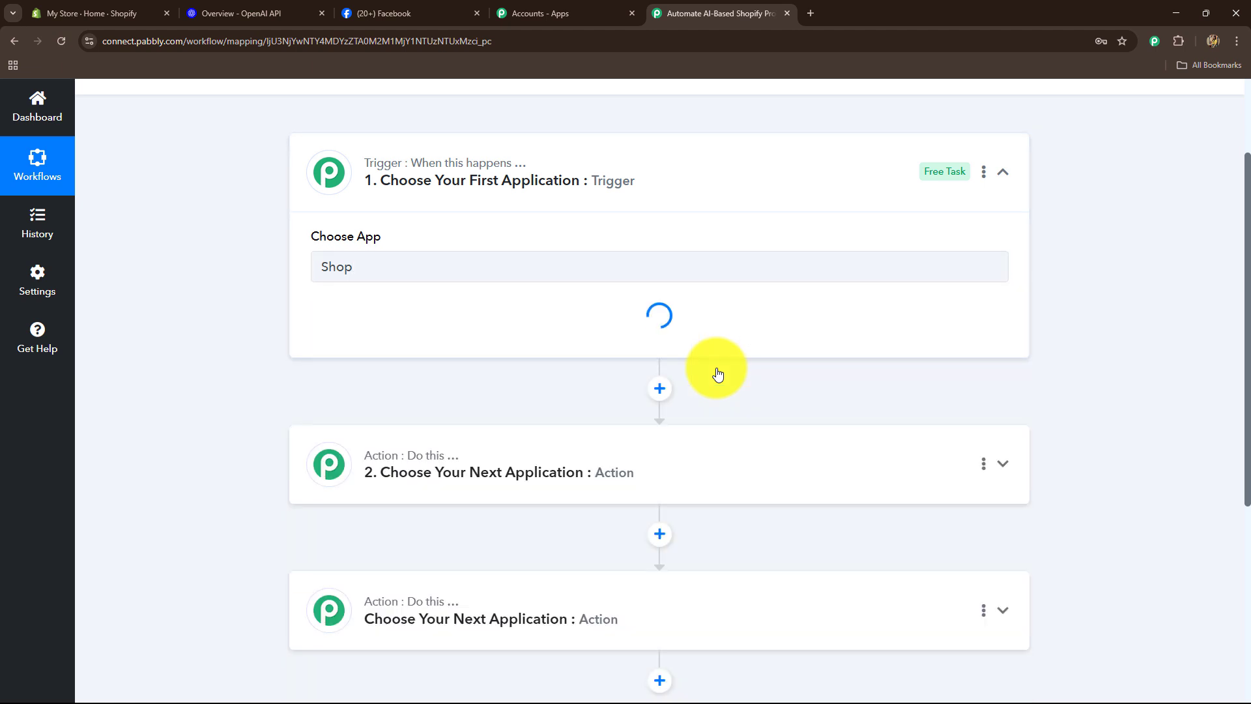
Set the Shopify trigger event to New Product
left_click(370, 337)
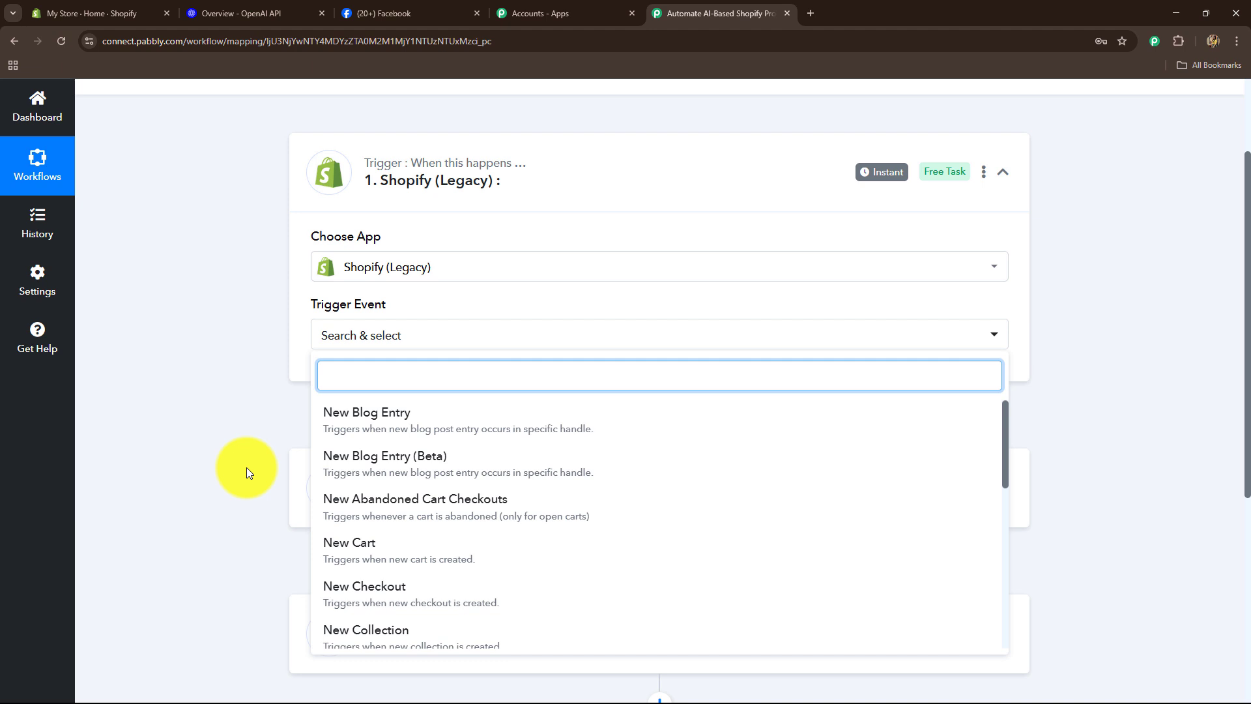
scroll(252, 466, "down", 2)
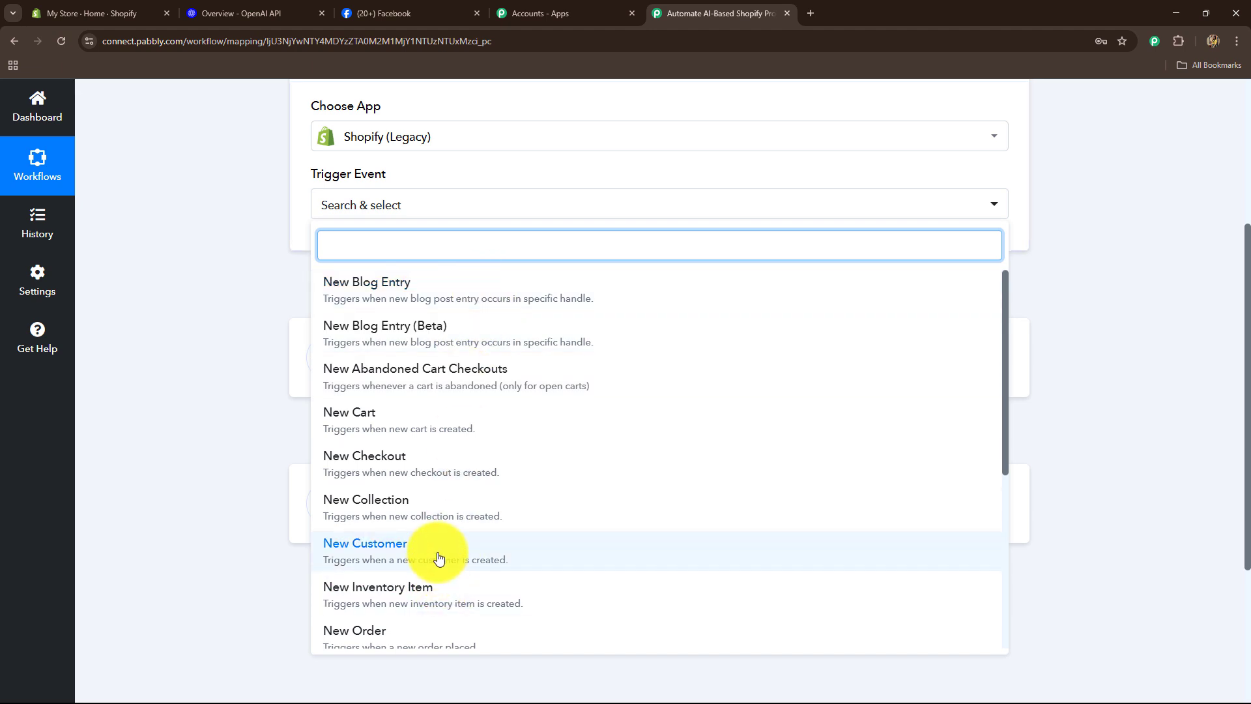
scroll(438, 559, "down", 4)
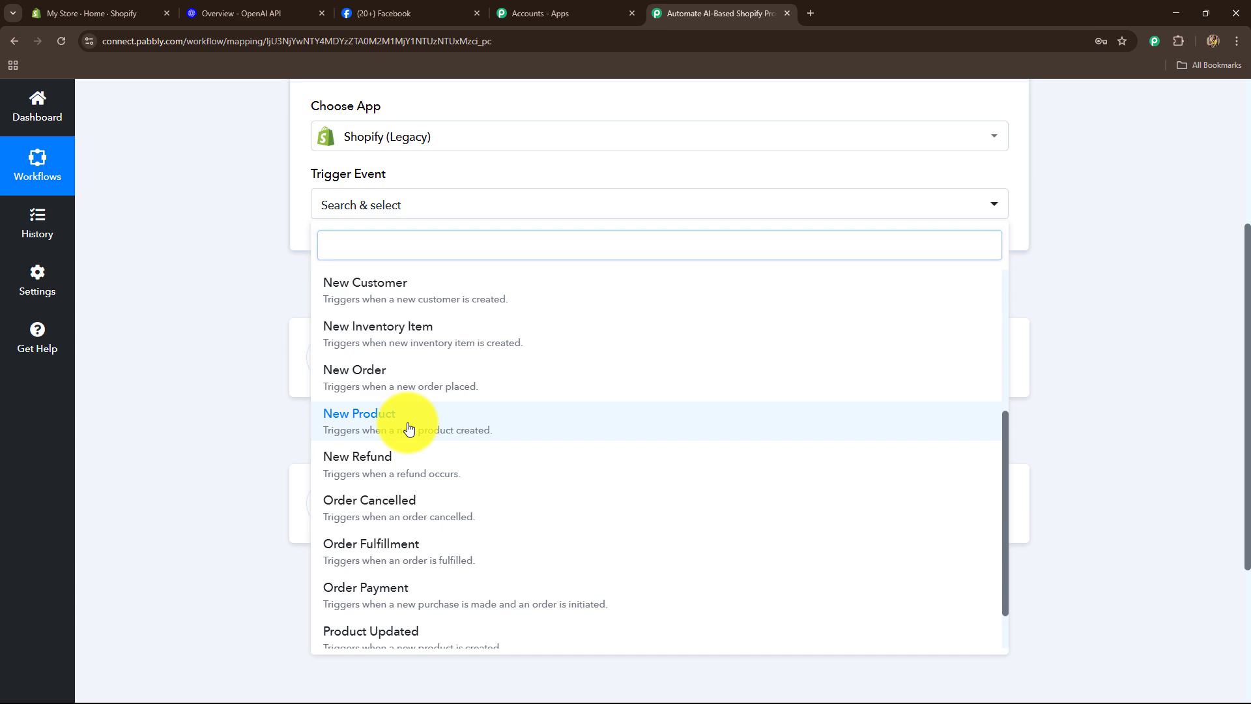
left_click(408, 428)
scroll(202, 422, "up", 3)
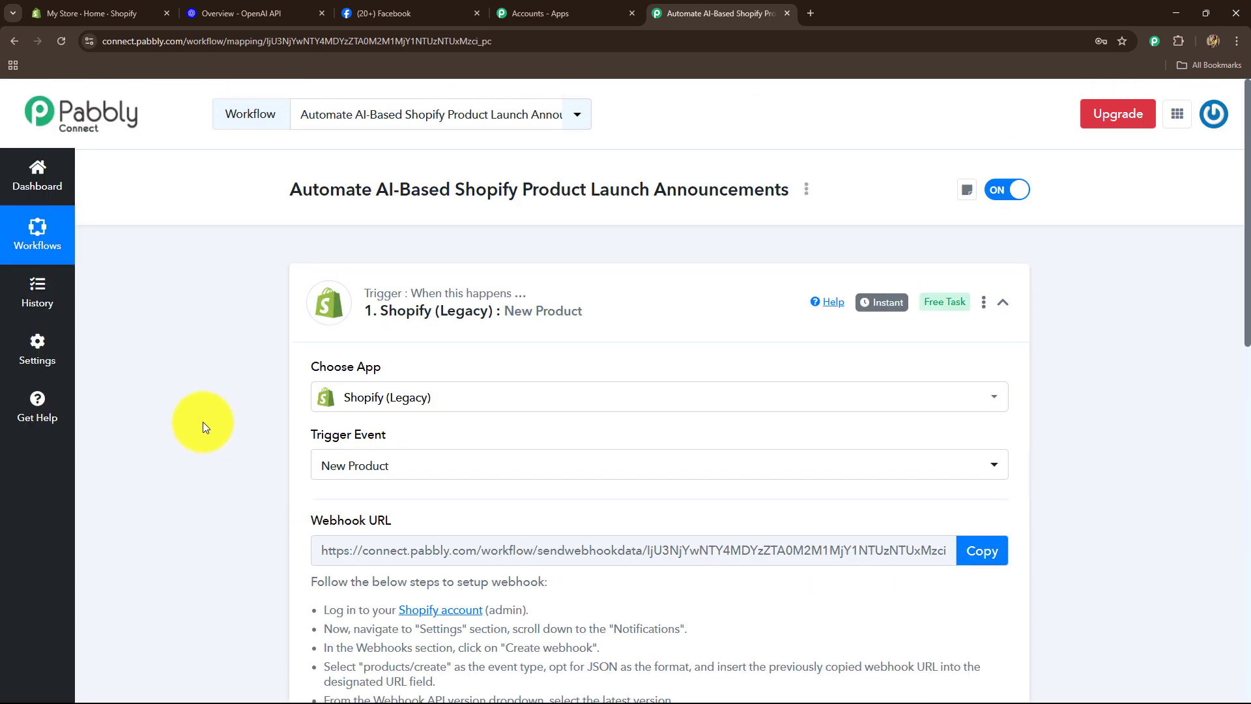
Read the webhook setup instructions of the Shopify trigger and look at the store's admin page they refer to
scroll(260, 476, "down", 4)
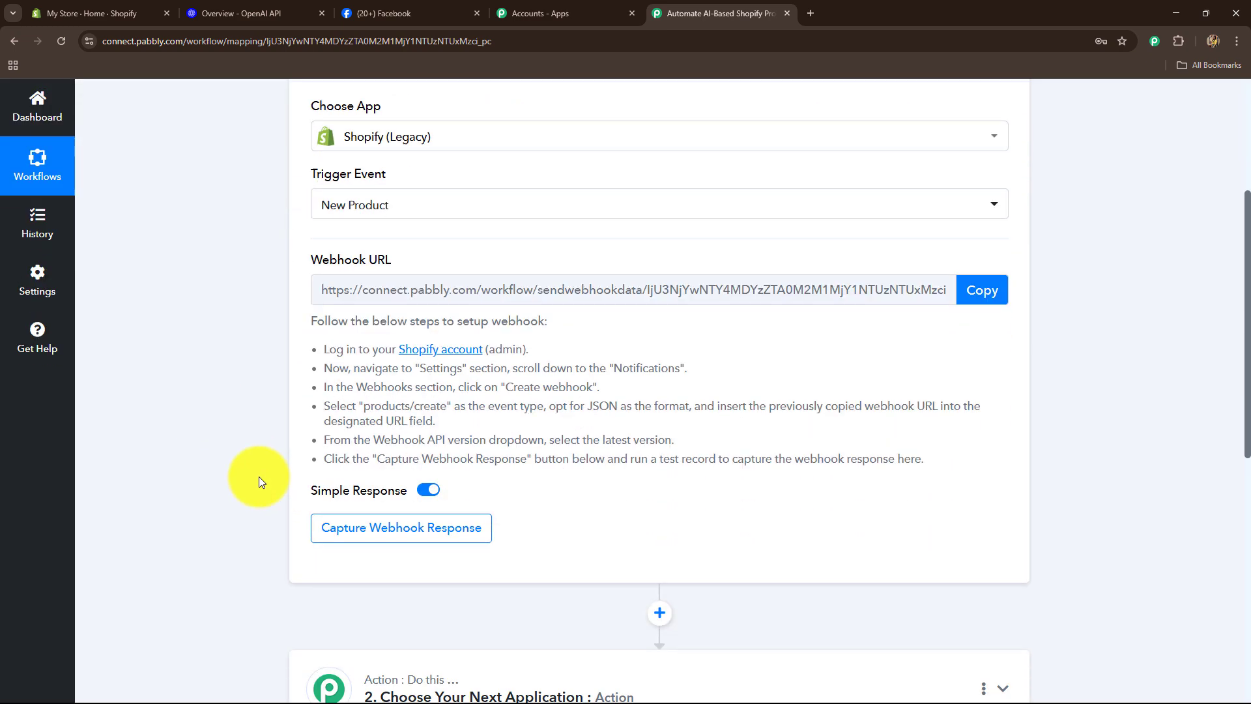
left_click(163, 6)
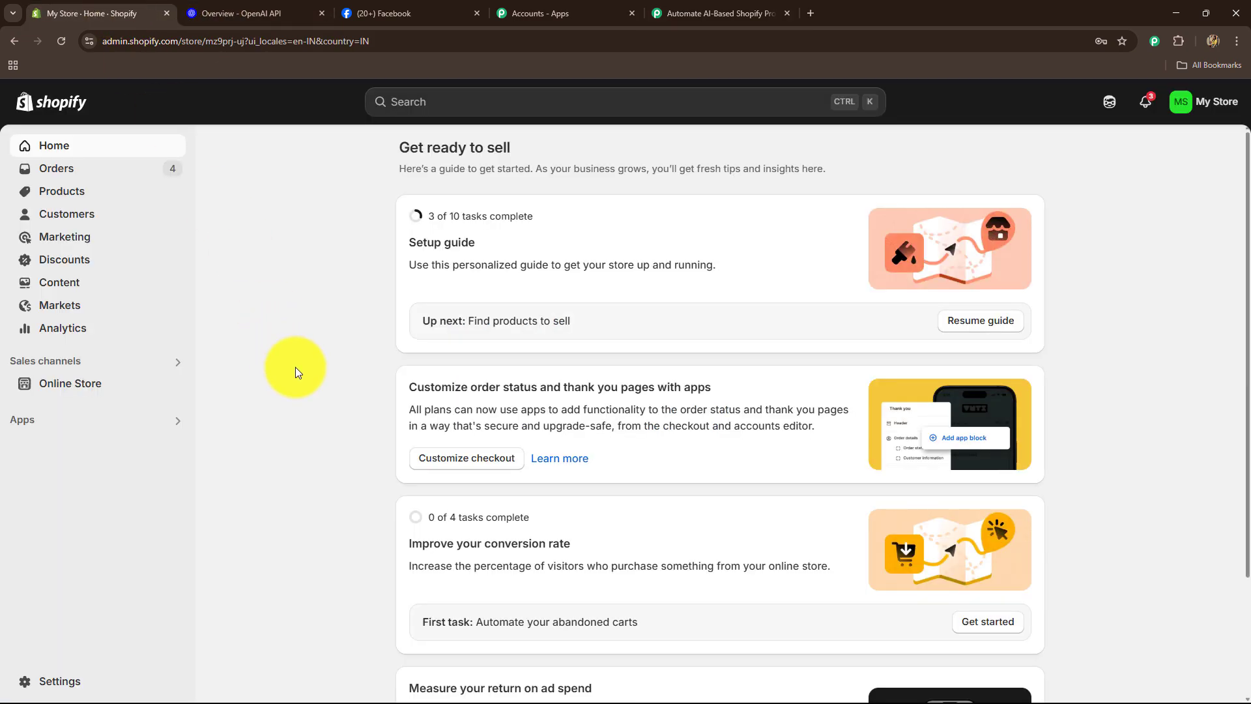
left_click(728, 7)
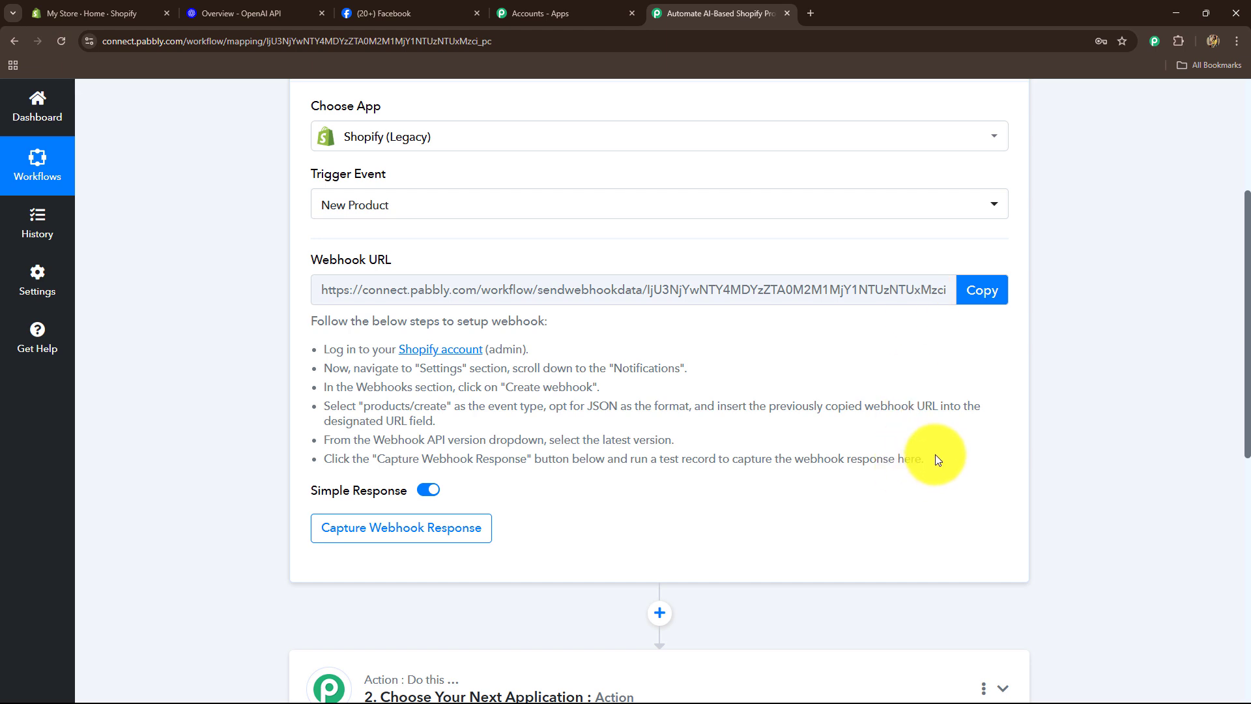
left_click_drag(931, 458, 299, 349)
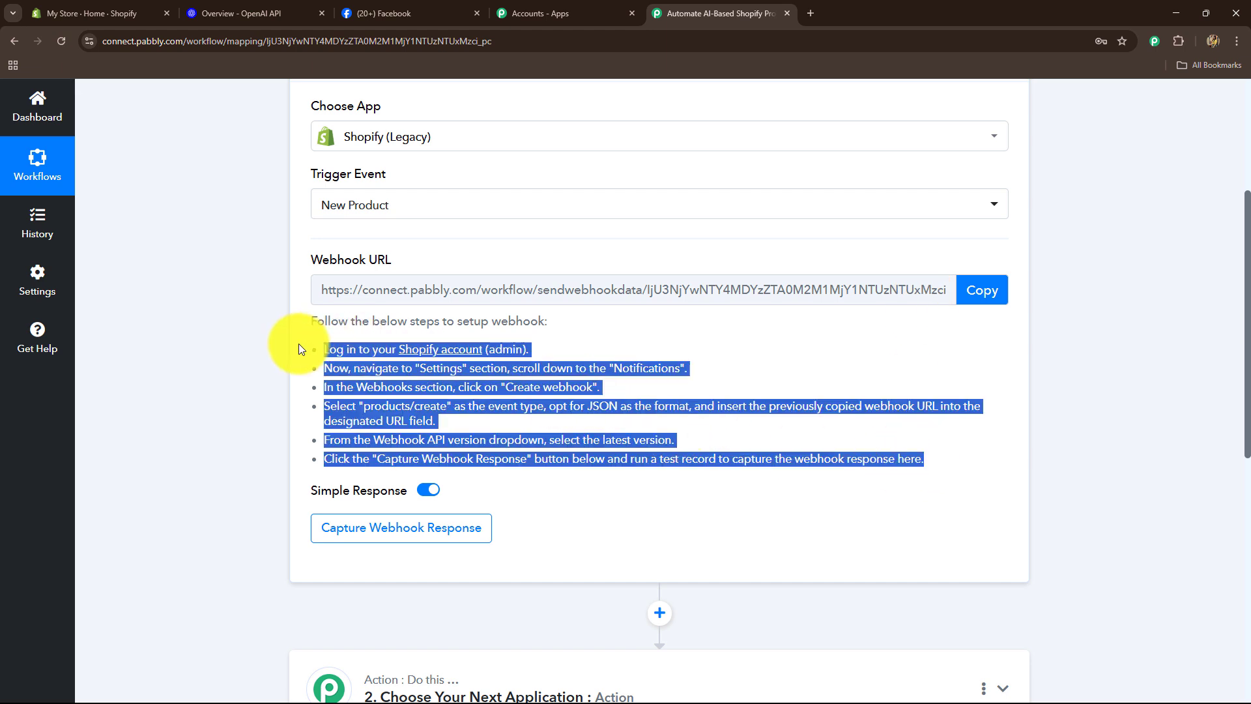
left_click(270, 366)
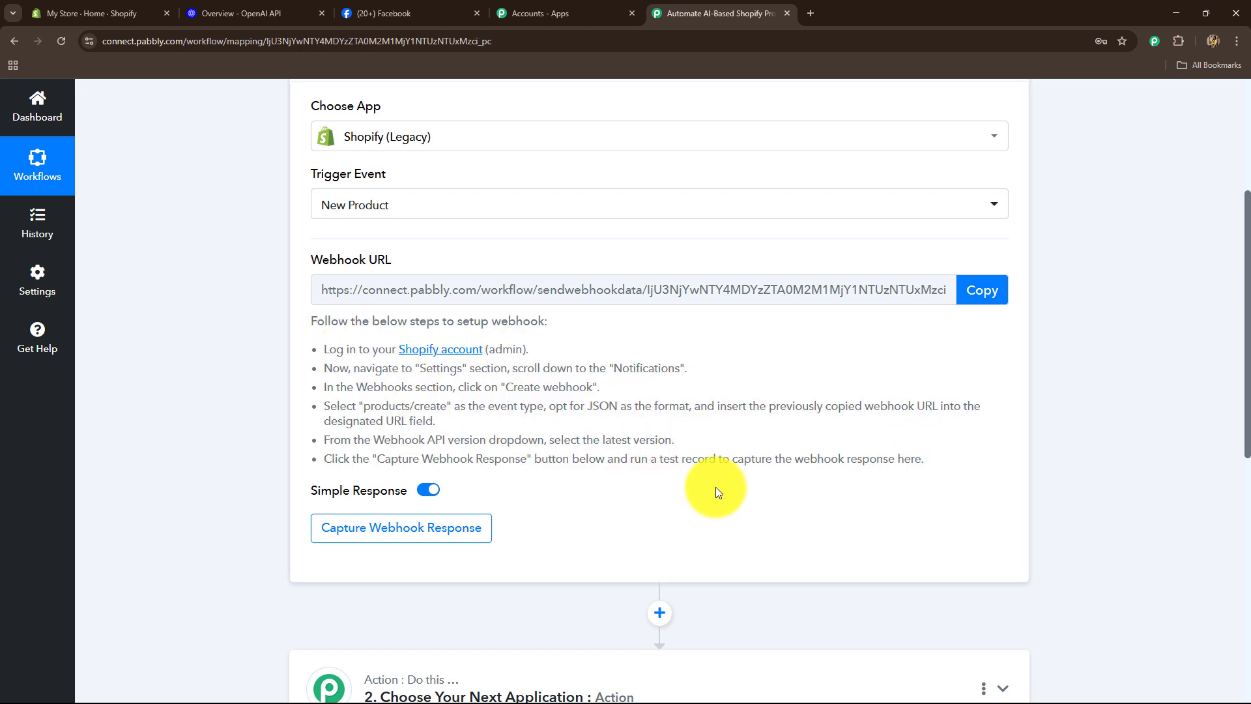
left_click(26, 9)
left_click(723, 11)
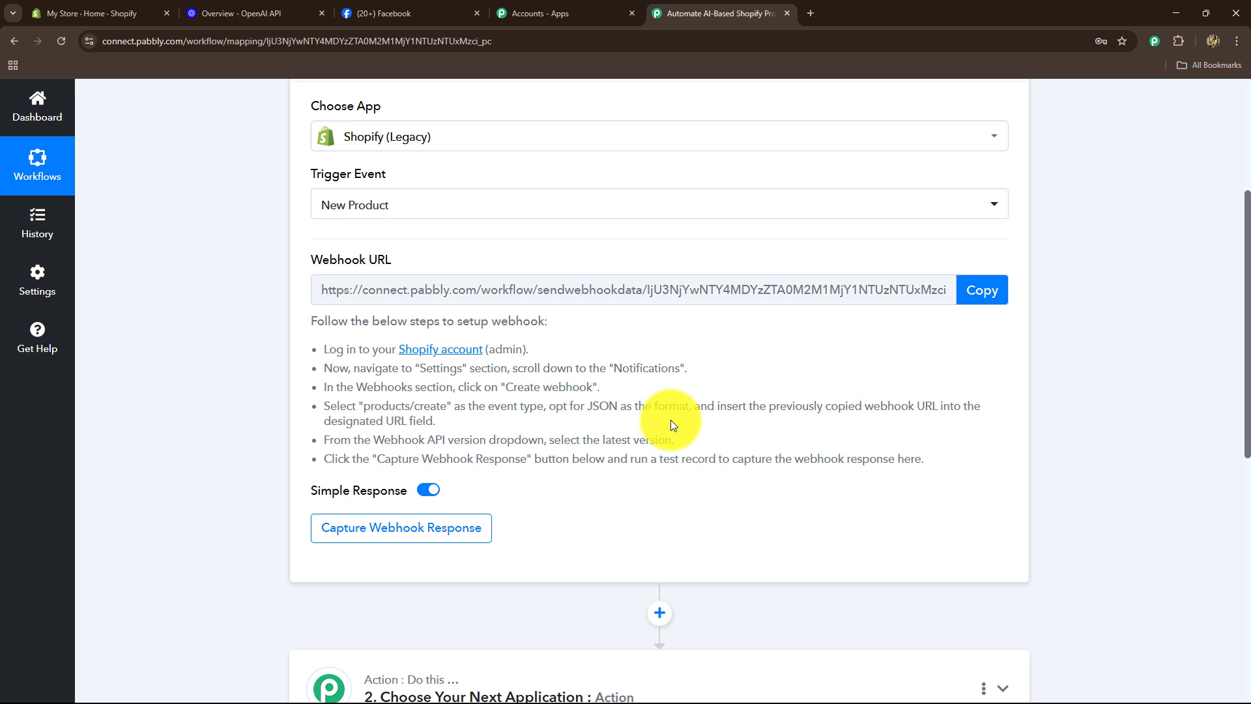
Copy the trigger's webhook URL and start a new webhook in the Shopify store's notification settings
left_click(981, 289)
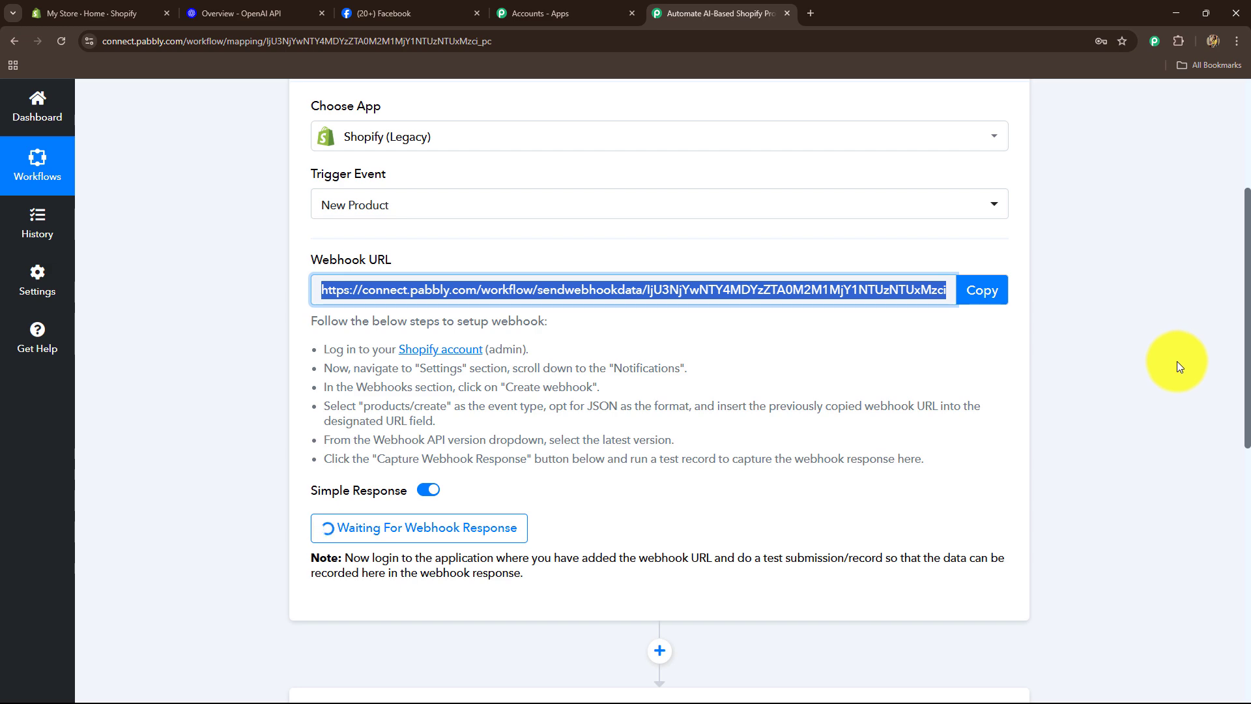
left_click(101, 8)
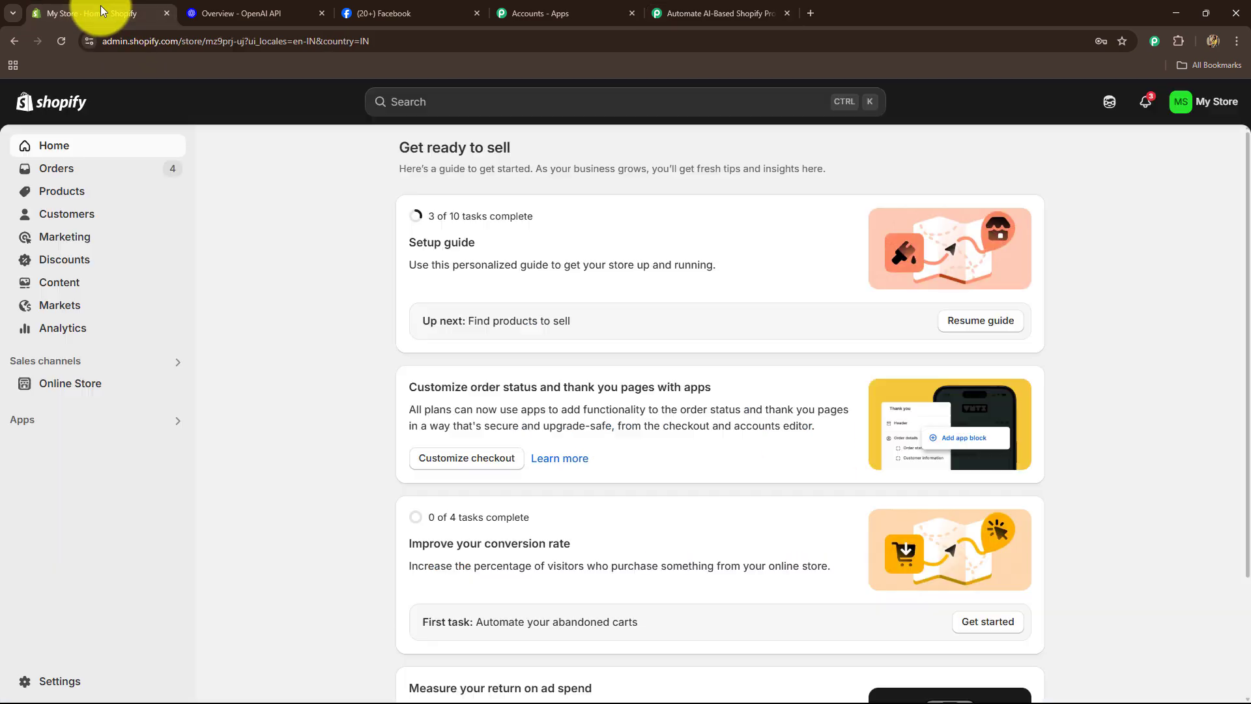
left_click(47, 681)
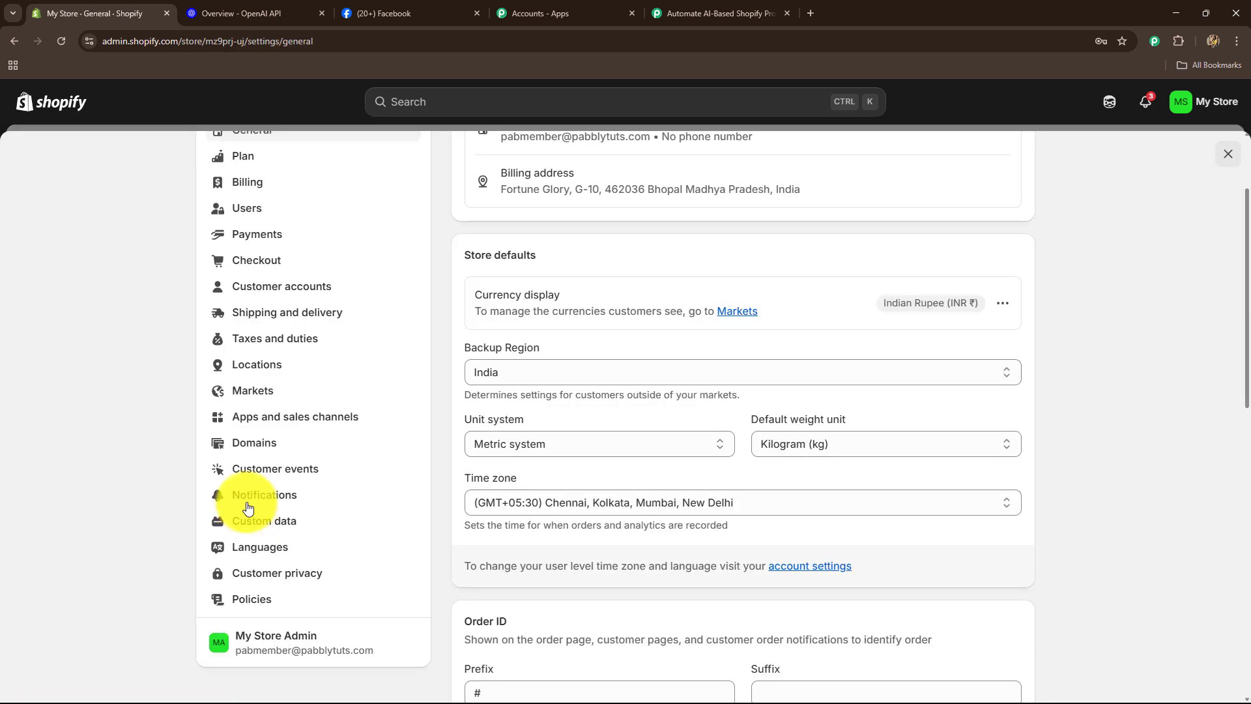
left_click(258, 495)
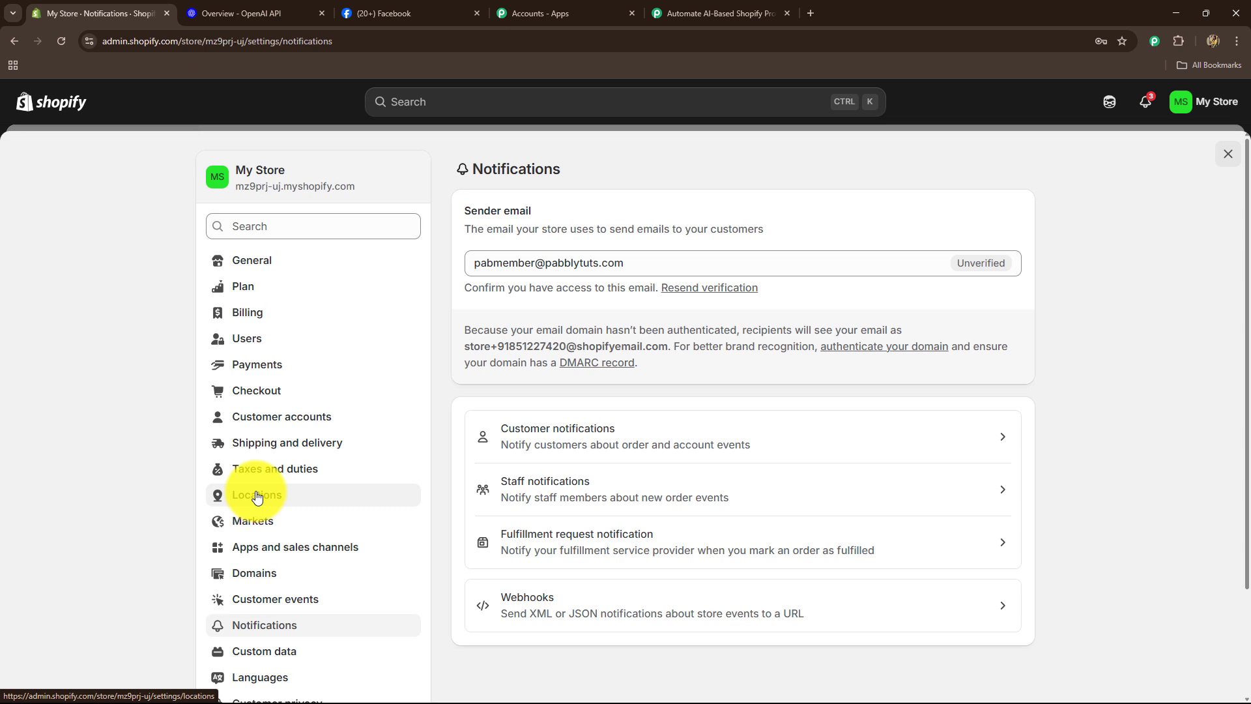
left_click(551, 599)
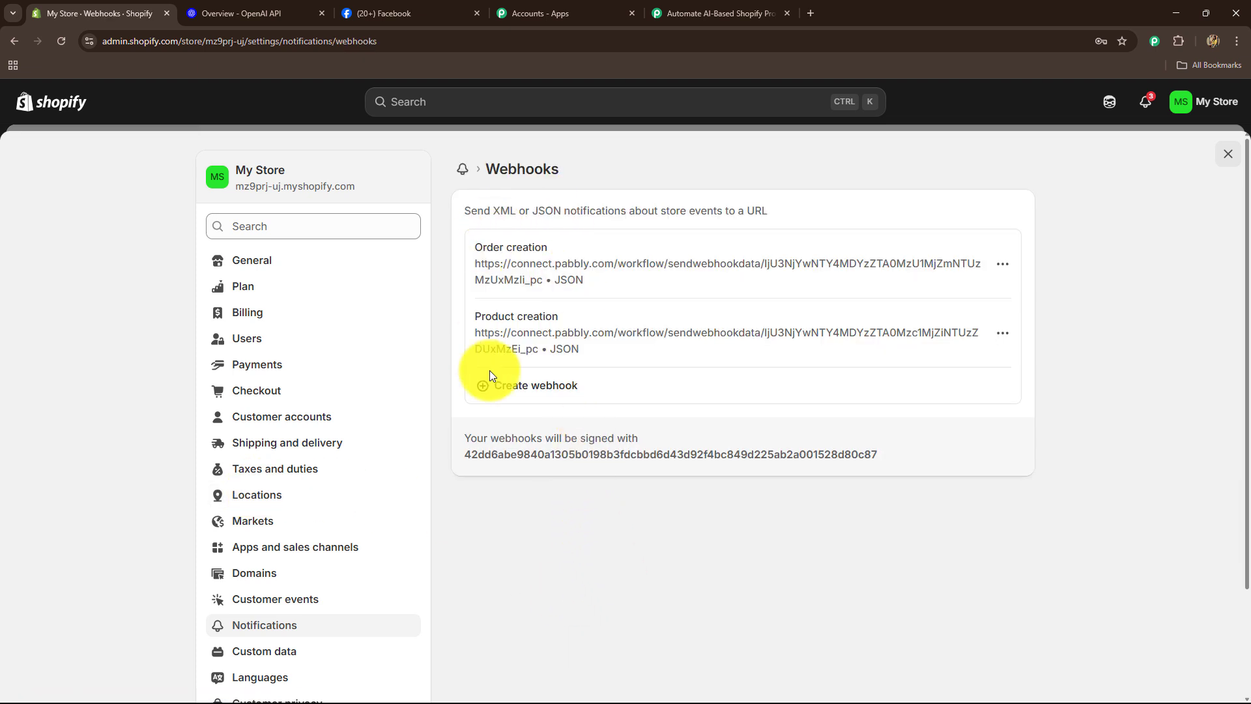
left_click(518, 389)
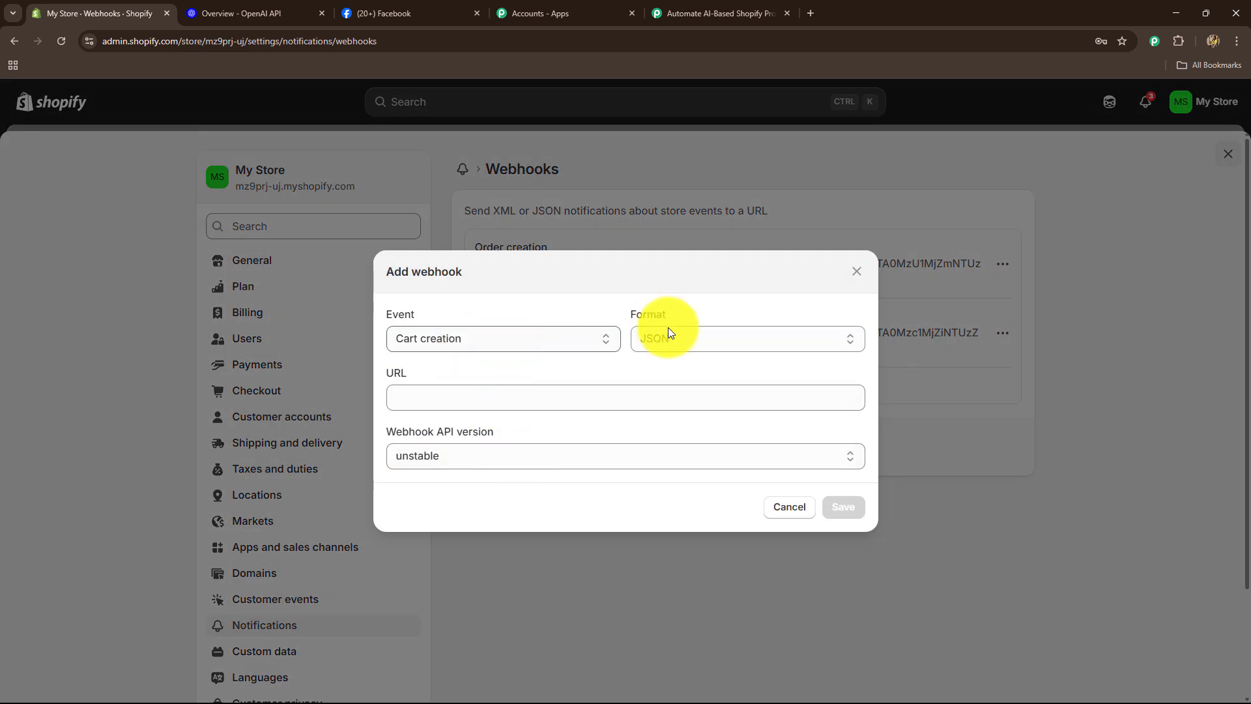
Set the new webhook's event to Product creation and keep JSON as its format
left_click(466, 339)
scroll(489, 487, "down", 1)
scroll(490, 487, "down", 10)
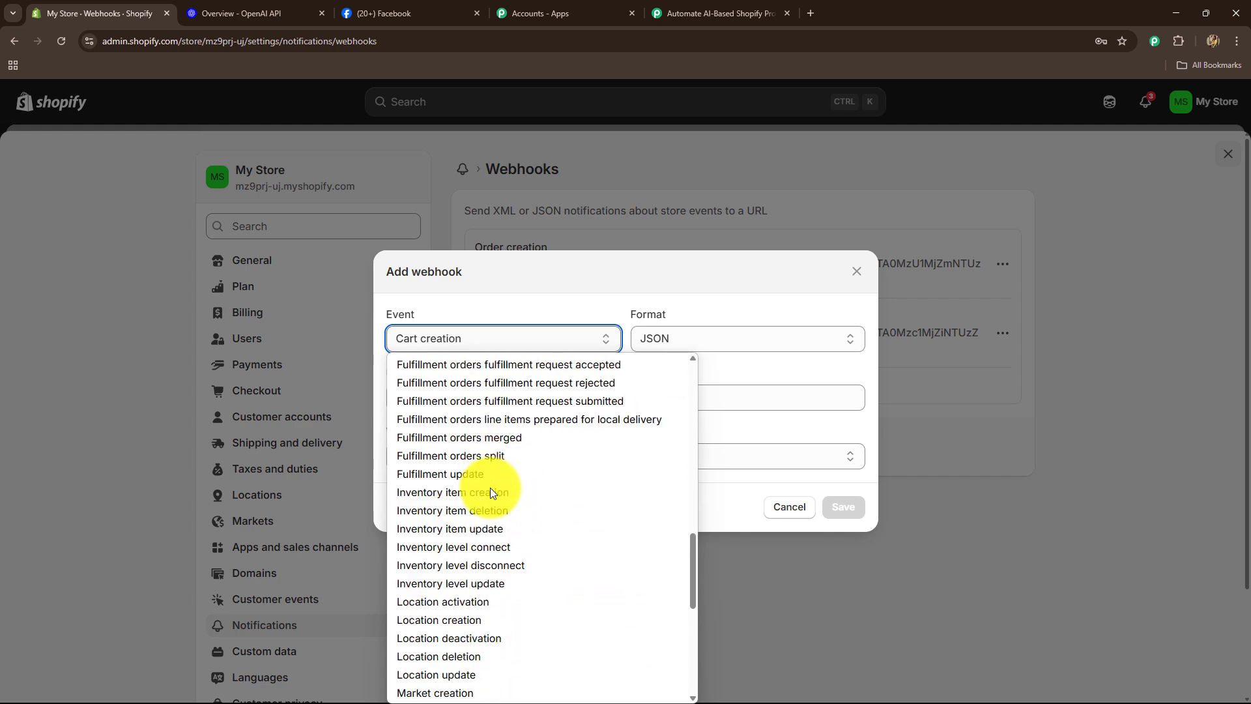
scroll(491, 487, "down", 10)
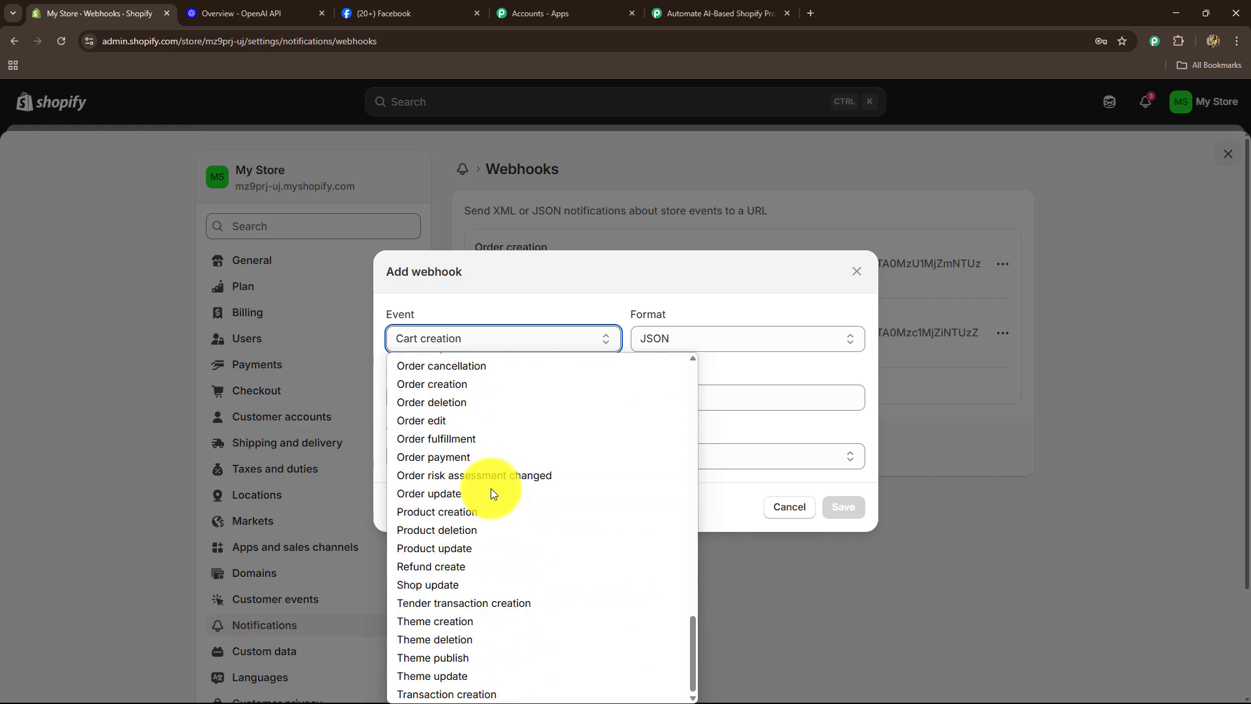
left_click(453, 512)
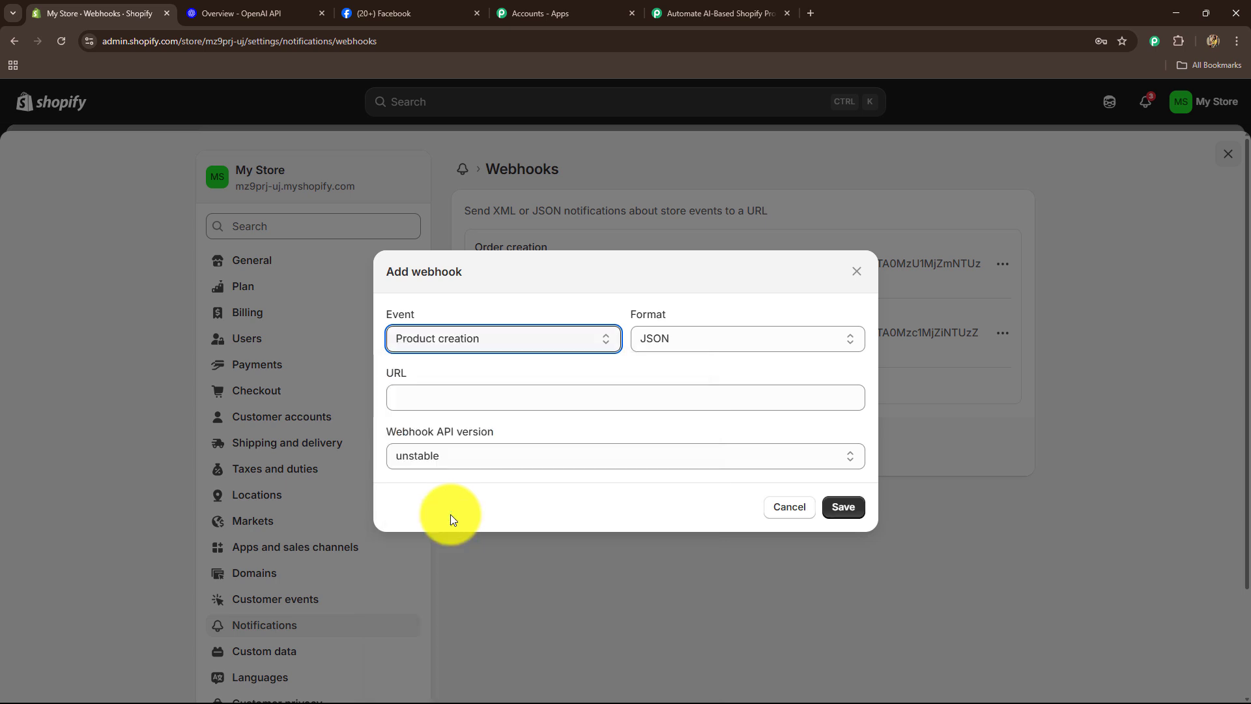
left_click(670, 347)
left_click(664, 355)
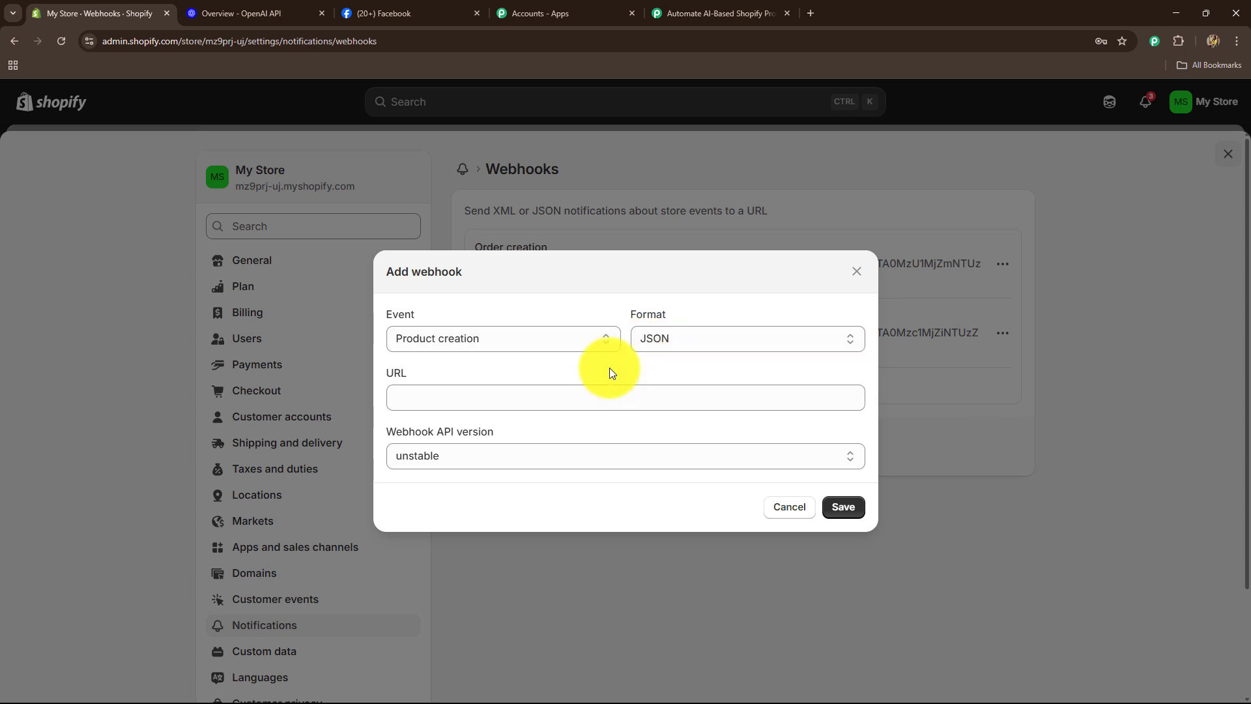
Paste the copied webhook URL, set the webhook API version to 2025-04 (Latest) and save the webhook
left_click(449, 393)
key("ctrl+v")
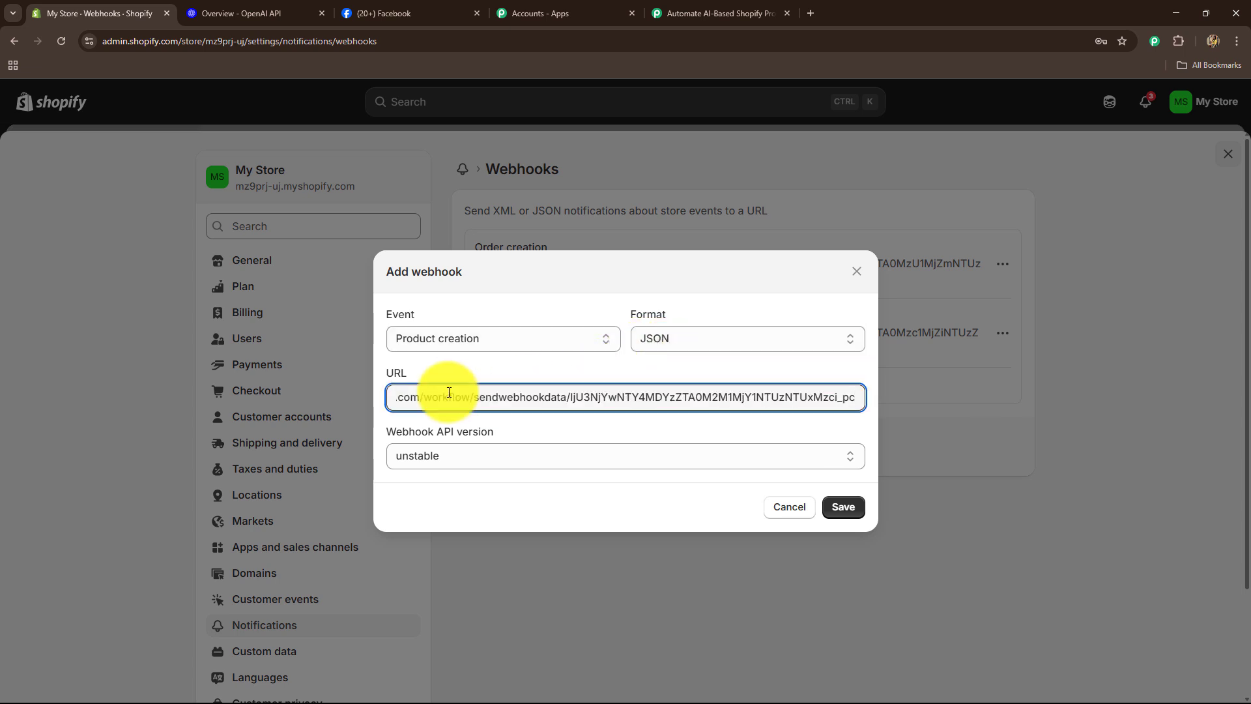
left_click(461, 456)
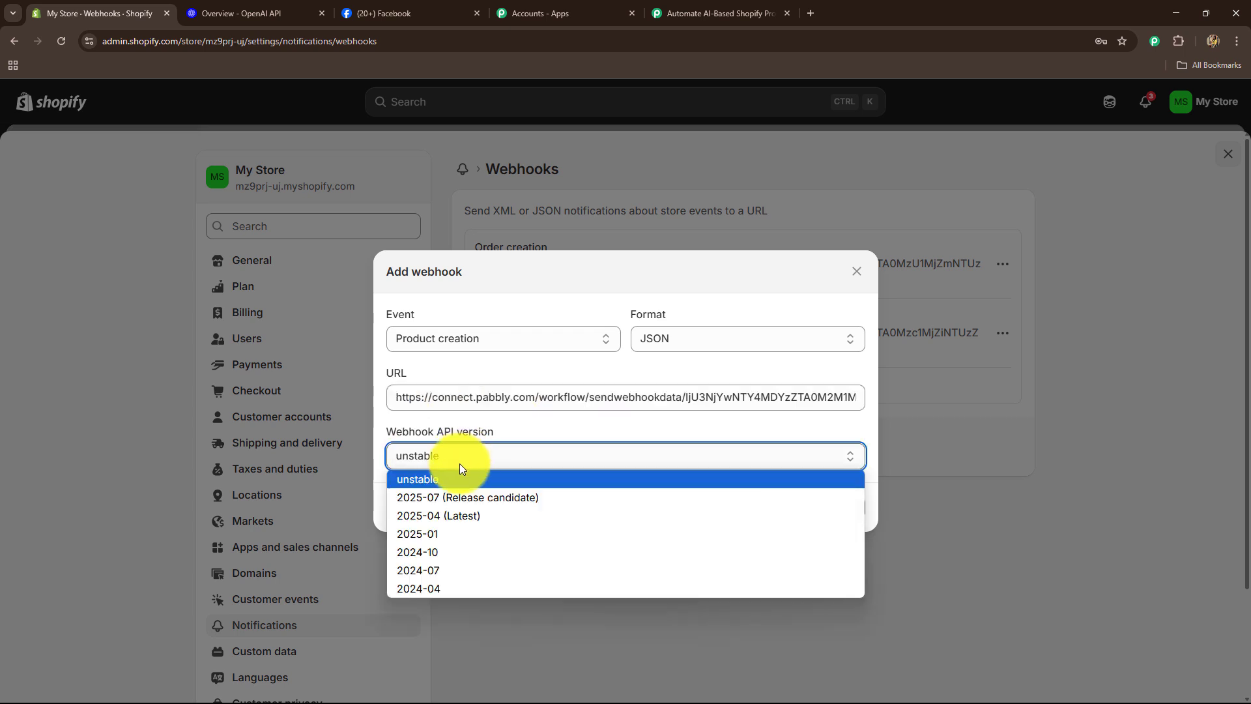
left_click(458, 517)
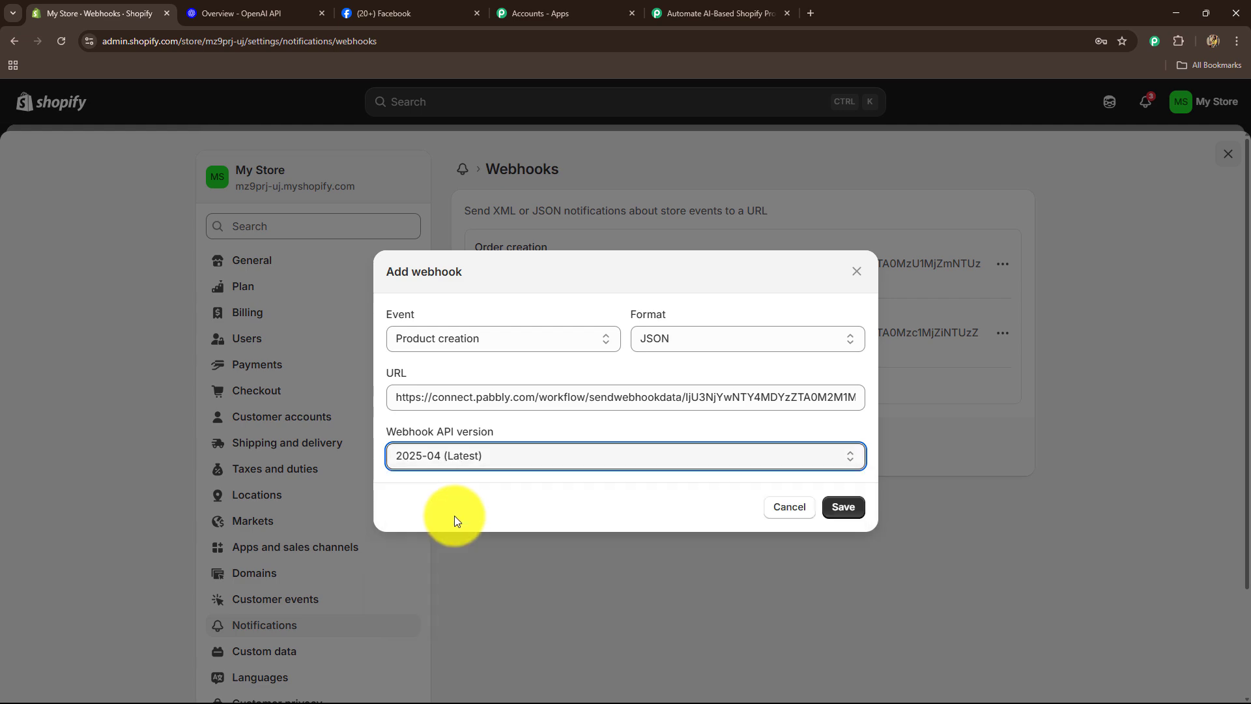
left_click(847, 509)
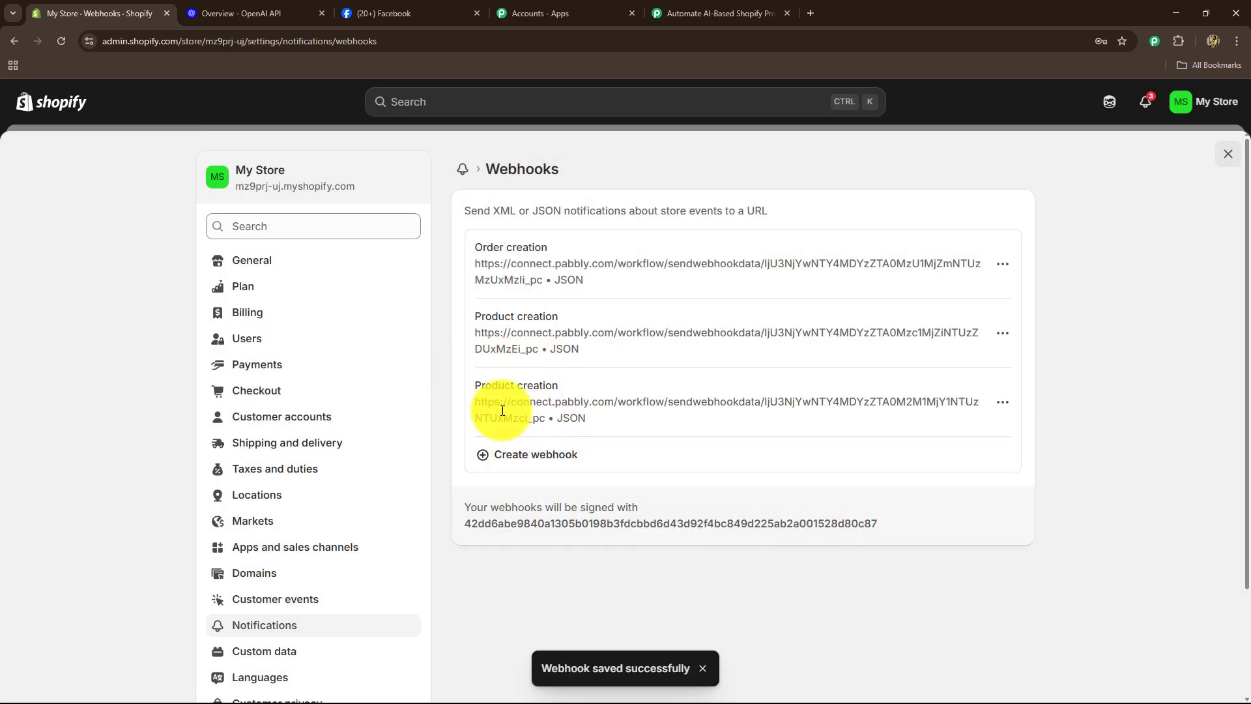
Return to the Pabbly Connect workflow and read the trigger's note about making a test submission for the webhook response
left_click(694, 12)
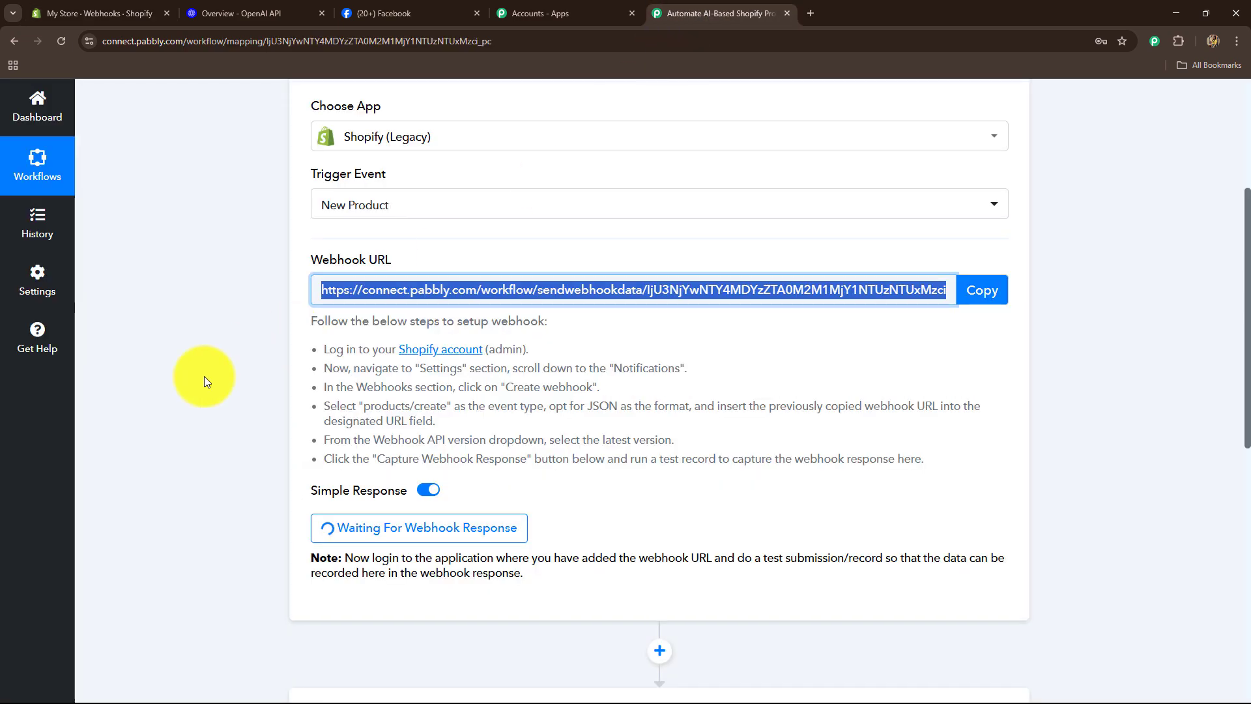
scroll(187, 391, "down", 2)
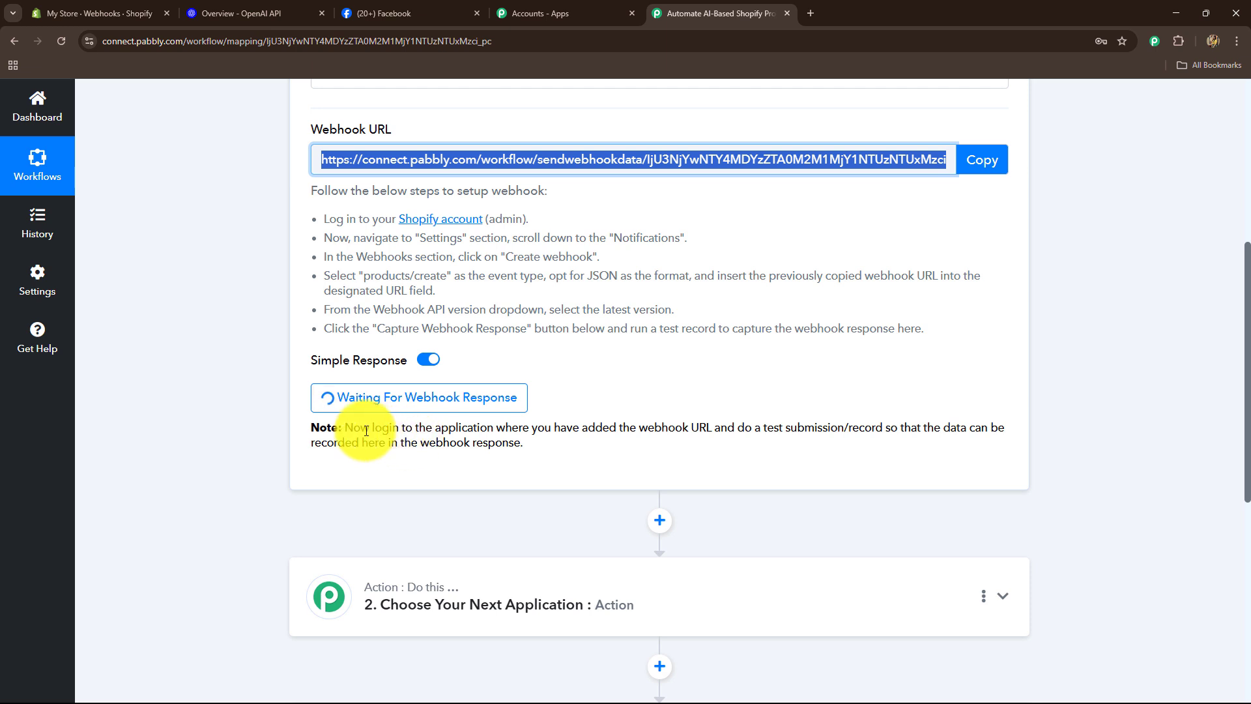
left_click_drag(370, 428, 575, 450)
left_click(561, 455)
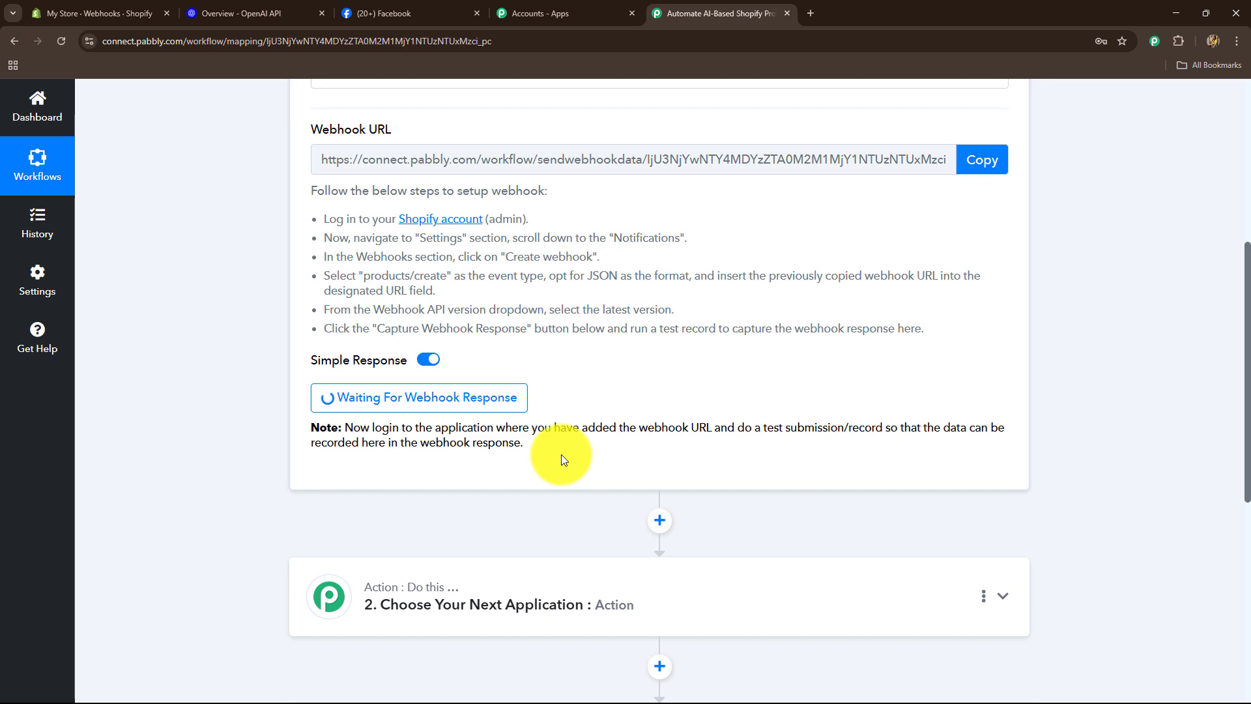
left_click_drag(706, 428, 980, 430)
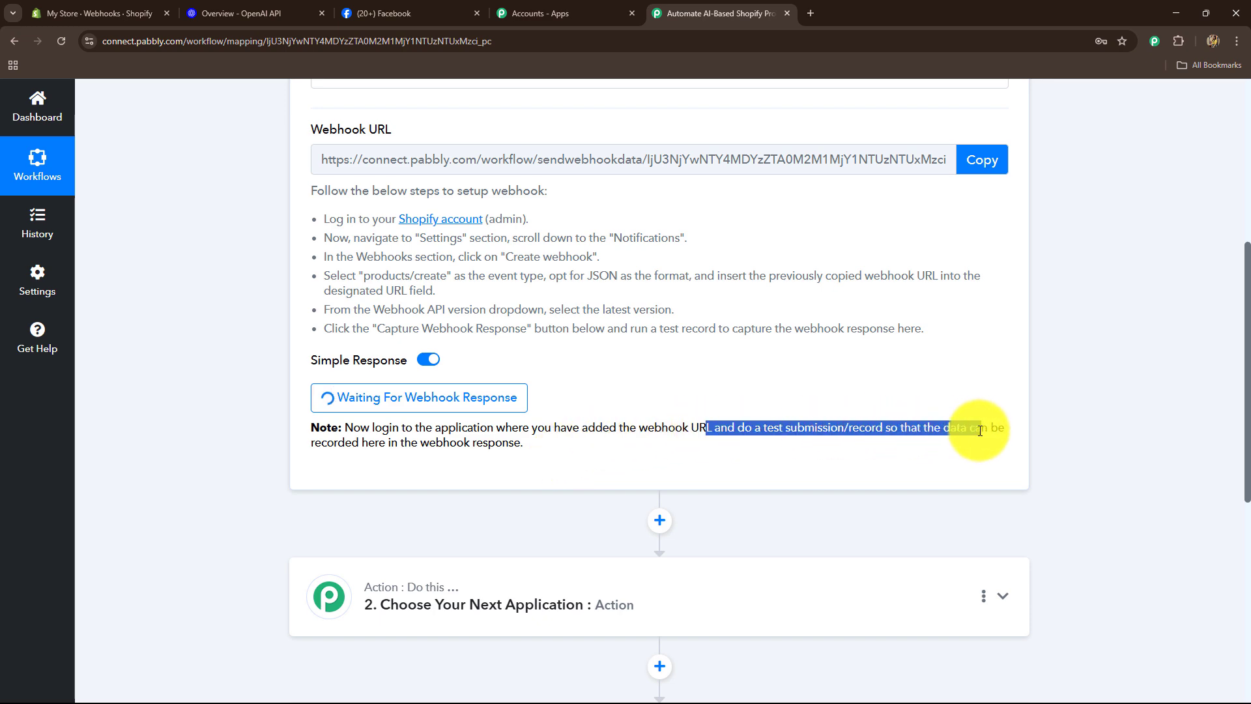
scroll(353, 251, "up", 2)
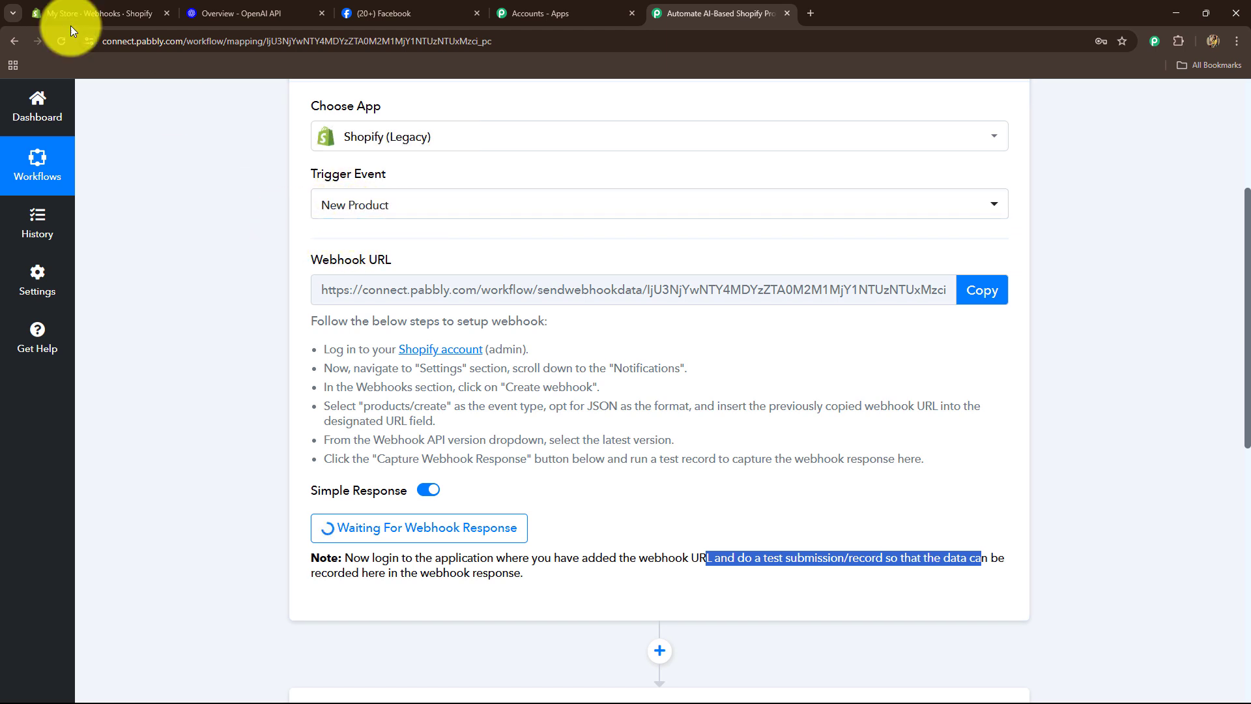
Switch to the Shopify store, leave the webhook settings for the product list and start adding a new product
left_click(86, 12)
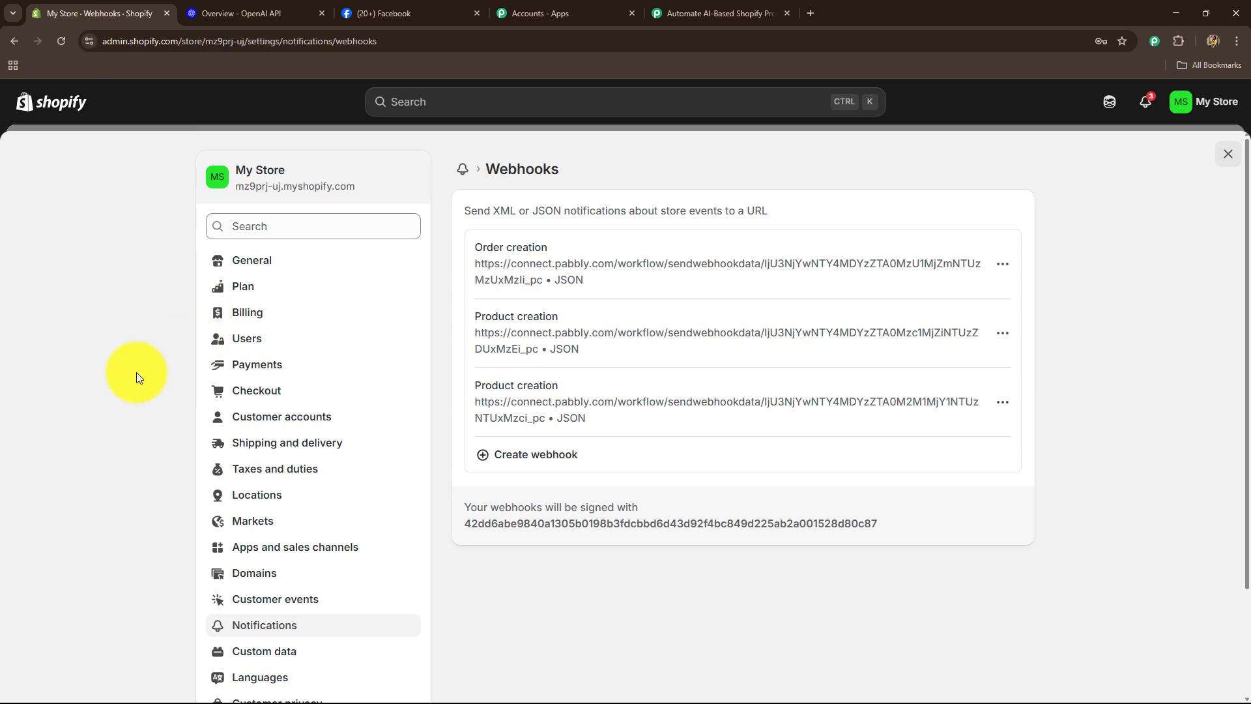
left_click(716, 13)
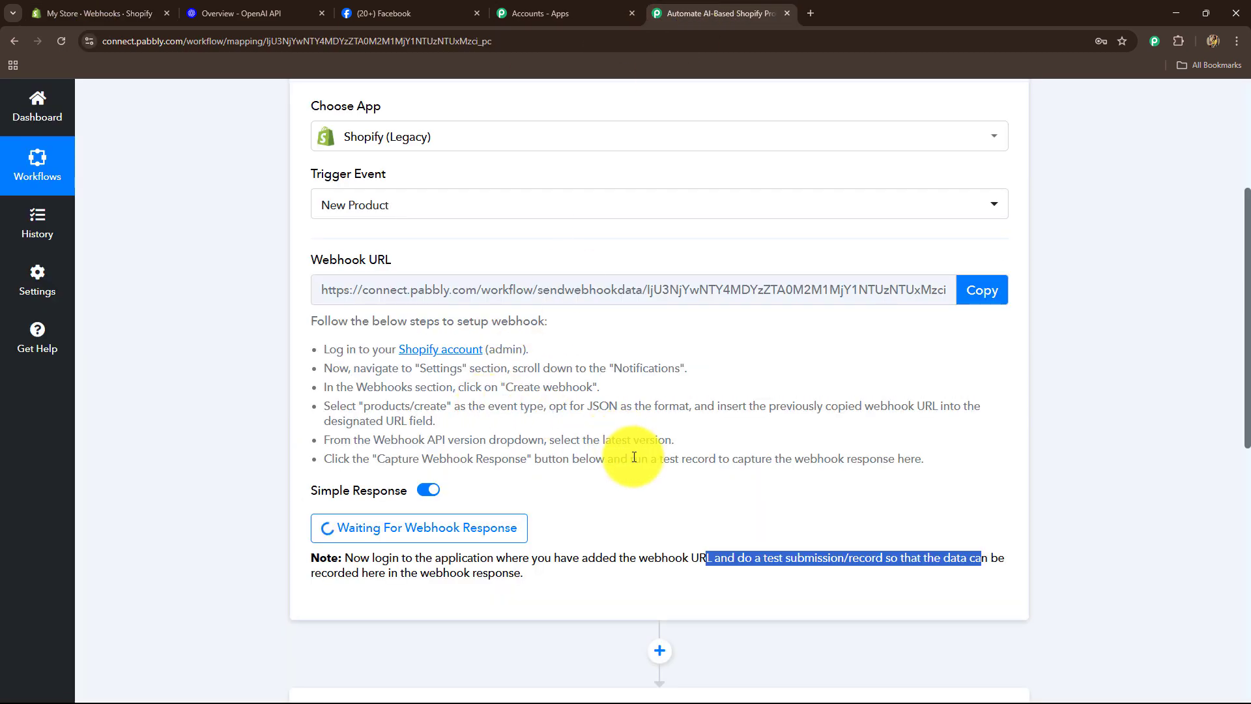
left_click(129, 8)
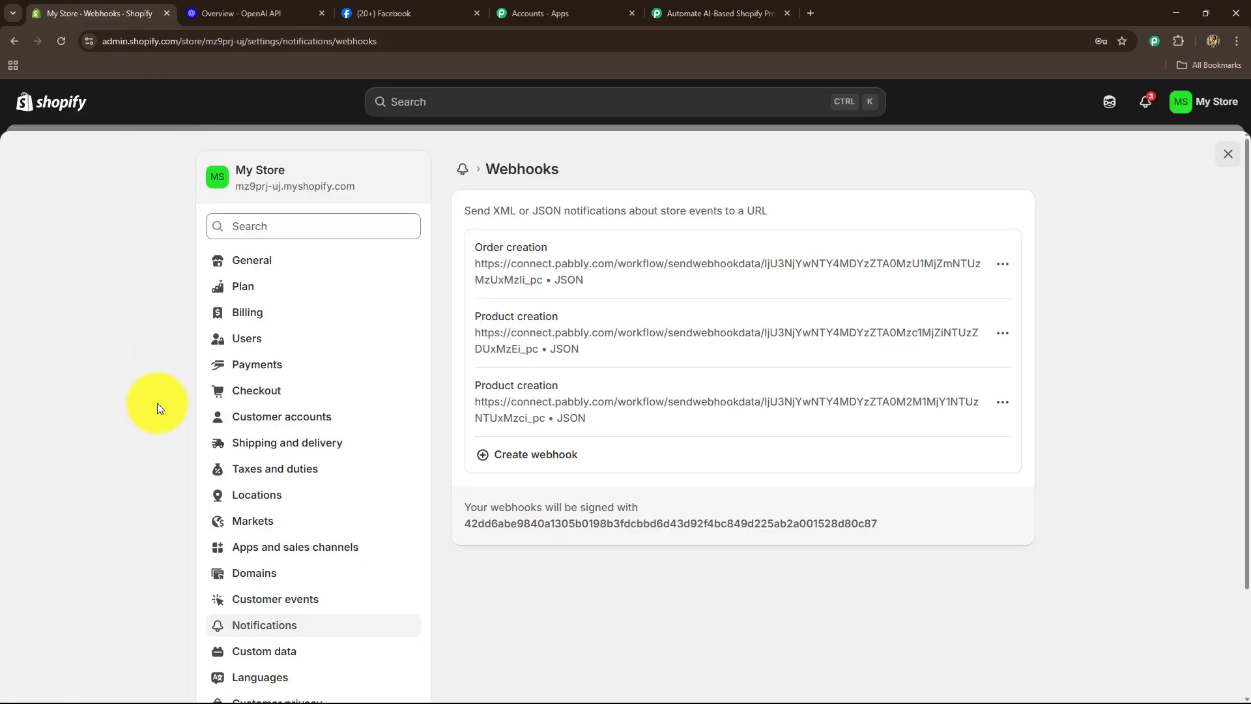
scroll(157, 402, "down", 2)
left_click(14, 39)
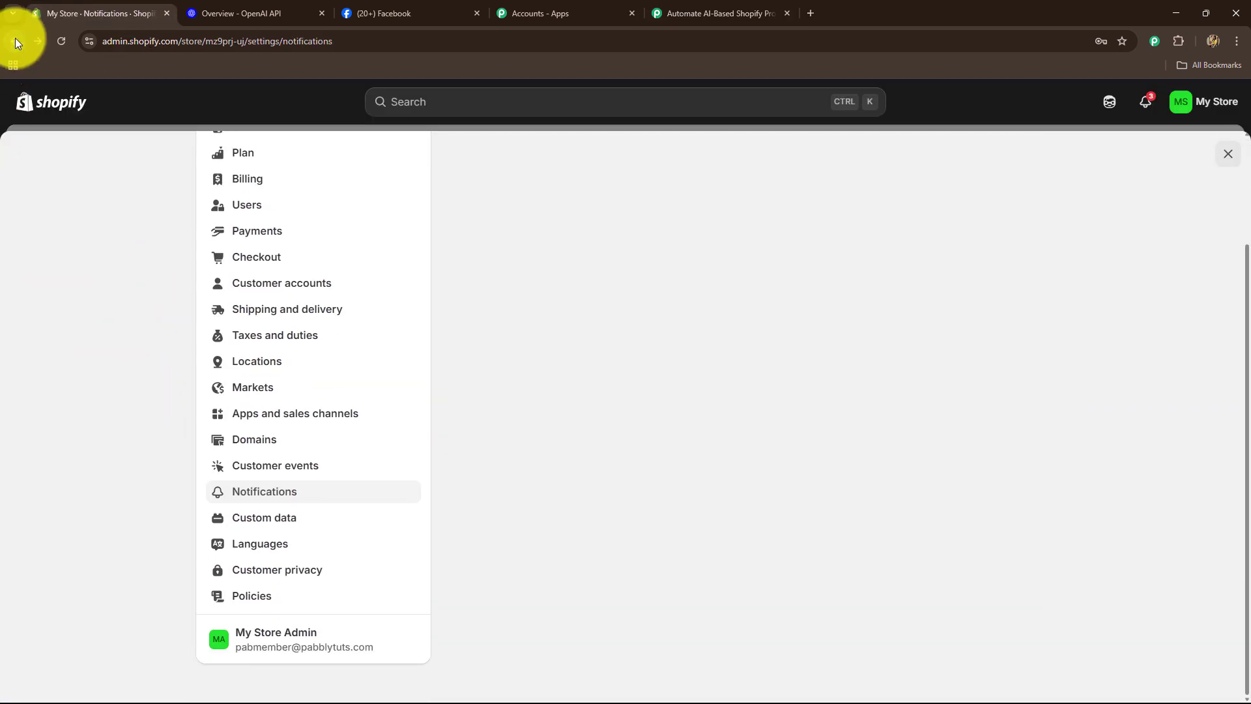
left_click(15, 41)
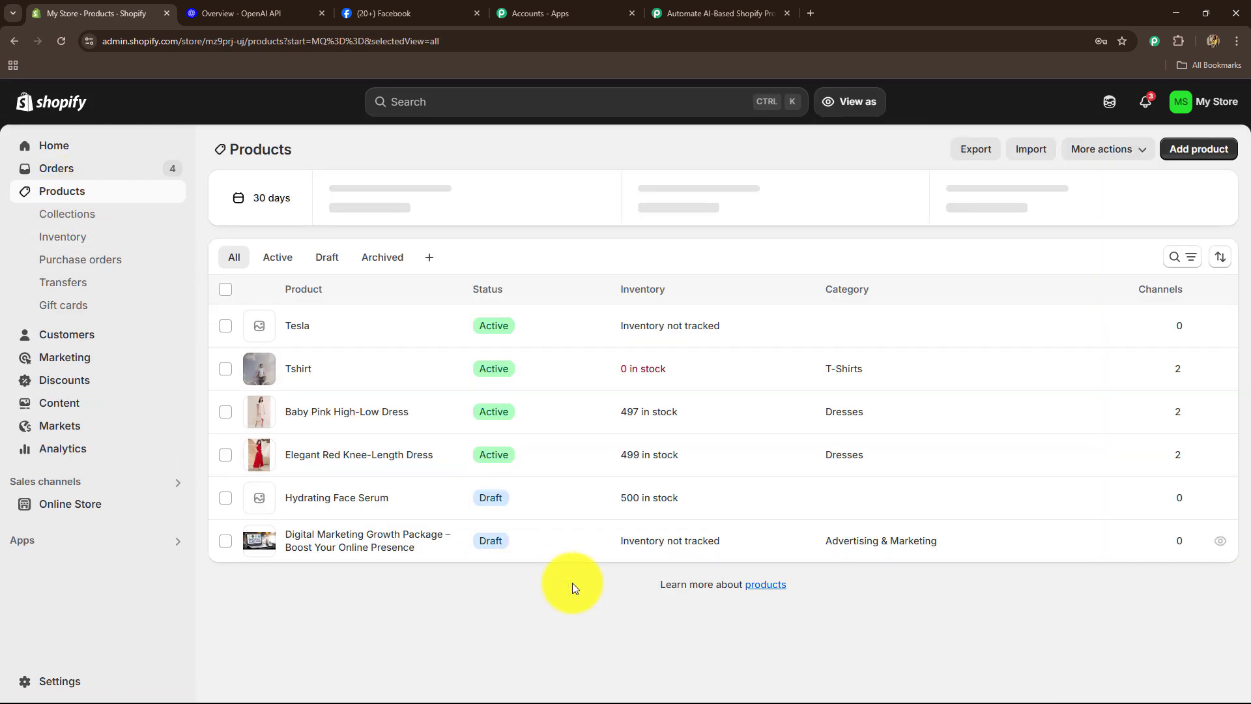
left_click(1193, 156)
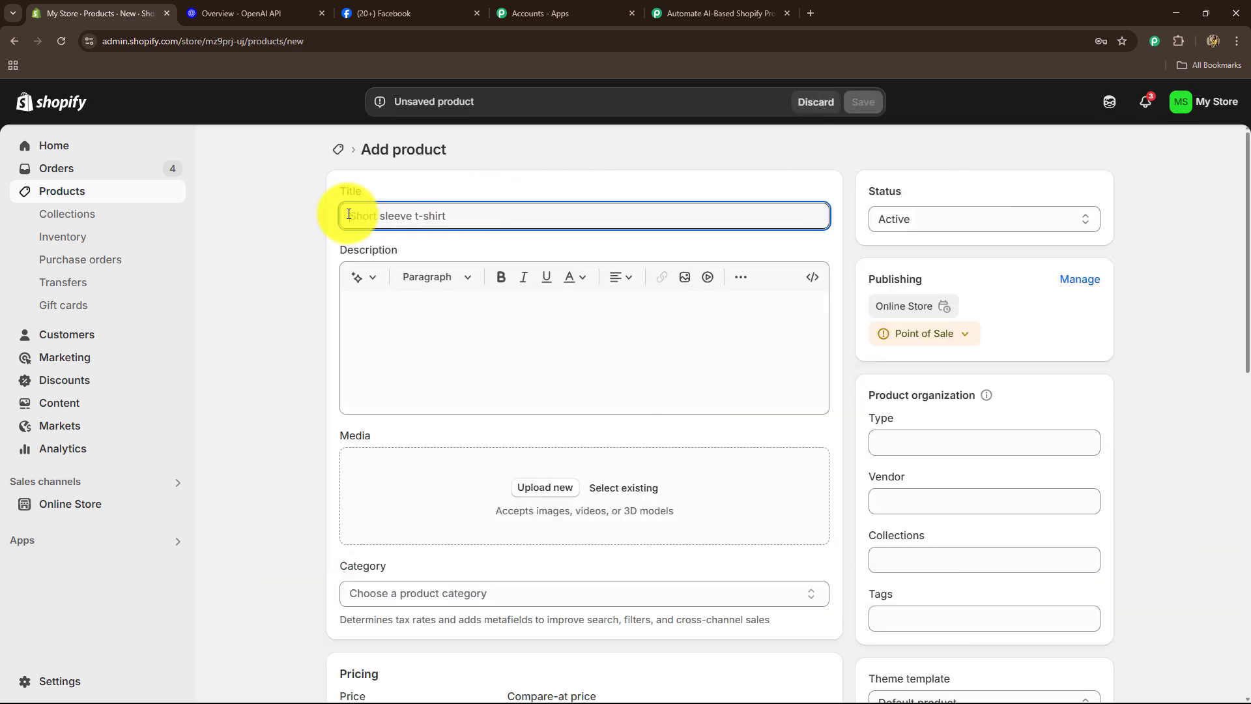
Title the product "SummerBloom Floral Maxi Dress" and describe it as a breezy, elegant floral maxi dress with lightweight fabric, V-neck and adjustable waist tie
type("SummerBloom Floral Maxi Dress")
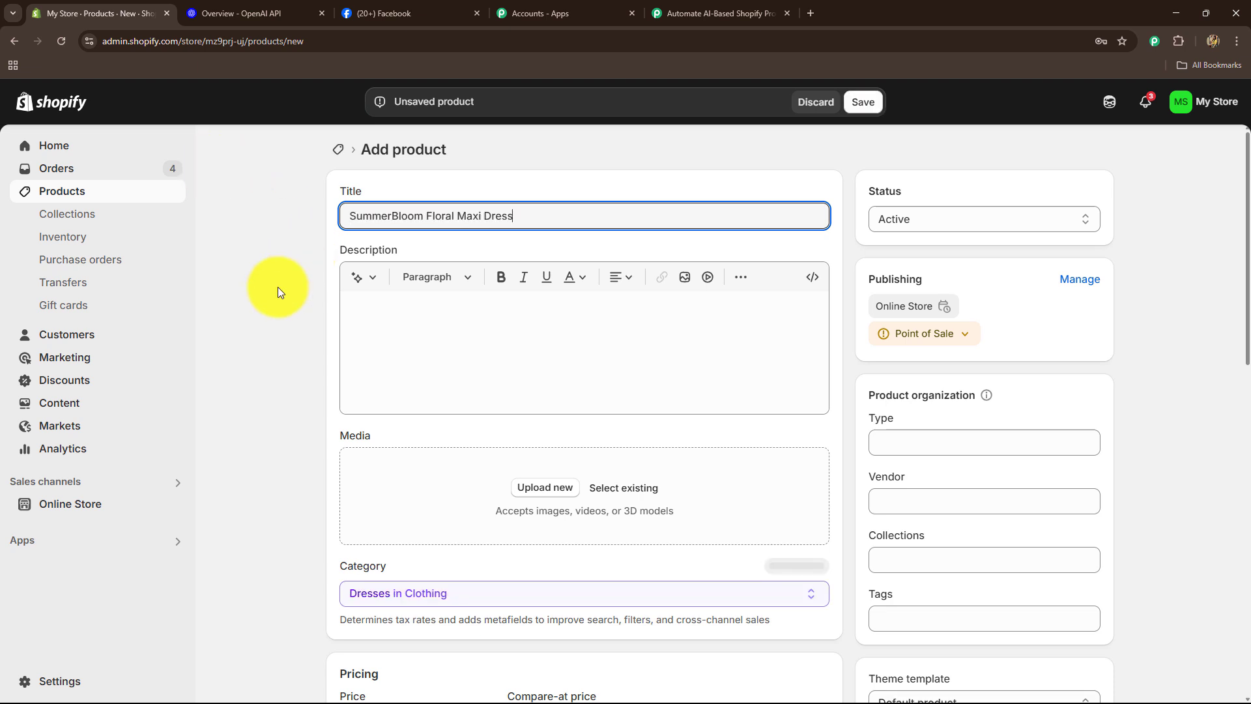
left_click(388, 315)
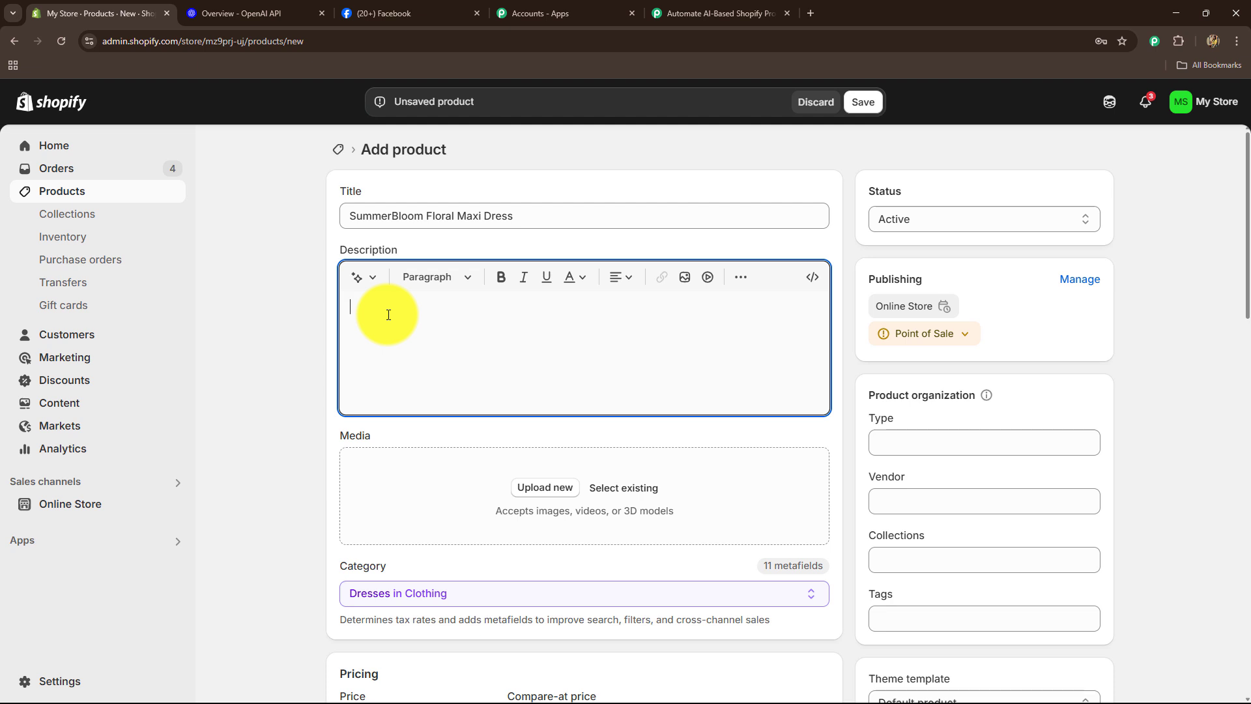
type("A breezy, elegant floral maxi dress perfect for summer outings. Features a lightweight fabric, flattering V-neck, and adjustable waist tie.")
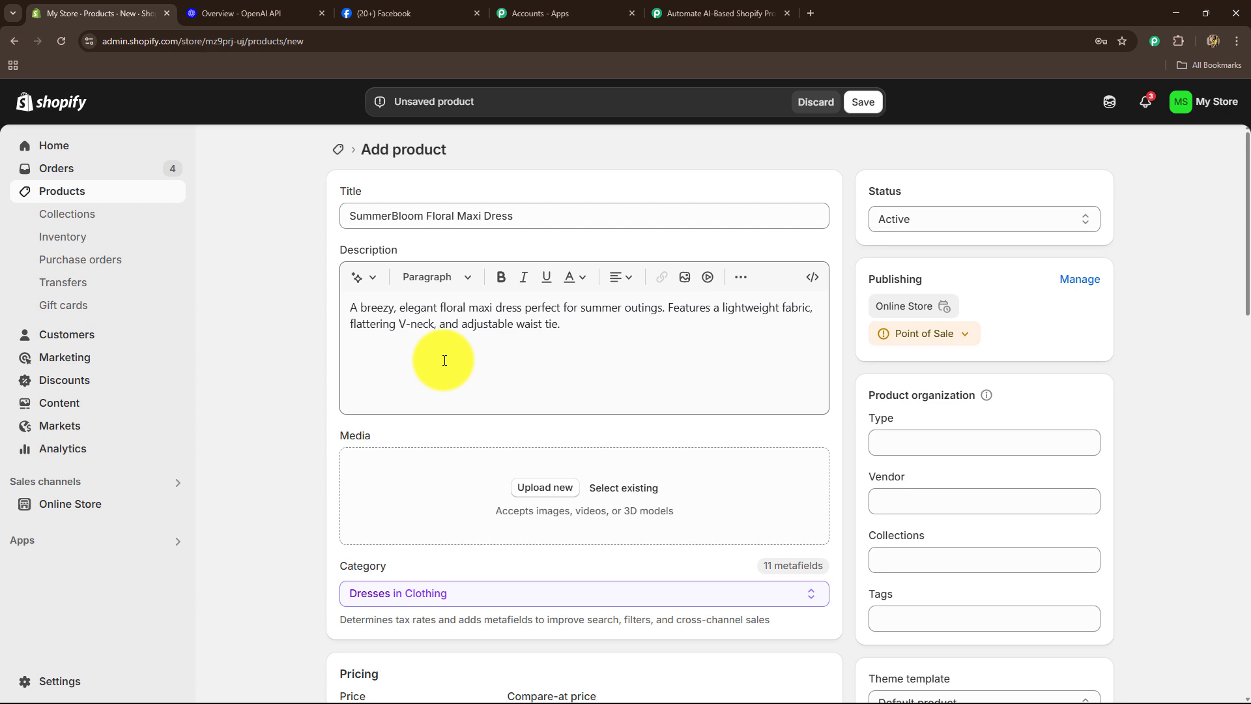
Set the product's price to ₹1,000 and its compare-at price to ₹1,200
scroll(273, 490, "down", 6)
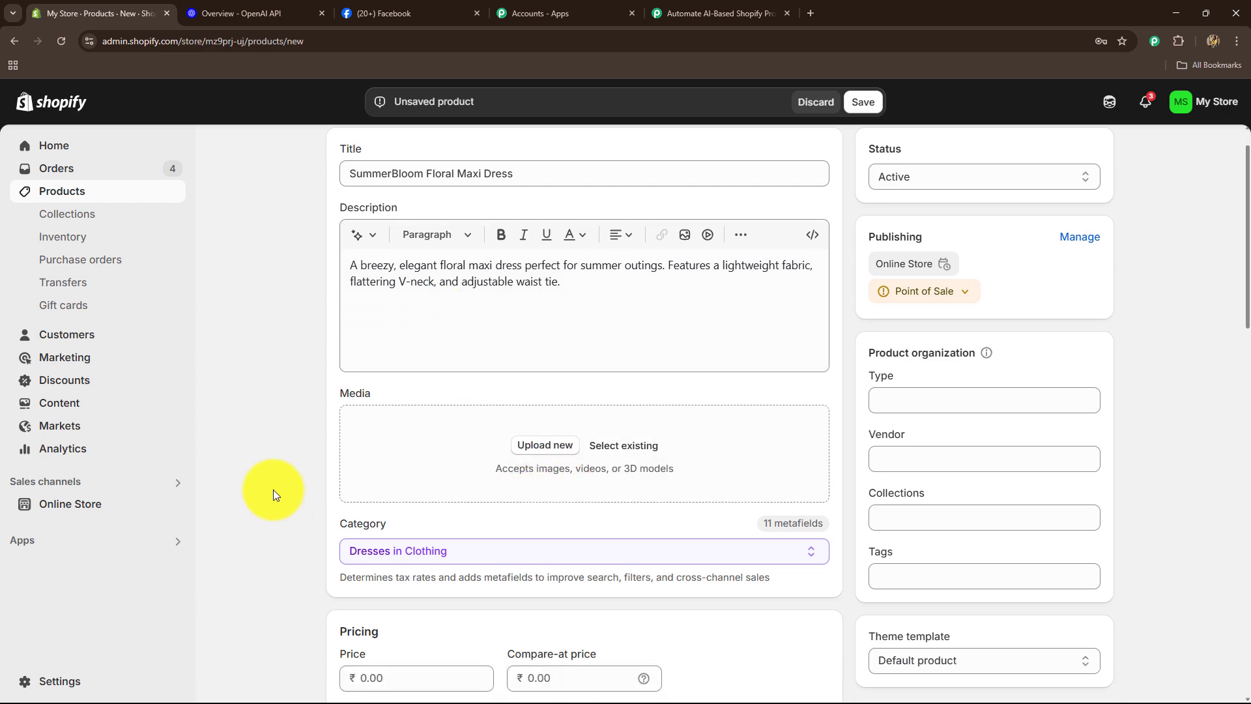
left_click(408, 333)
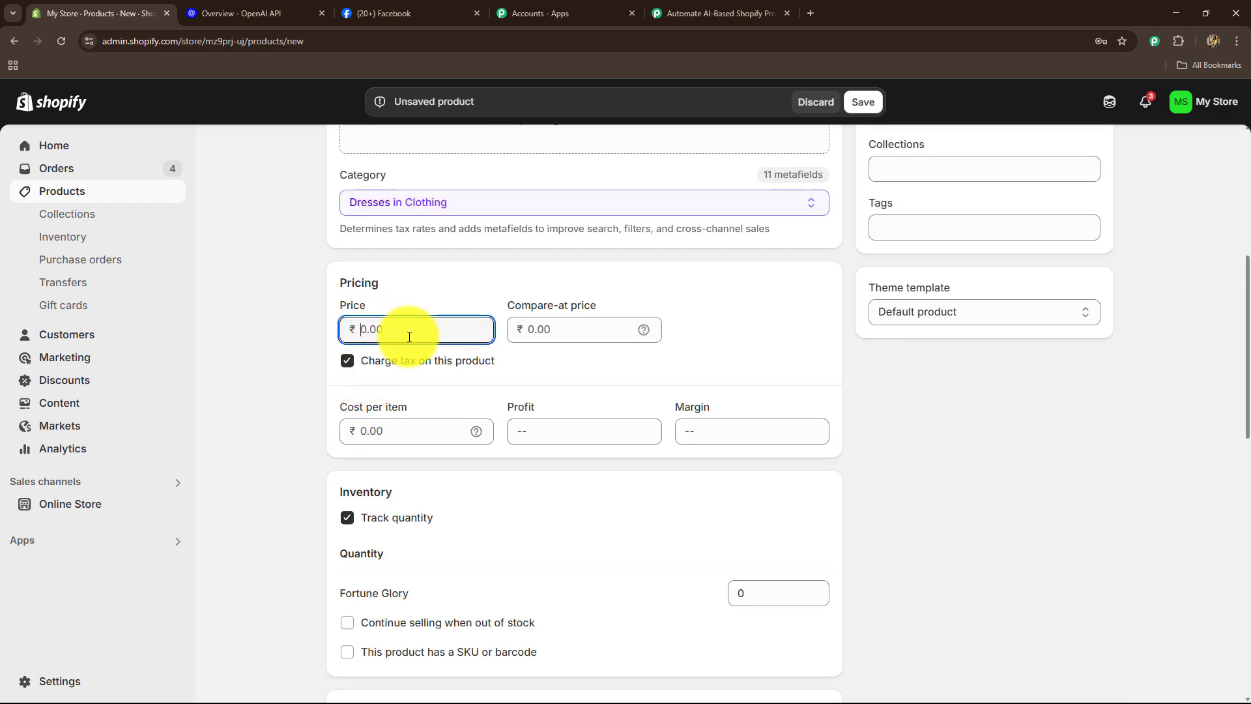
type("1000")
key("Tab")
type("1200")
left_click(250, 399)
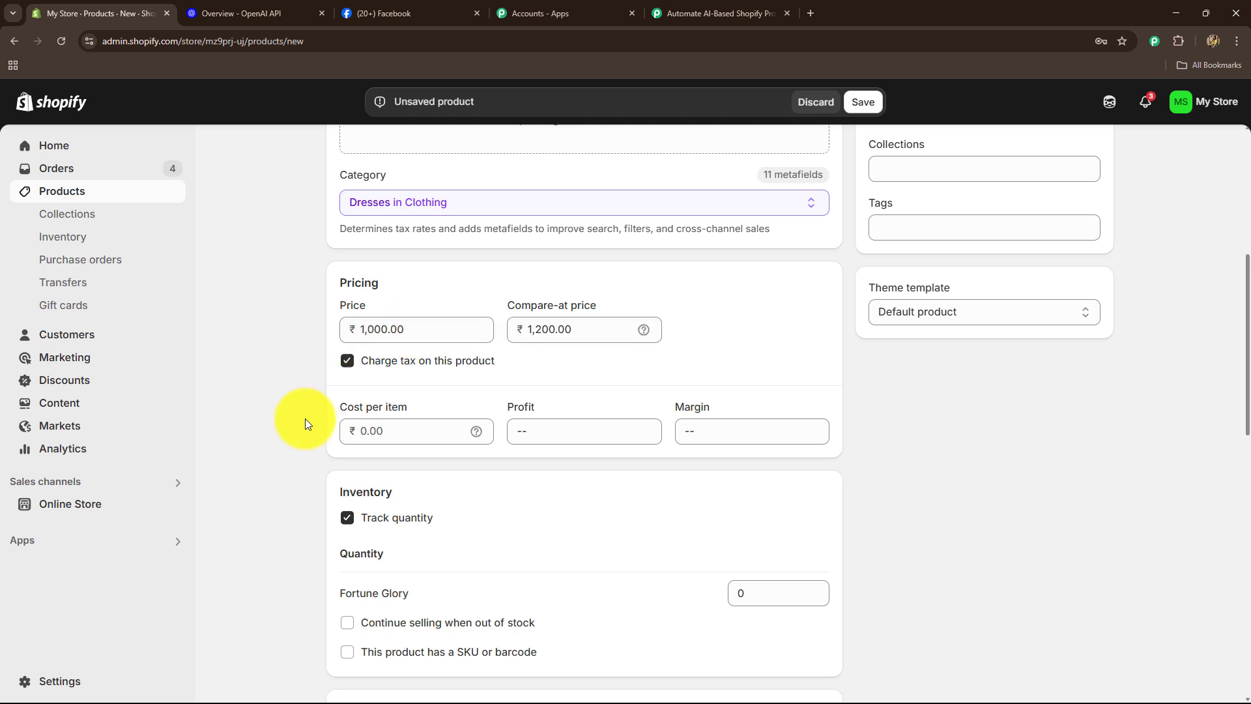
In the category metafields, set the color to Pink, Red, Black and Green and the fabric to Cotton
scroll(291, 420, "down", 1)
scroll(290, 420, "down", 1)
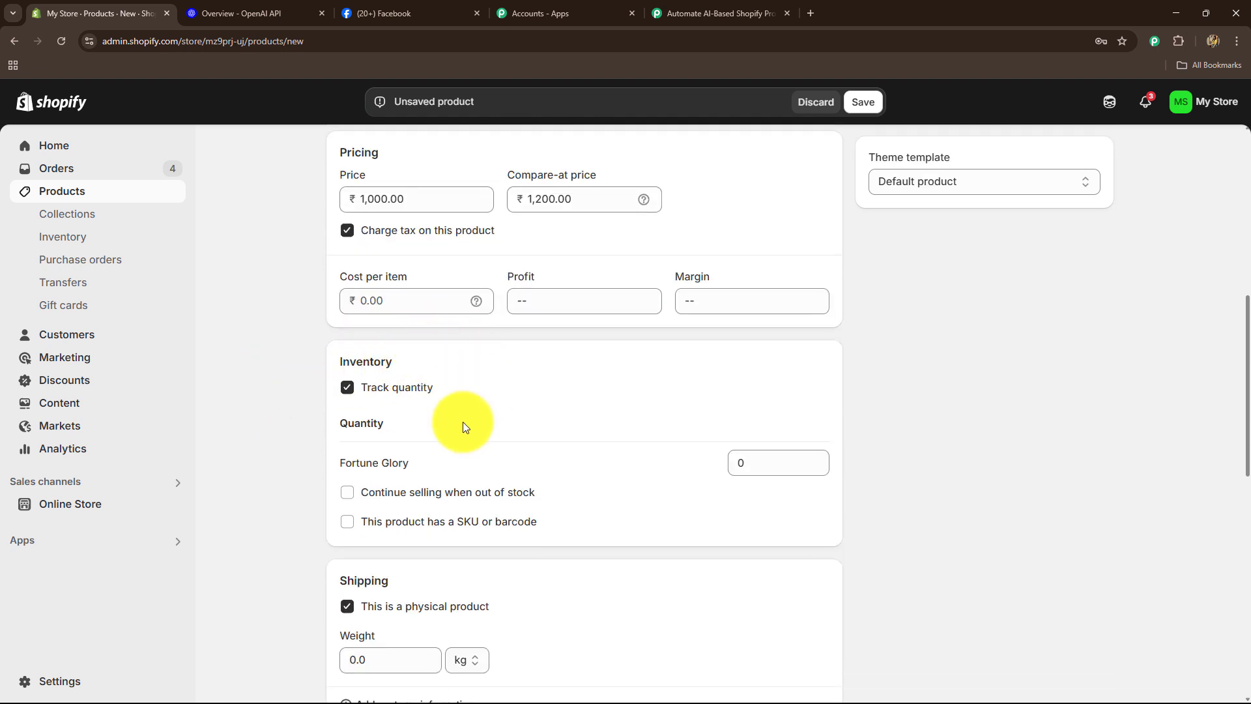
scroll(465, 427, "down", 8)
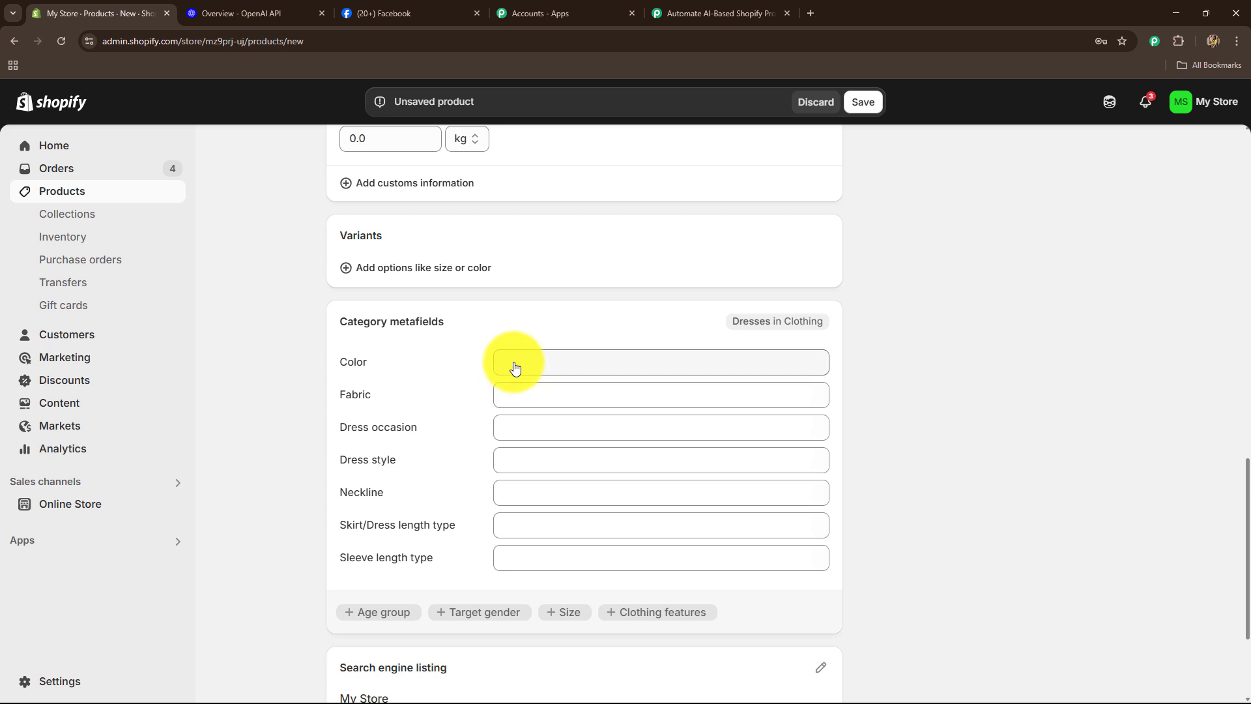
left_click(515, 366)
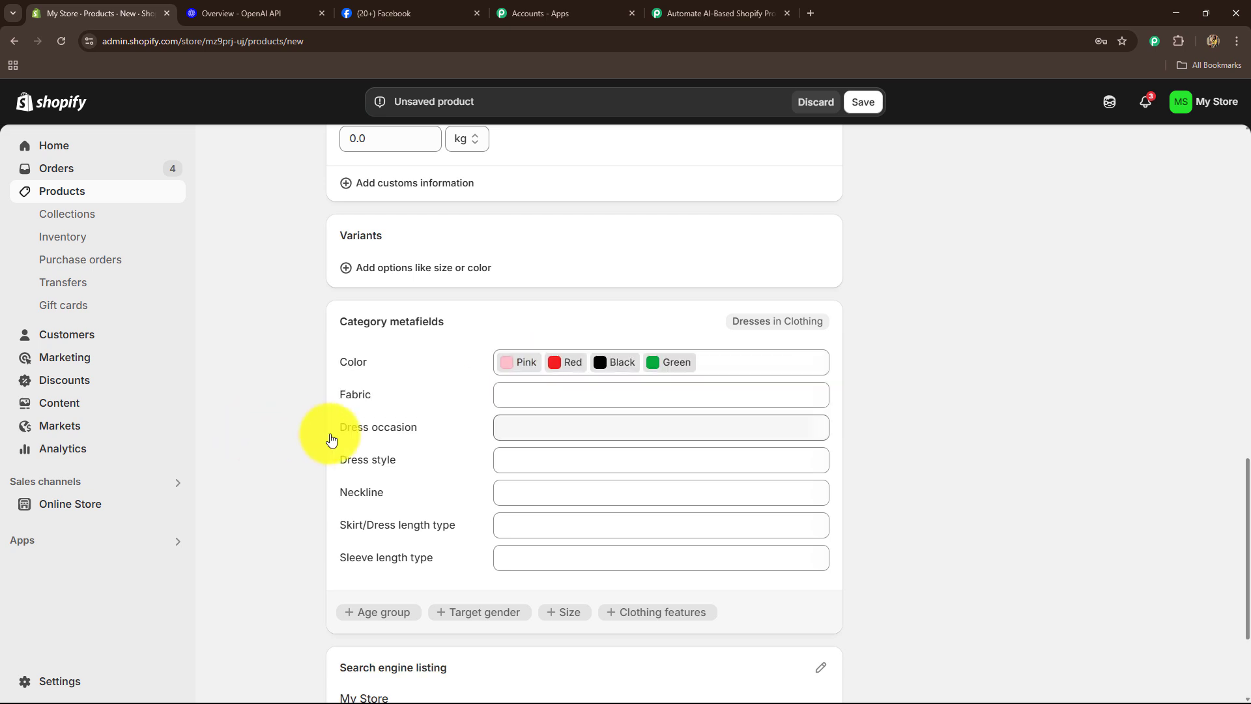
scroll(330, 436, "down", 2)
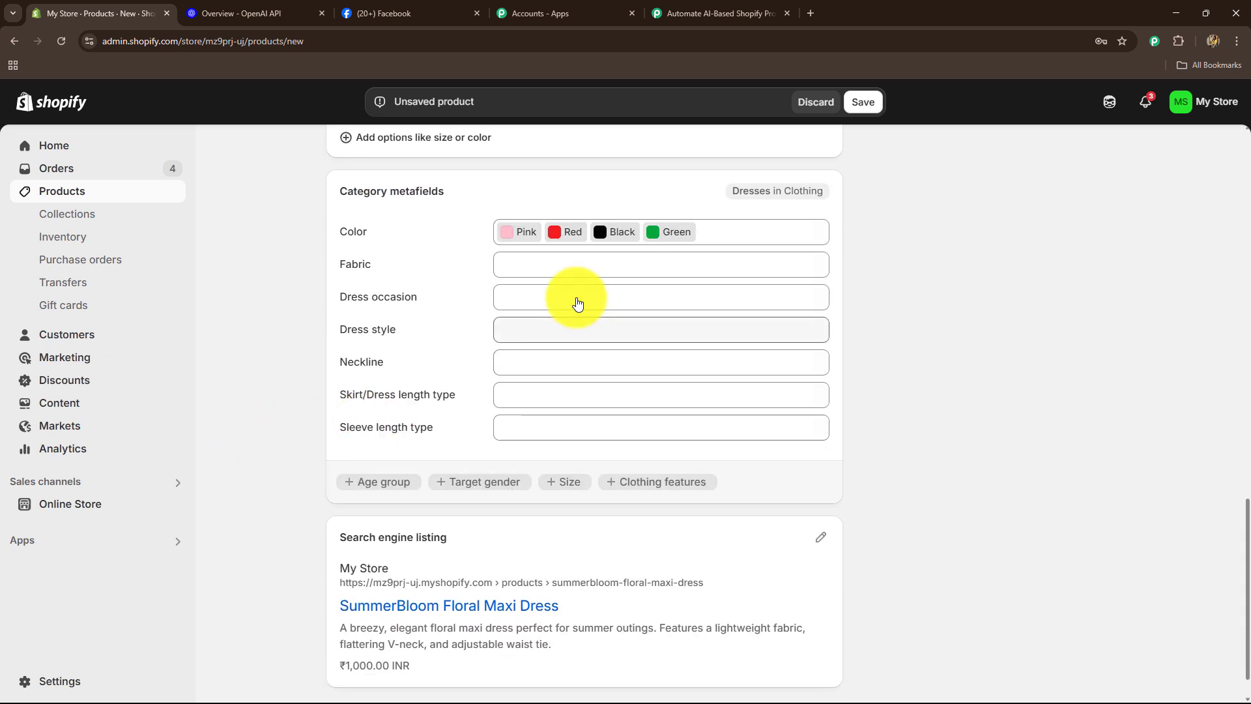
left_click(561, 264)
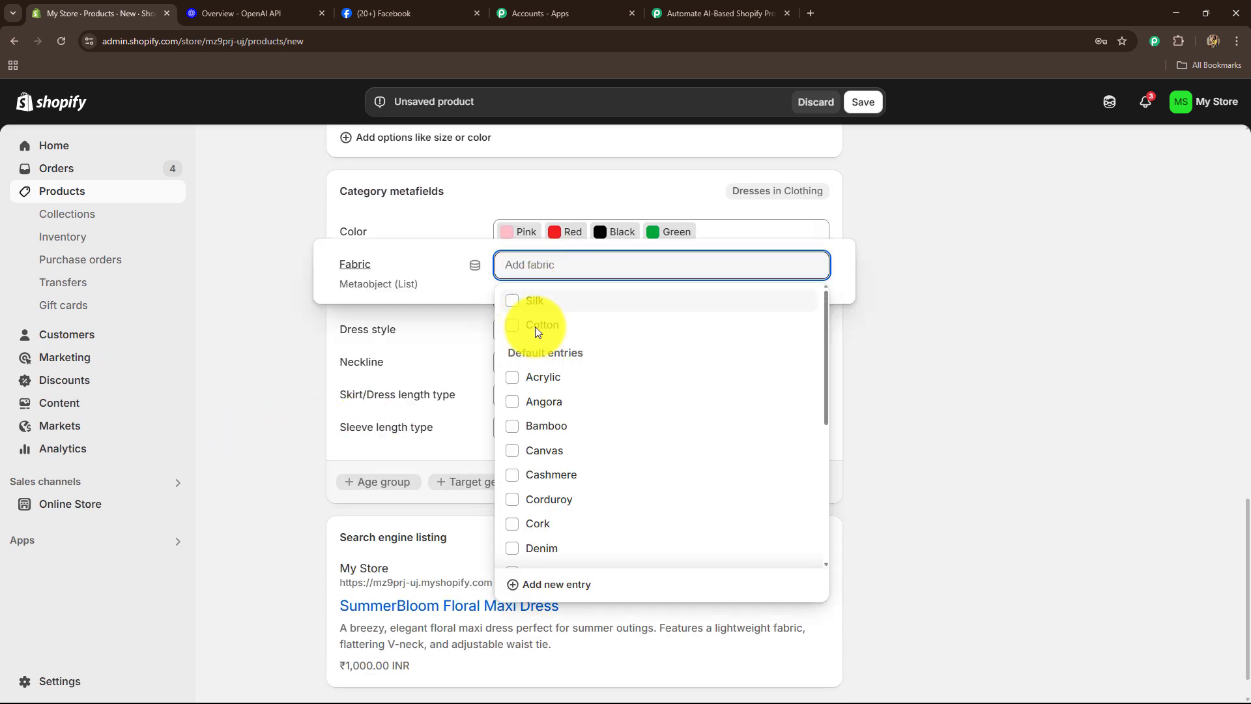
left_click(538, 325)
left_click(225, 326)
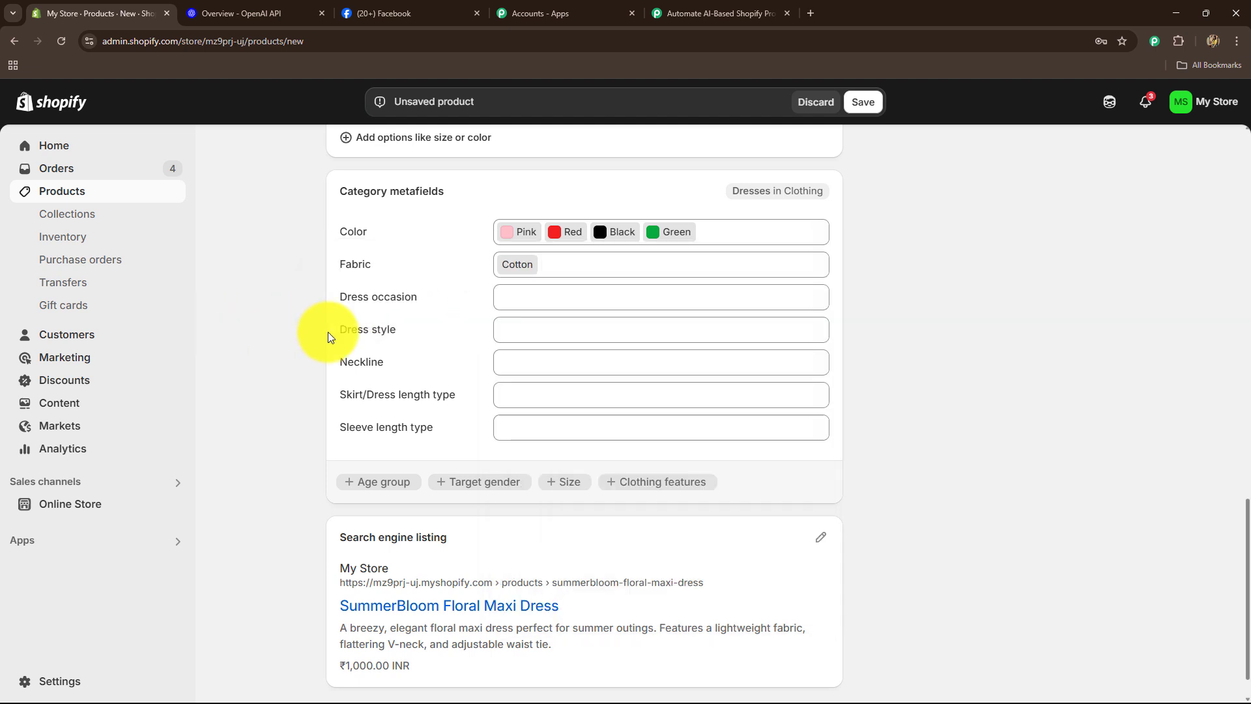
Set the dress occasion metafield to Birthday, Party and Casual
left_click(516, 304)
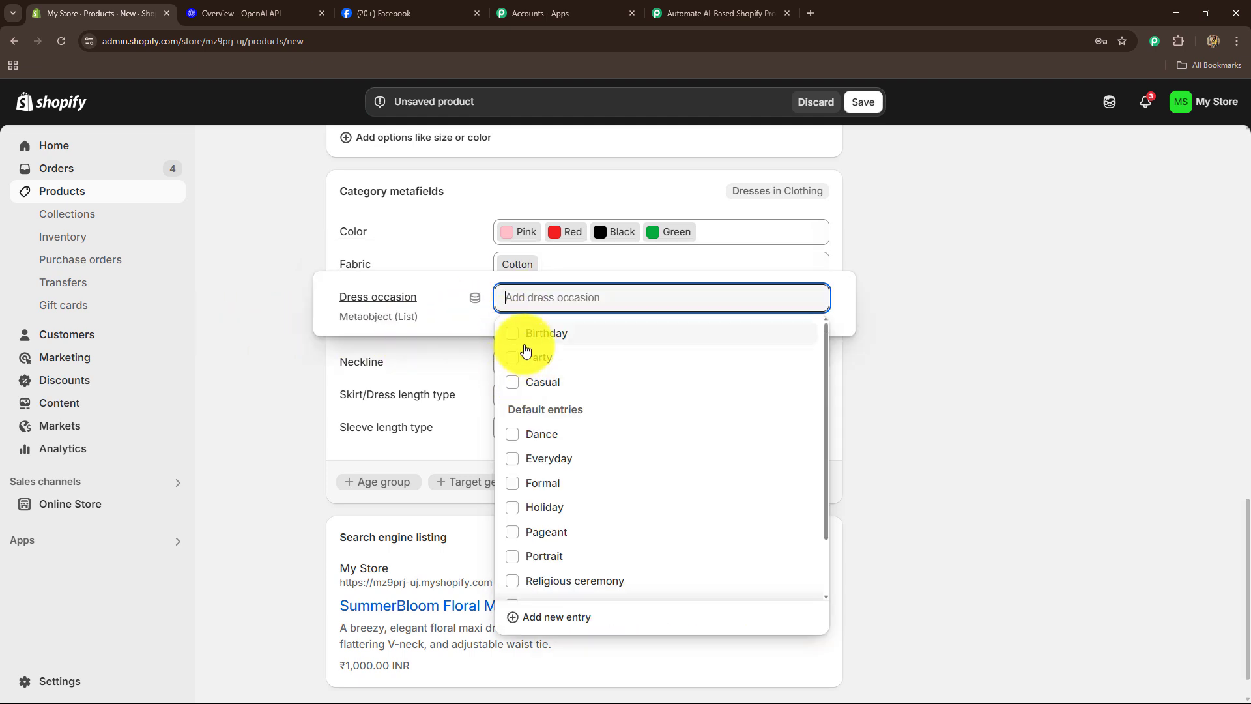
left_click(514, 332)
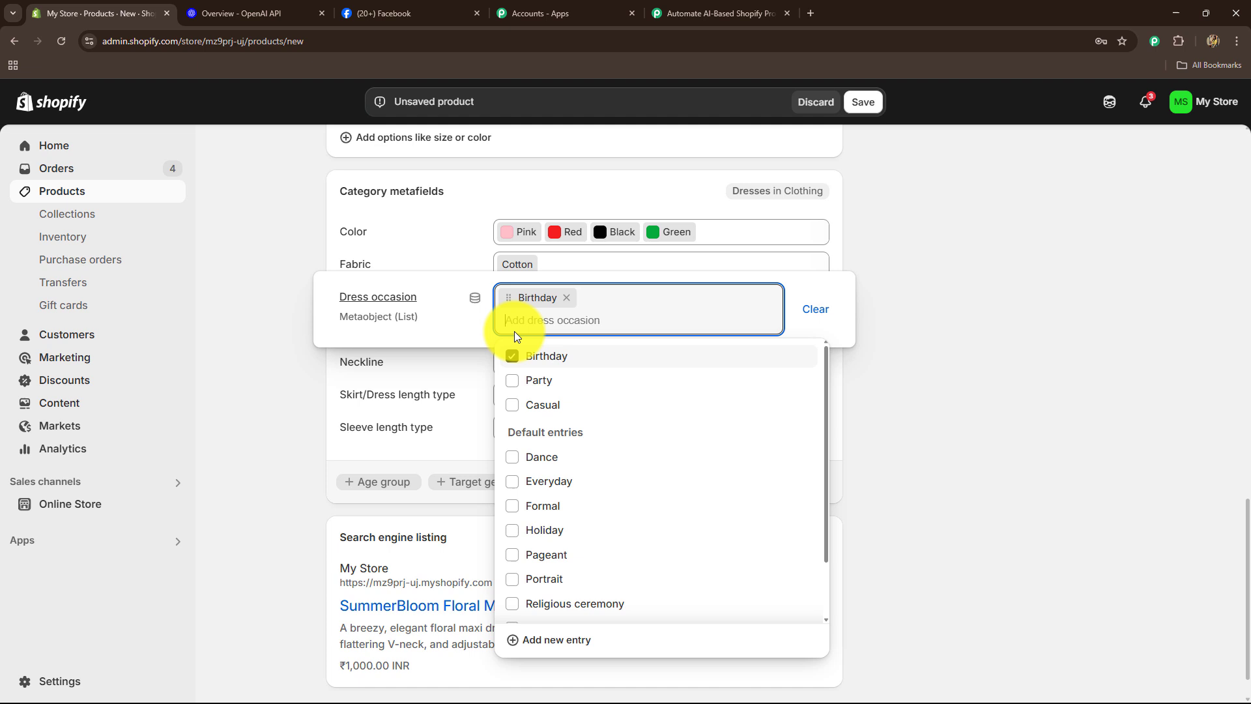
left_click(512, 381)
left_click(512, 405)
left_click(267, 418)
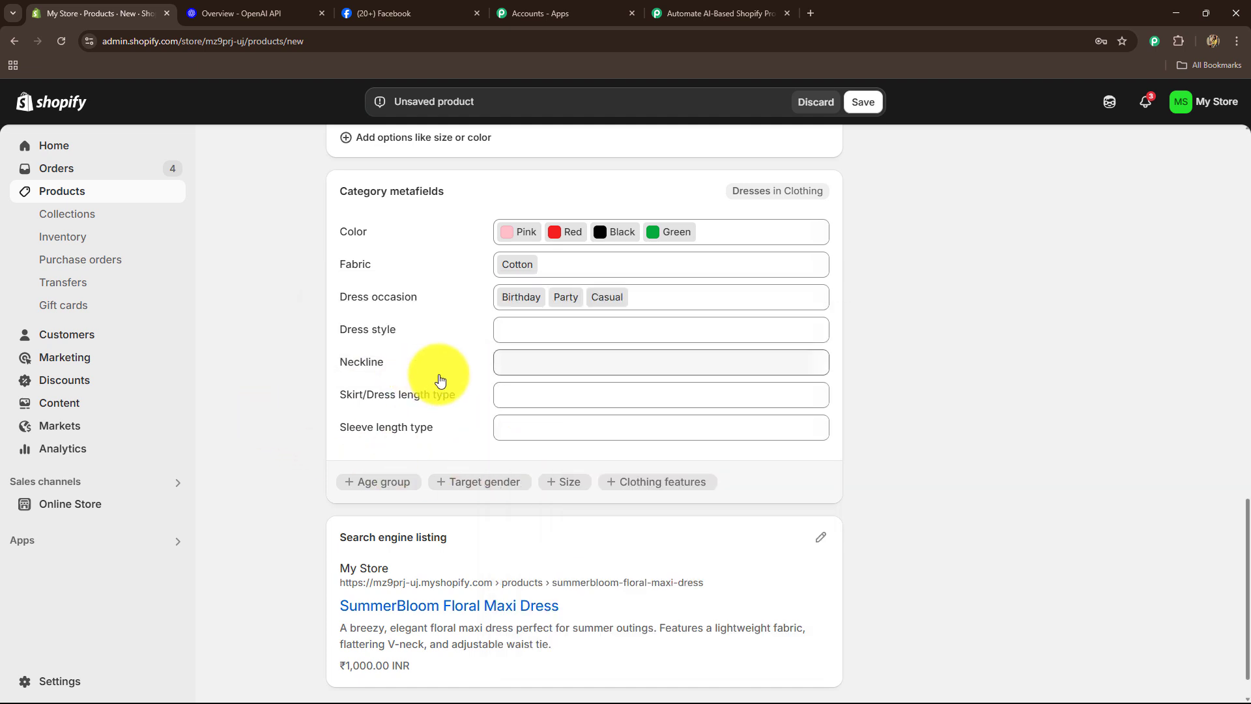
Set the dress style metafield to Babydoll and the neckline to V-neck
scroll(440, 379, "down", 1)
left_click(569, 282)
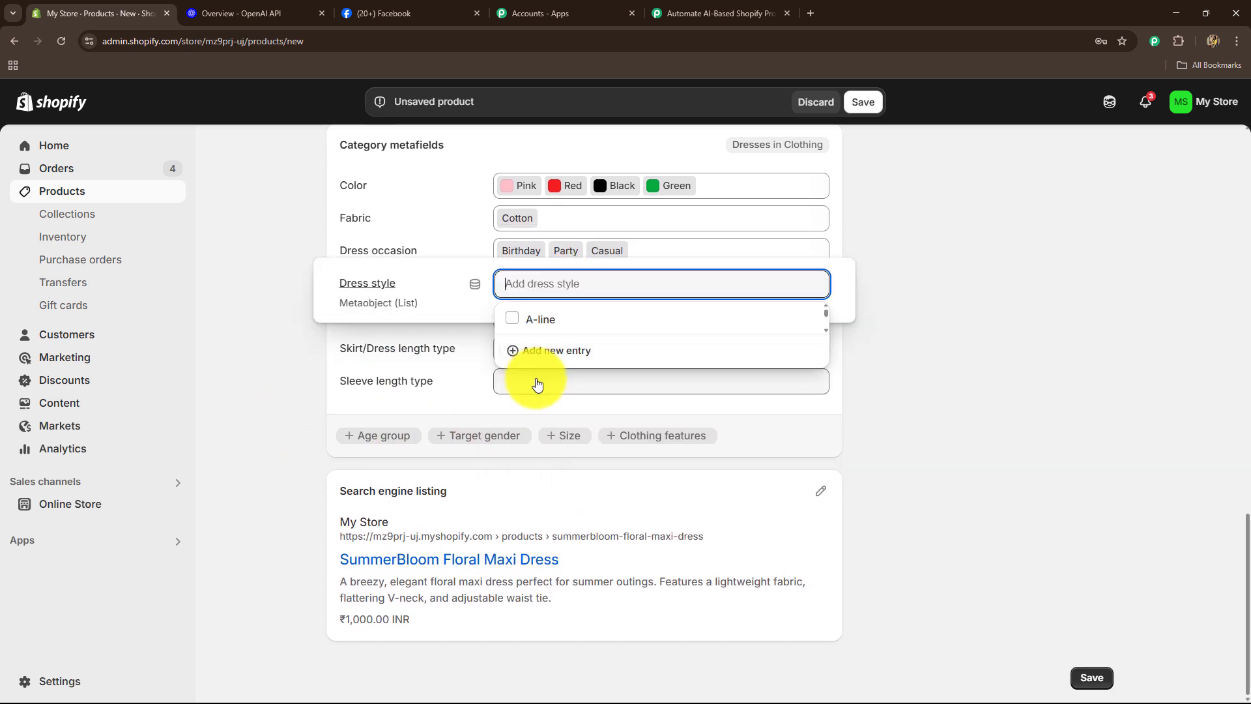
left_click(521, 372)
left_click(280, 294)
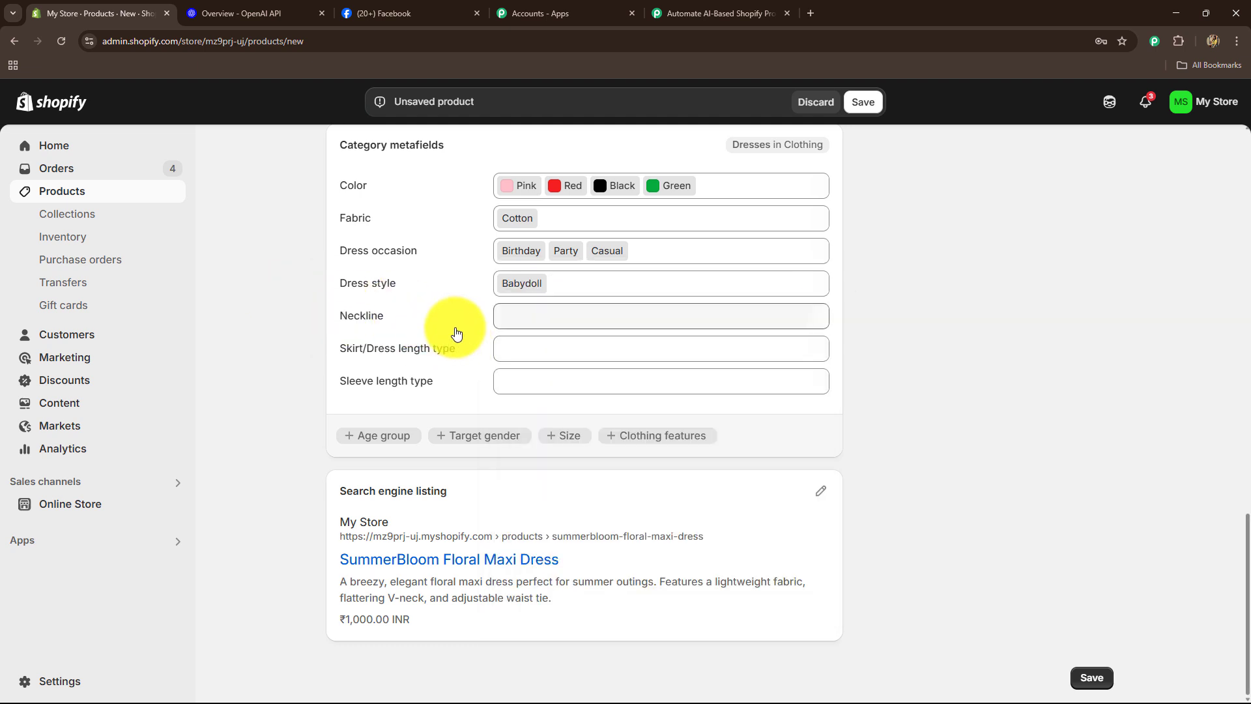
left_click(522, 323)
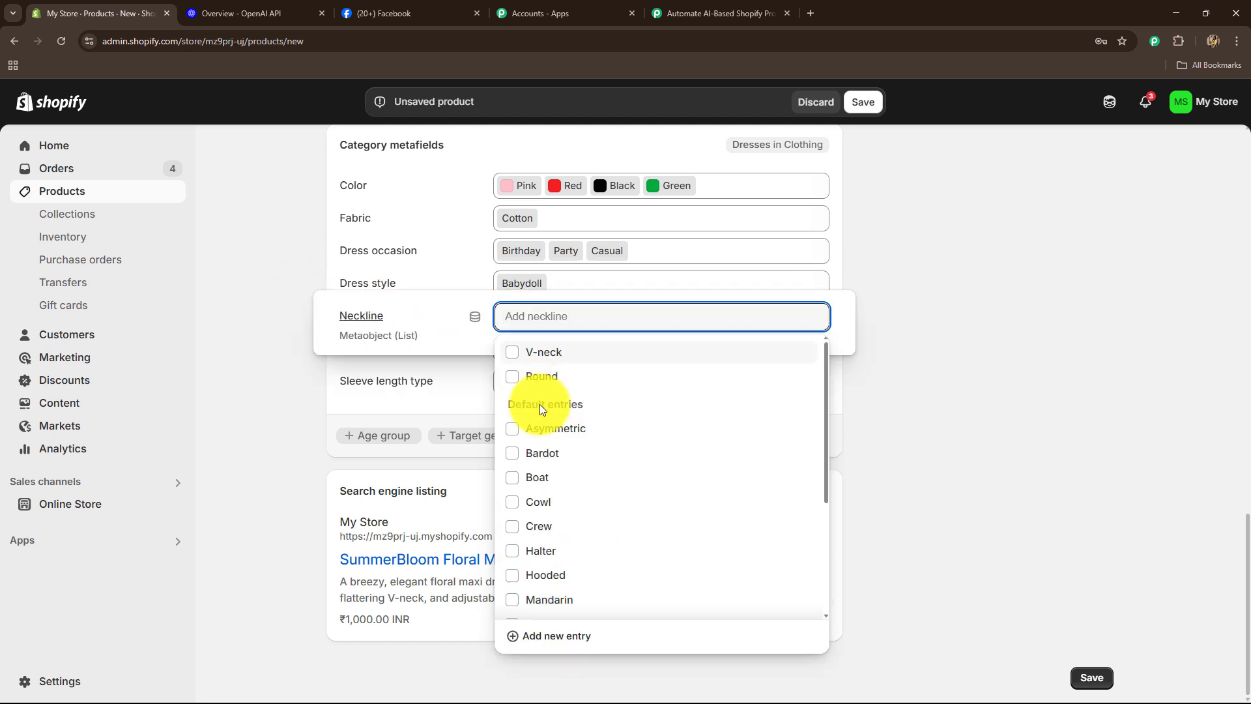
left_click(513, 351)
left_click(280, 339)
Set the skirt/dress length type metafield to Maxi and the sleeve length type to Short
left_click(540, 350)
left_click(521, 461)
left_click(280, 377)
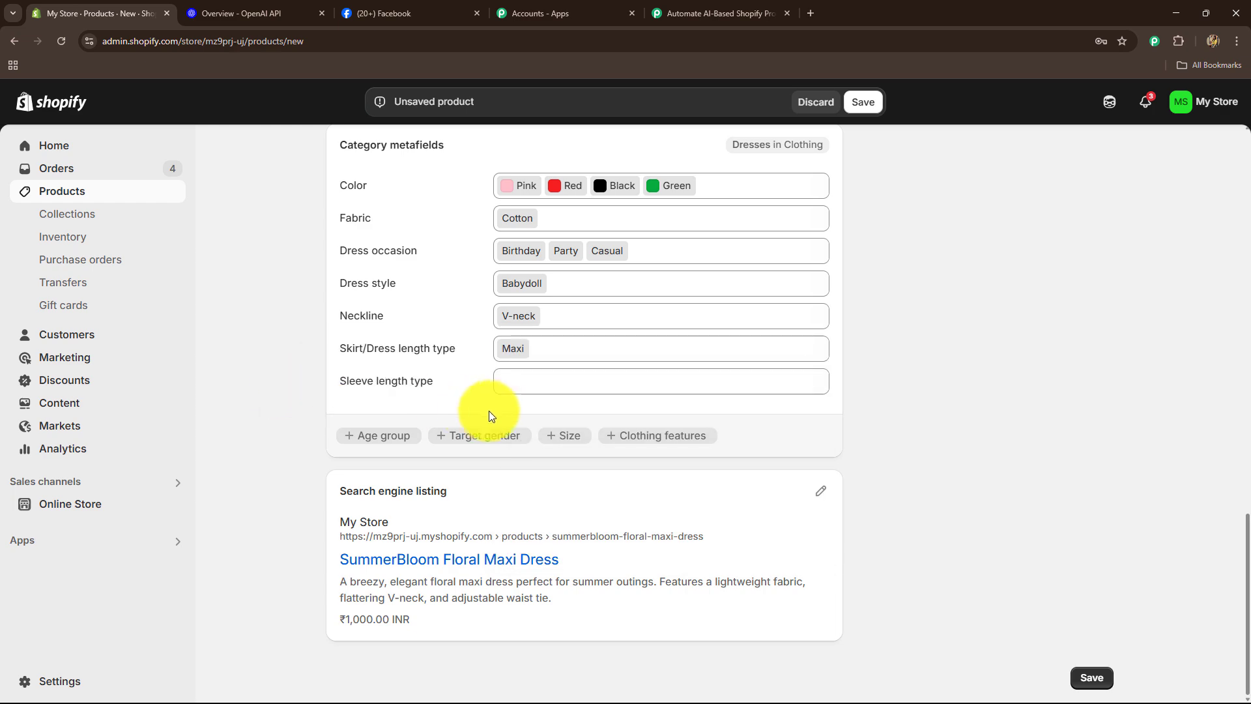
left_click(525, 385)
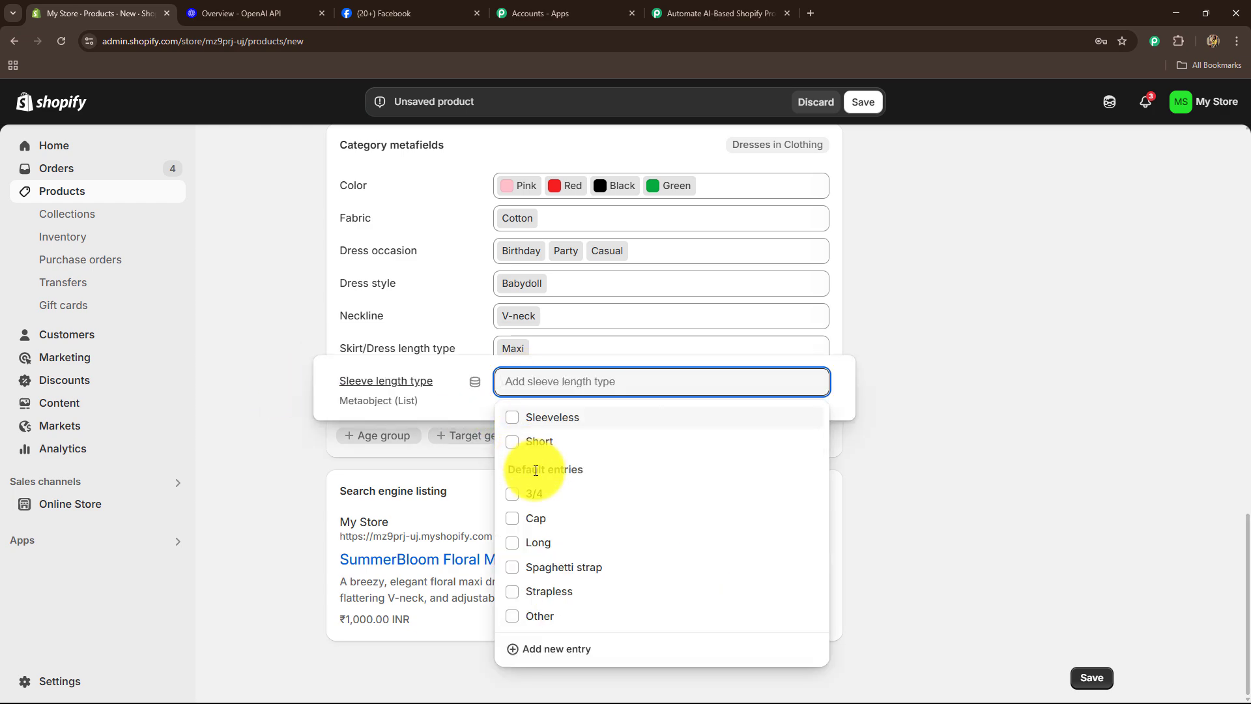
left_click(535, 443)
left_click(268, 383)
Upload the floral maxi dress image to the product's media
scroll(638, 391, "up", 6)
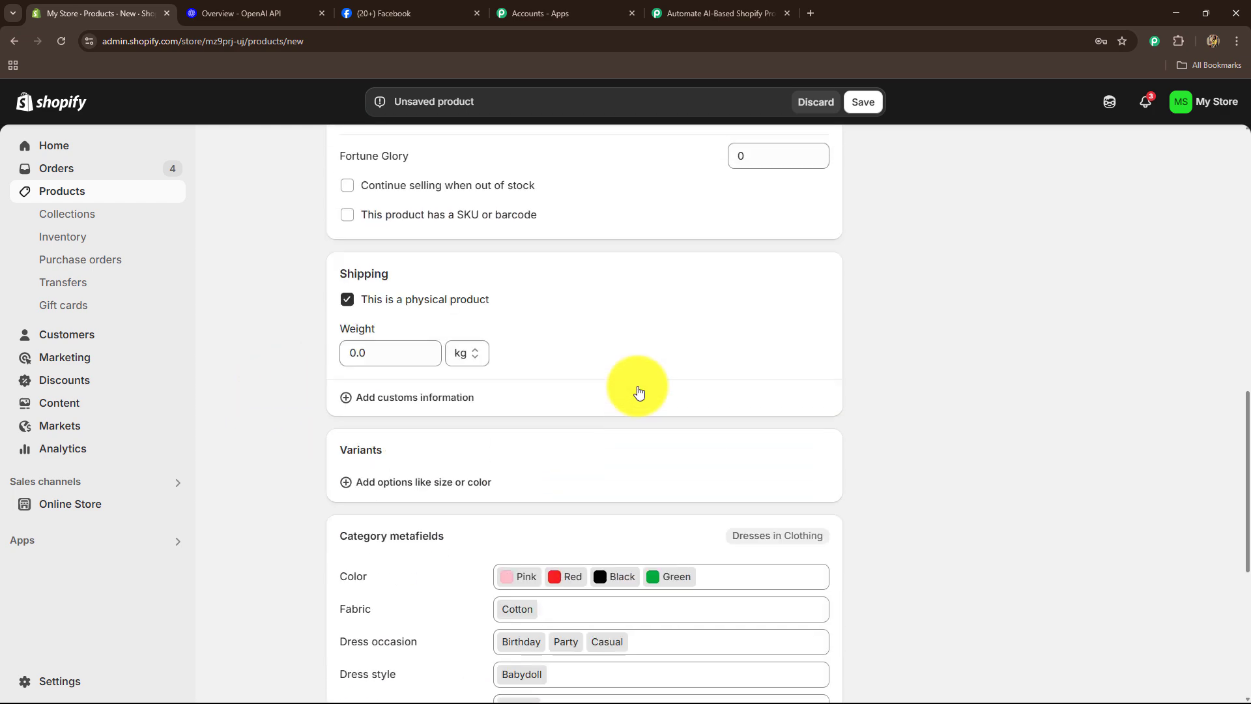
scroll(638, 391, "up", 11)
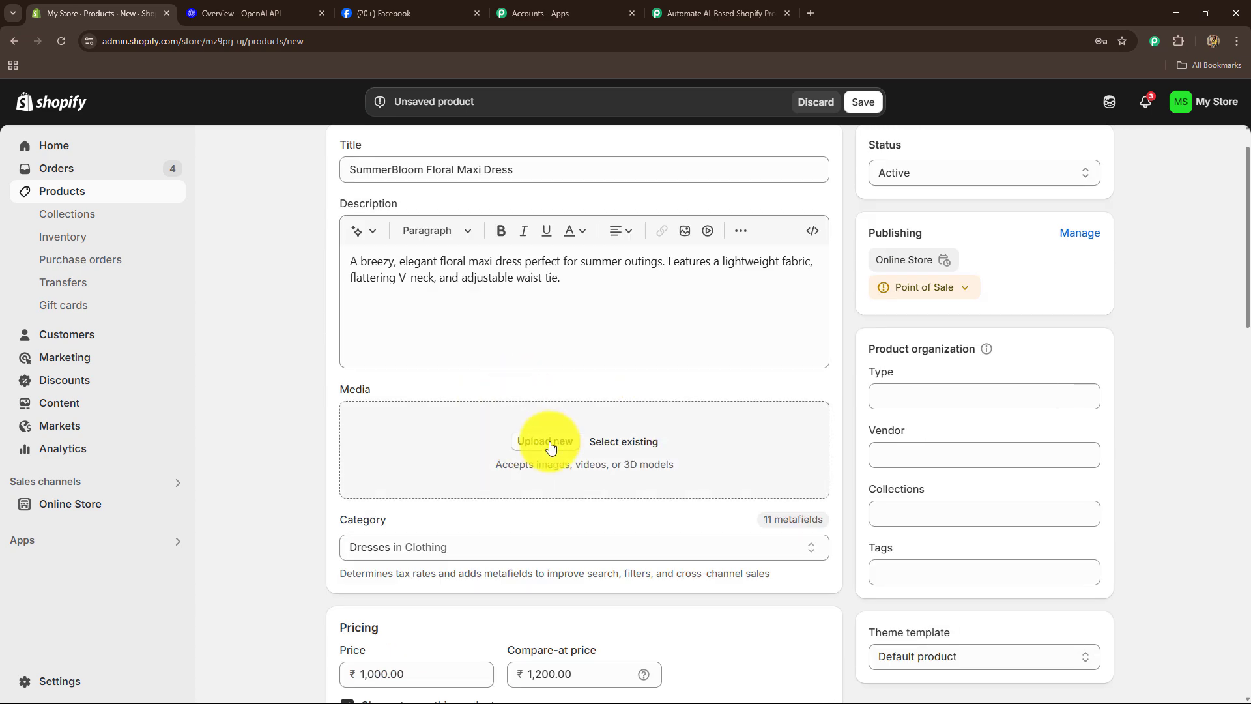
left_click(550, 447)
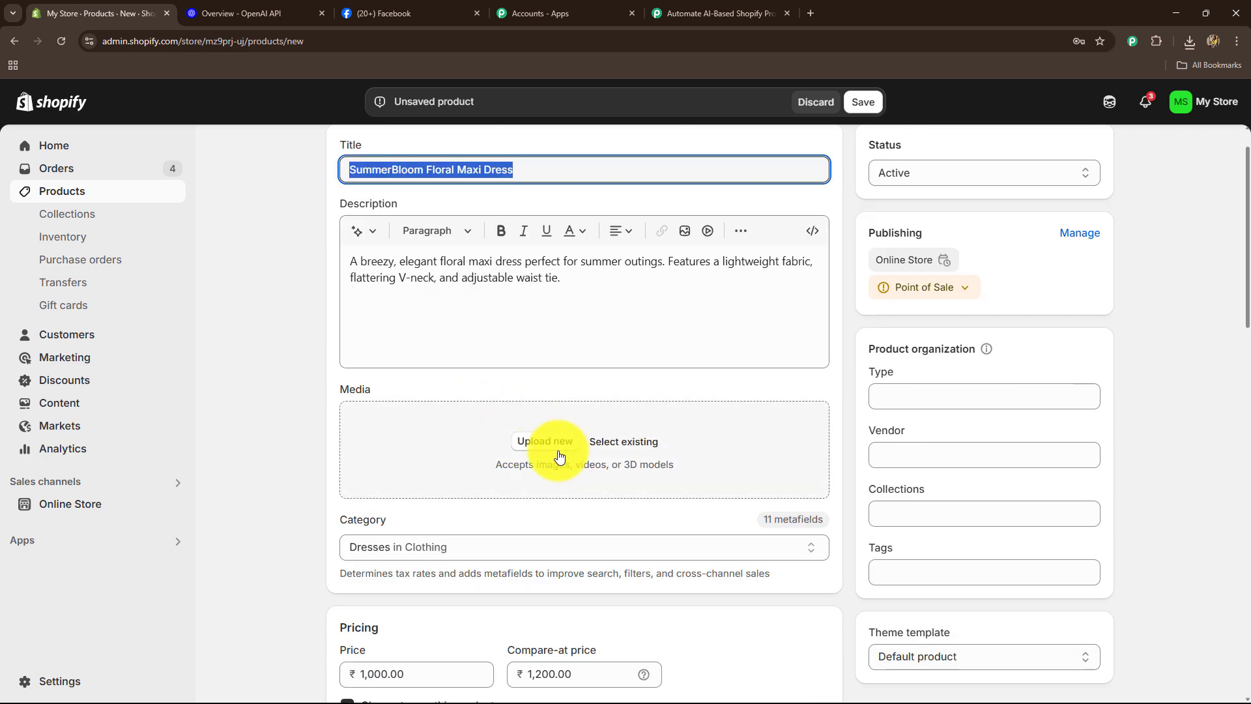
left_click(514, 327)
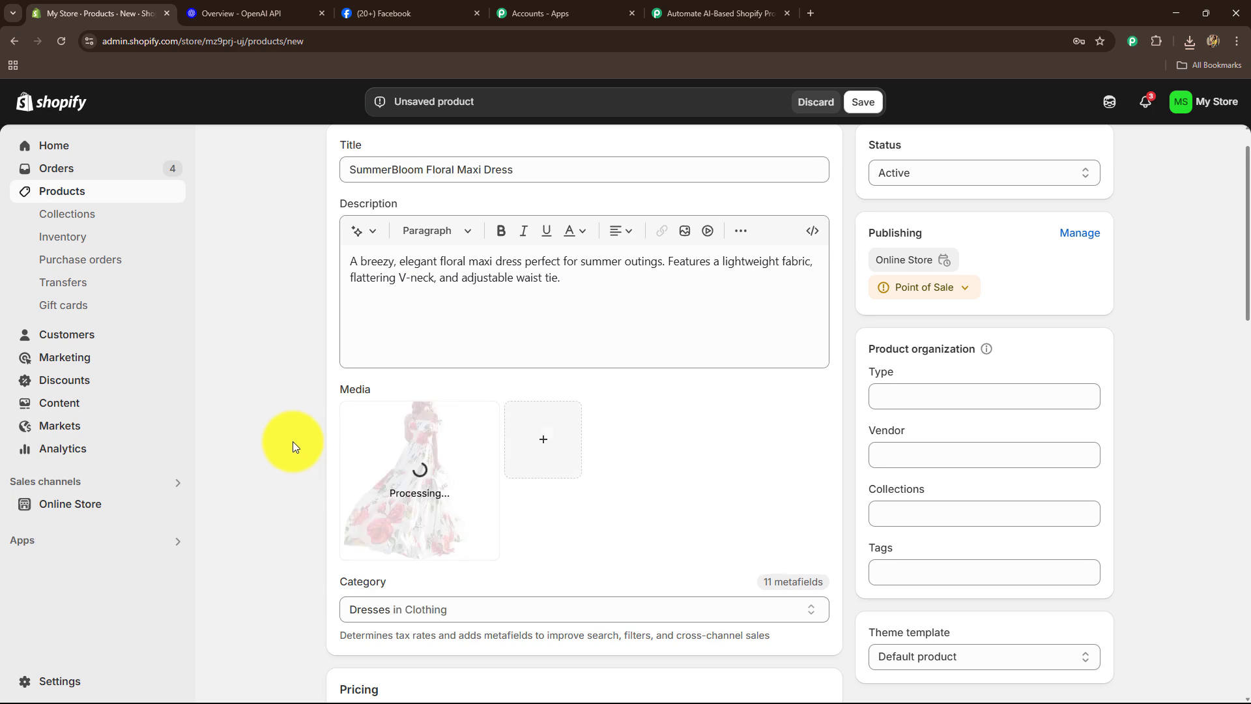
Save the new SummerBloom Floral Maxi Dress product and look over its saved page
scroll(938, 548, "down", 20)
scroll(935, 539, "down", 2)
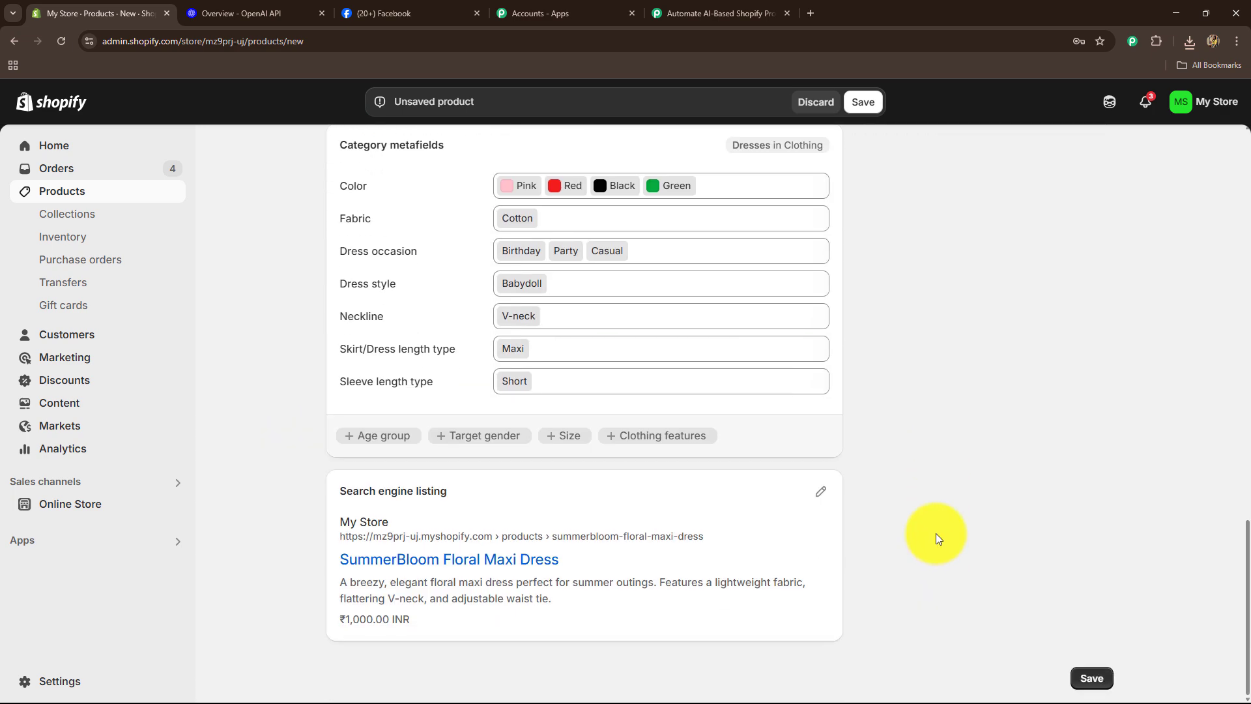
left_click(1081, 684)
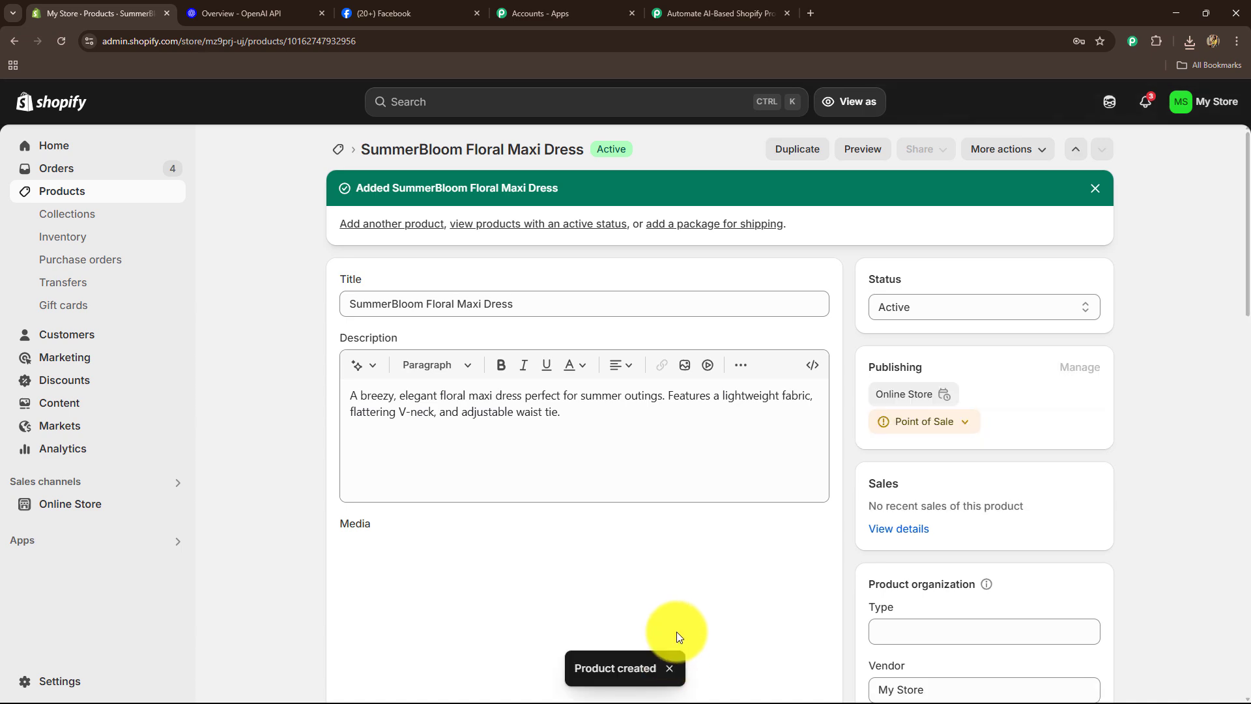
scroll(648, 525, "down", 5)
scroll(651, 525, "up", 5)
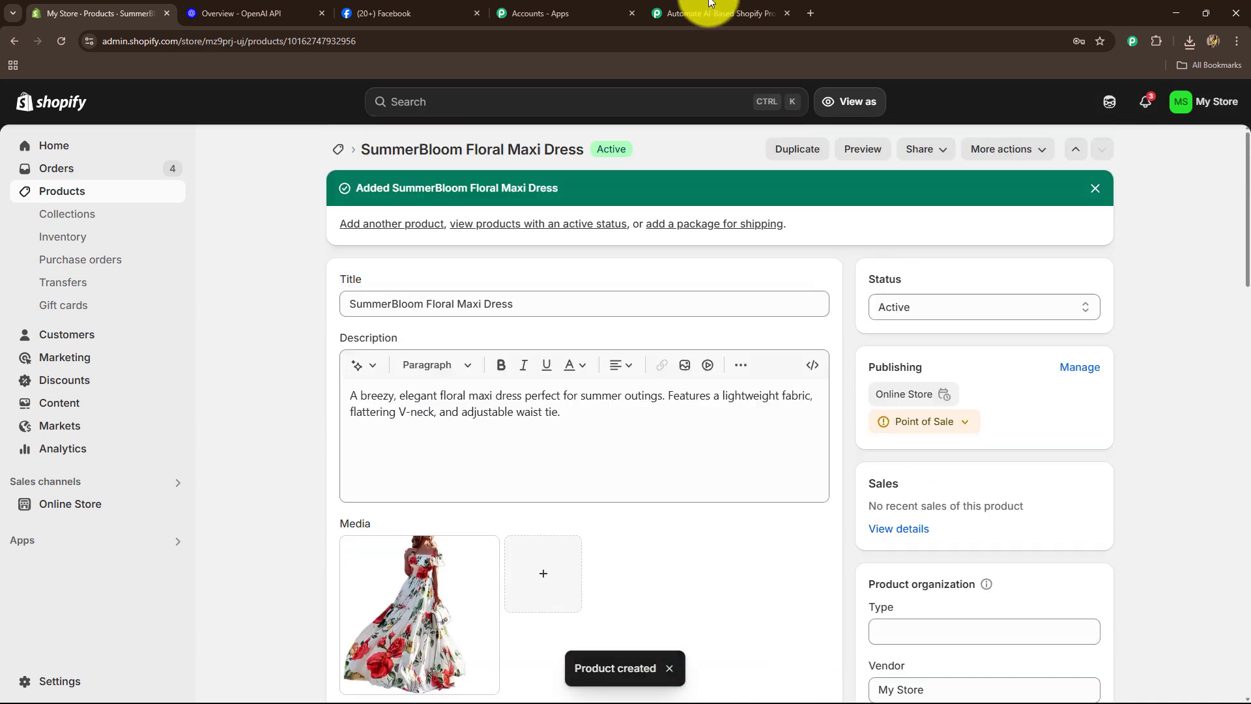
Return to the Pabbly Connect workflow and check the product data received in the trigger's webhook response
left_click(707, 10)
scroll(141, 415, "down", 6)
scroll(150, 411, "down", 4)
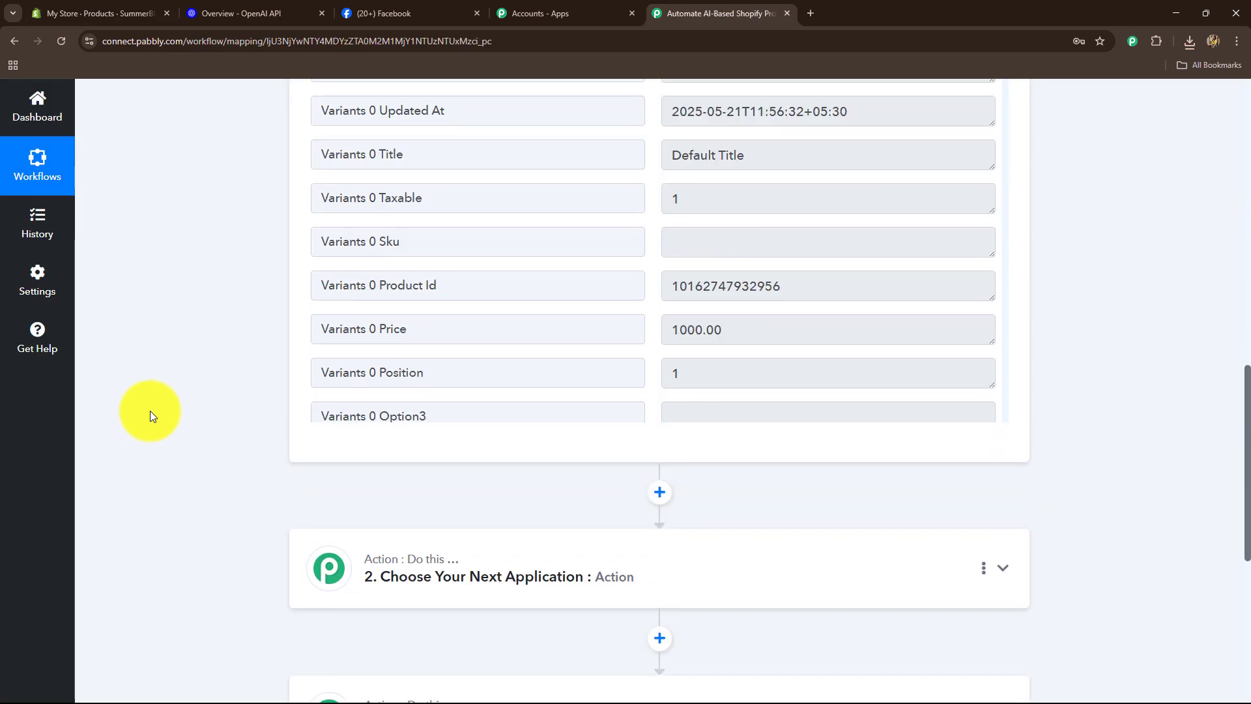
scroll(244, 369, "up", 2)
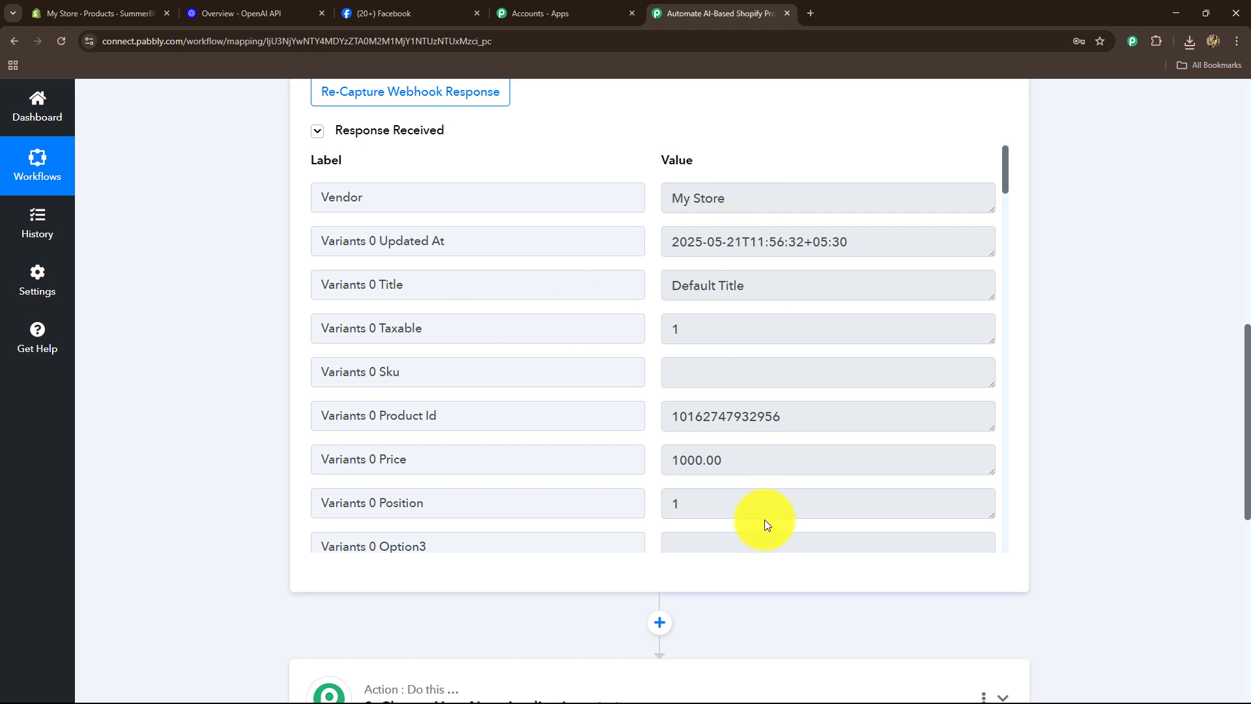
Review the webhook response's vendor, variant update time, price, product title, status and image fields
left_click_drag(759, 200, 650, 201)
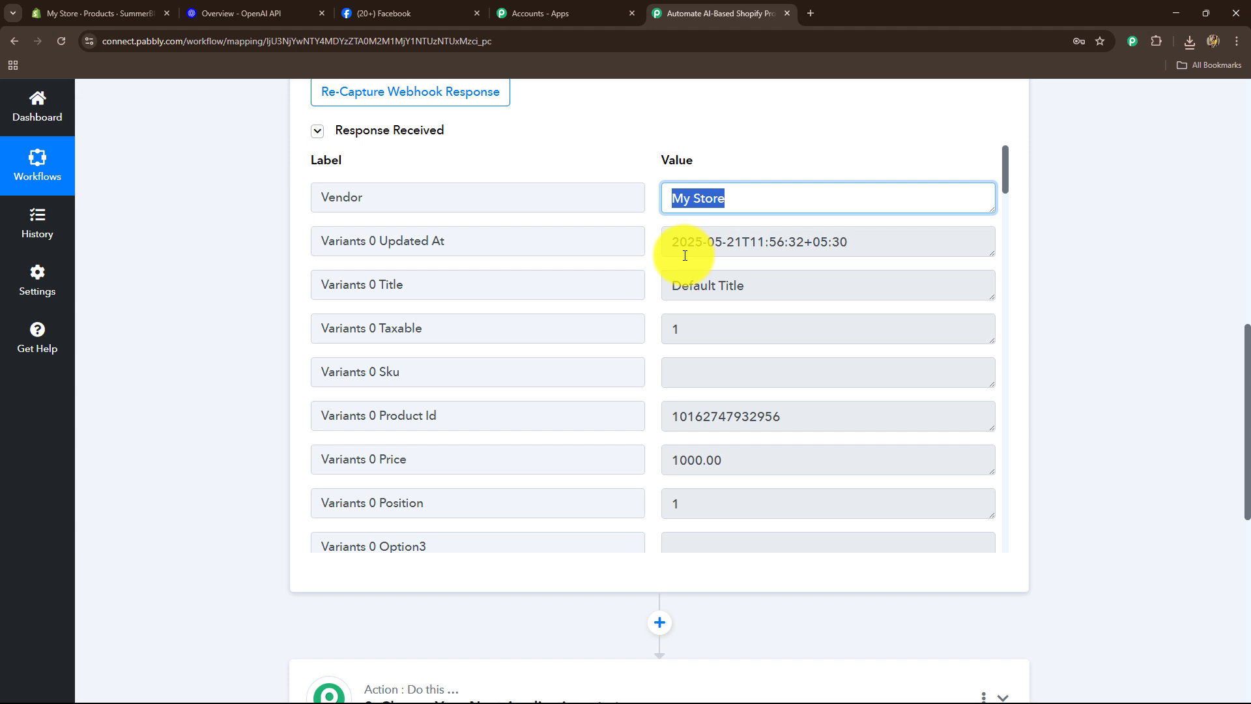
left_click_drag(665, 244, 886, 246)
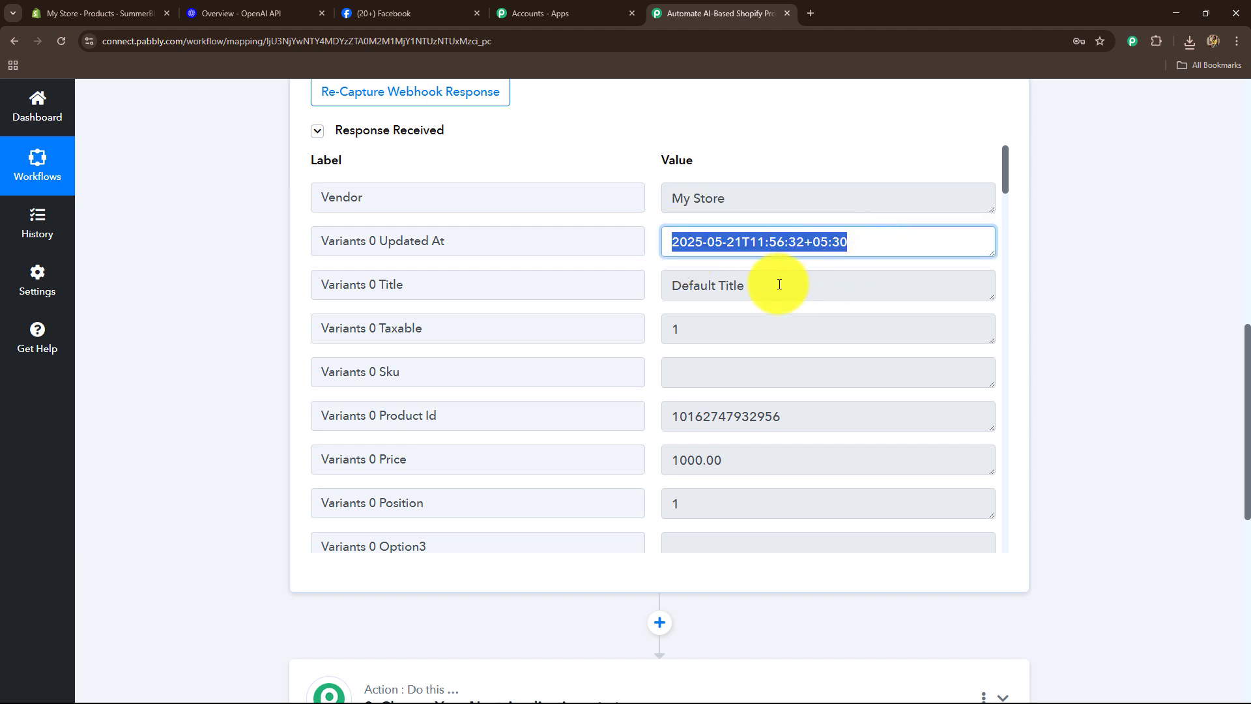
scroll(720, 332, "down", 2)
left_click_drag(720, 331, 608, 324)
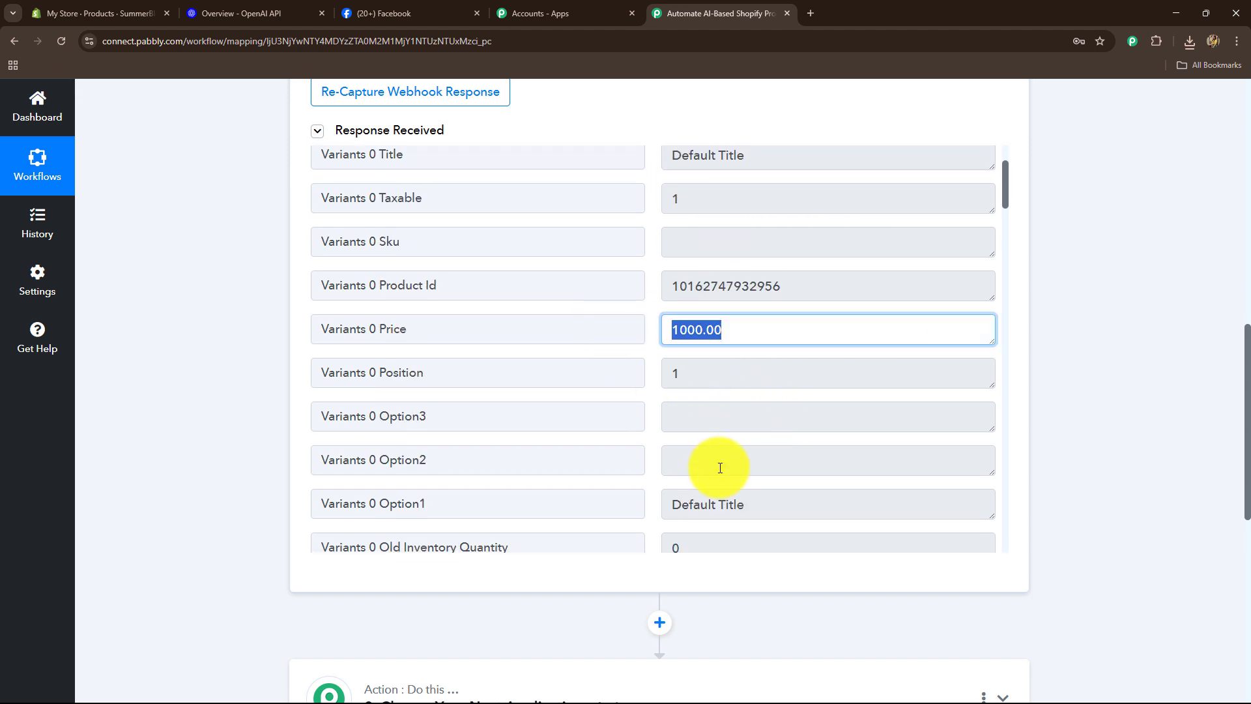
scroll(720, 467, "down", 4)
scroll(723, 460, "down", 3)
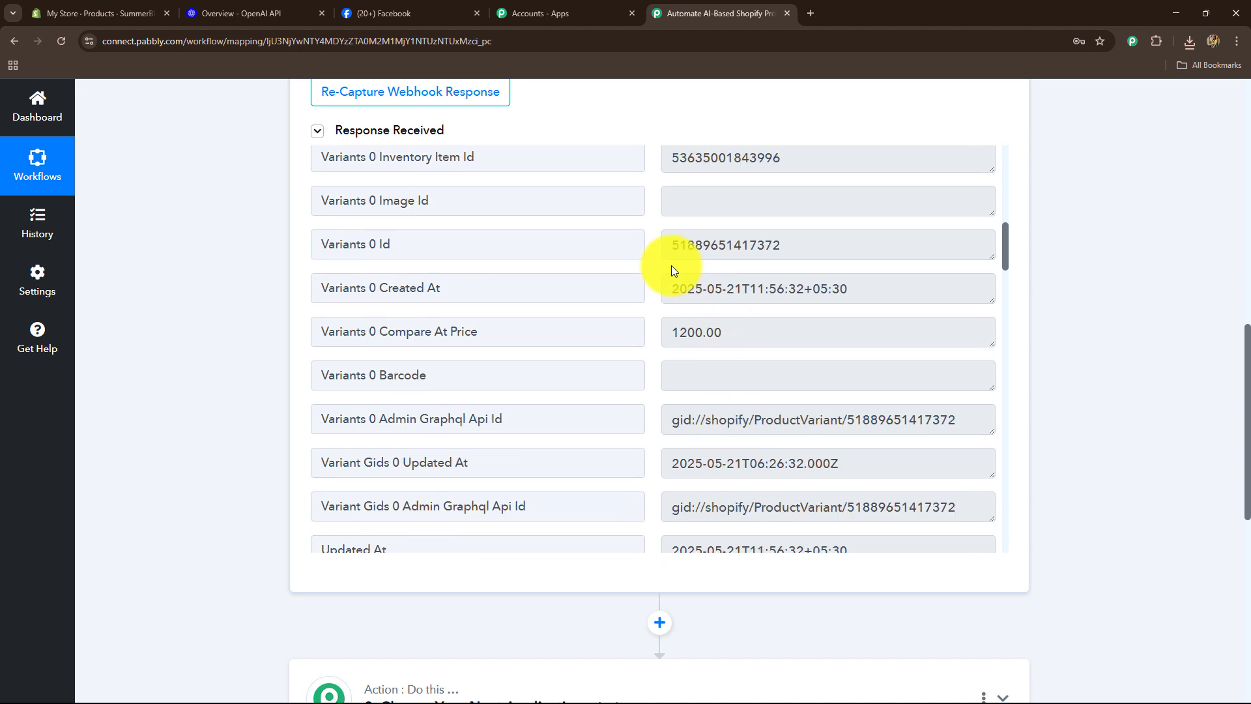
scroll(721, 497, "down", 3)
scroll(714, 368, "down", 4)
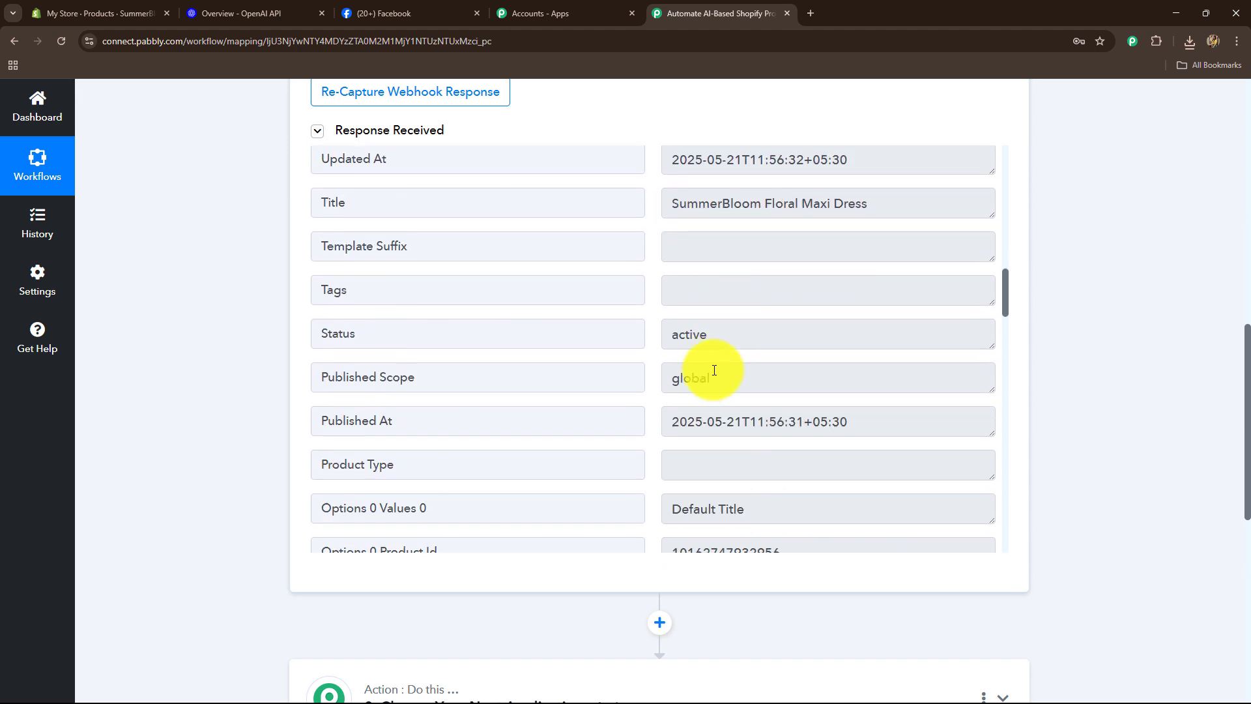
left_click_drag(671, 202, 944, 230)
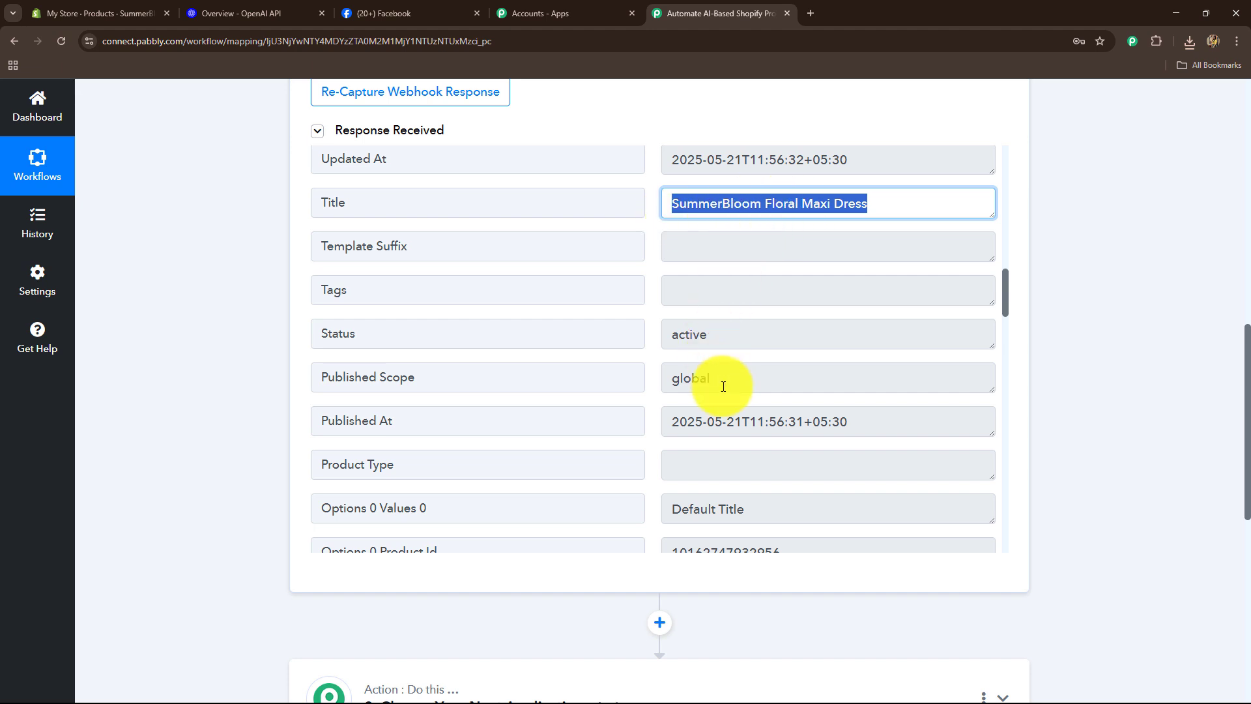
scroll(721, 383, "down", 2)
double_click(733, 209)
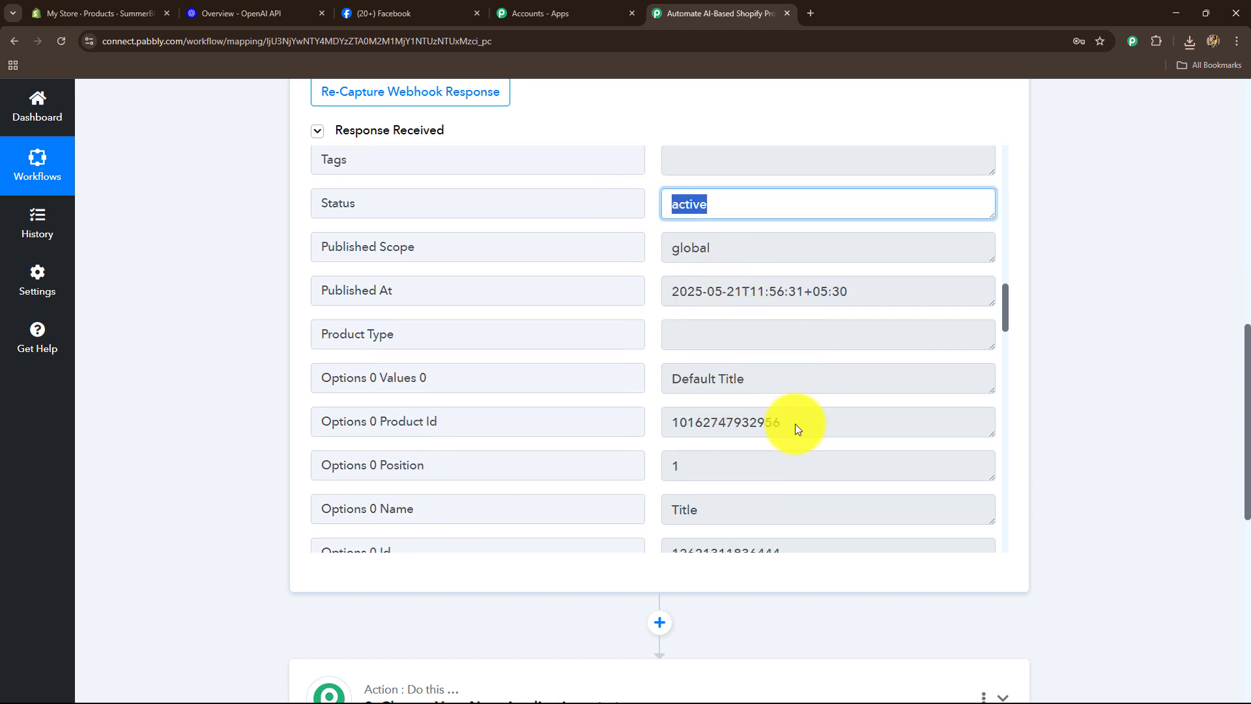
scroll(796, 424, "down", 7)
scroll(795, 424, "down", 15)
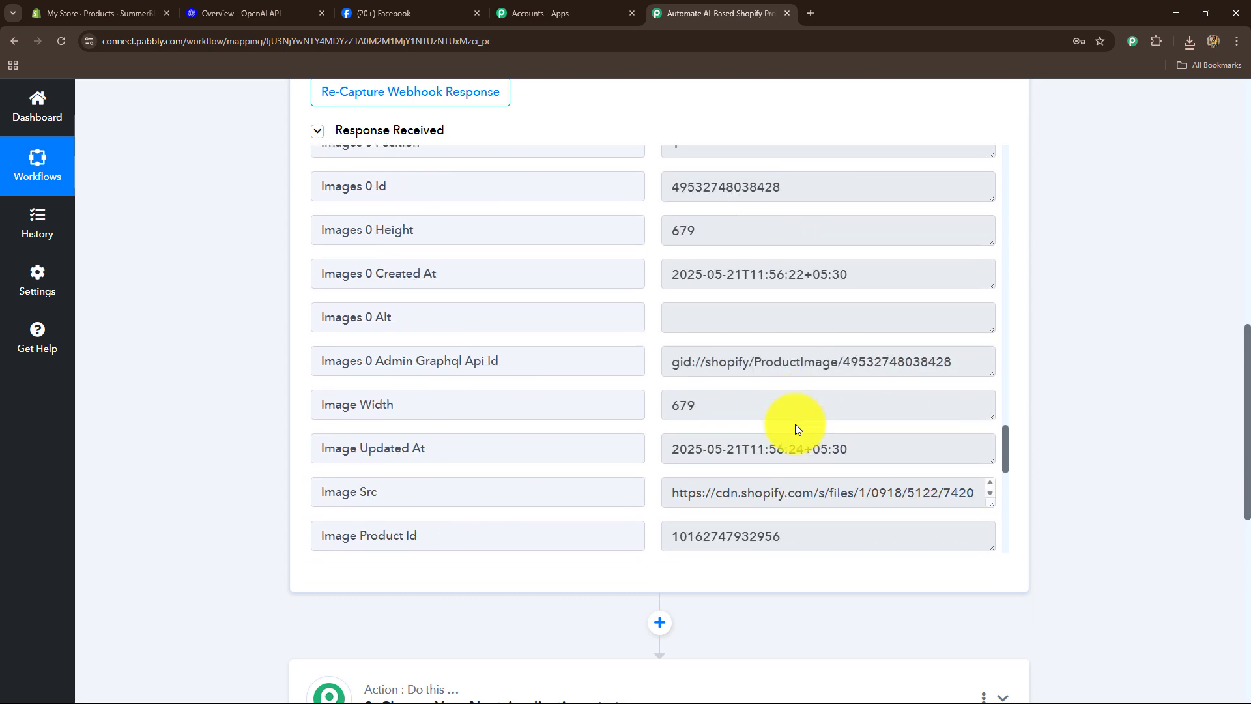
Copy the Media 0 Preview Image Src URL from the response and view the image in a separate browser tab
scroll(794, 424, "up", 10)
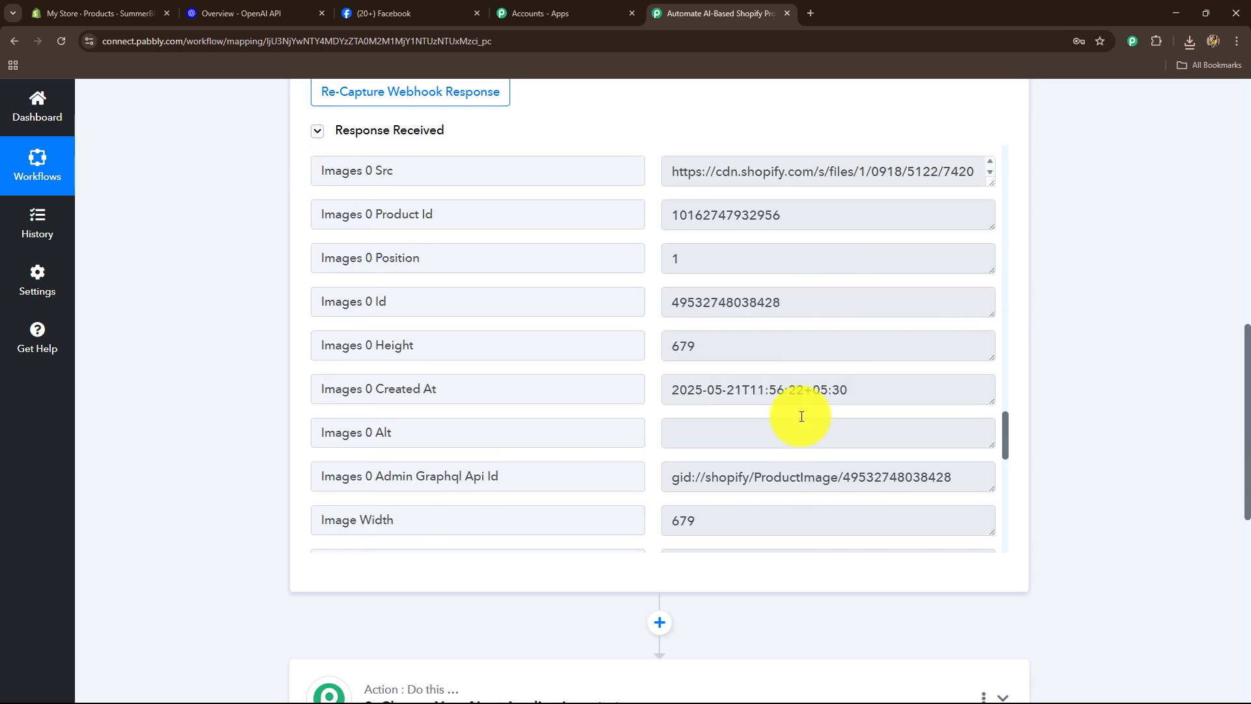
left_click_drag(674, 255, 1013, 291)
key("ctrl+c")
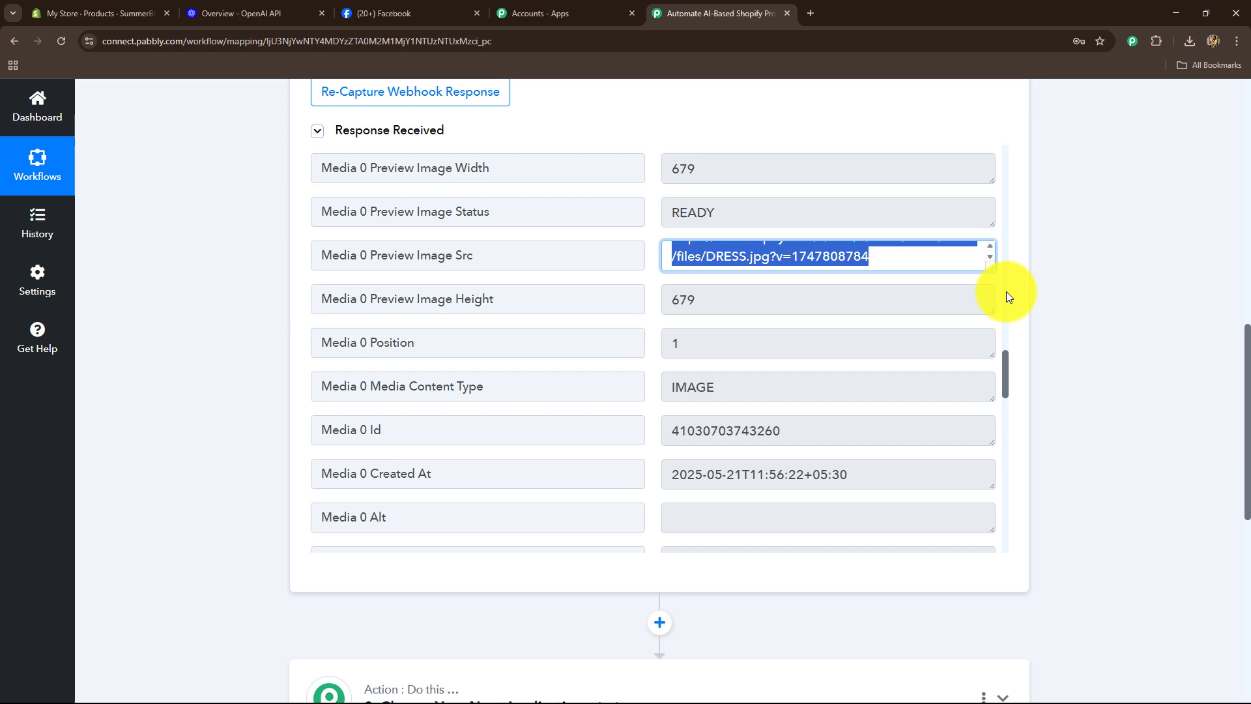
left_click(810, 13)
key("ctrl+v")
key("Return")
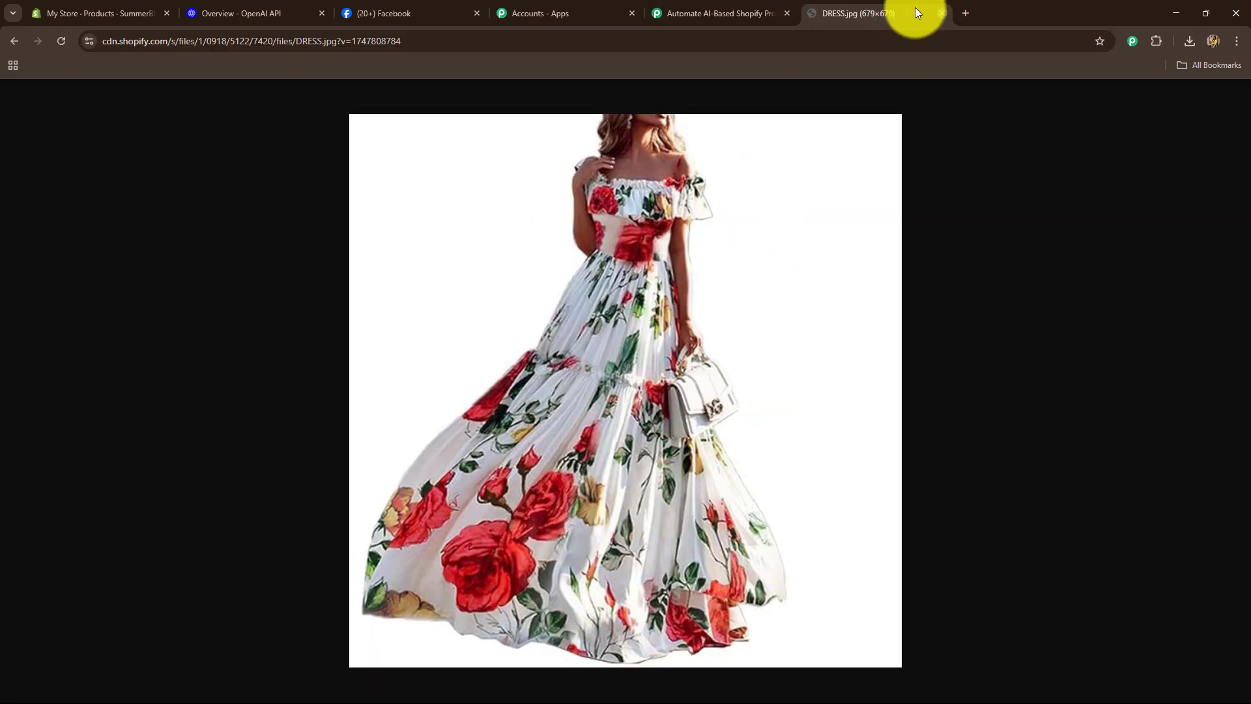
left_click(941, 13)
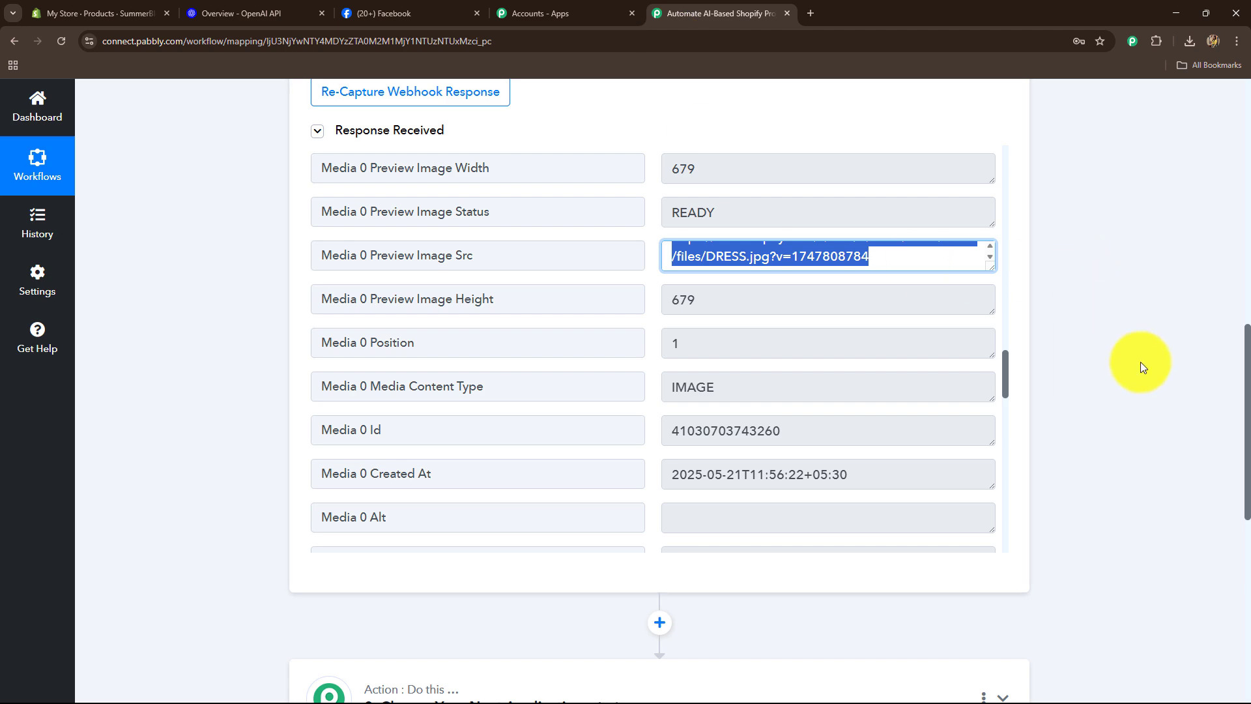
Choose OpenAI (ChatGPT, DALL-E, Whisper) as the app for the workflow's second step
scroll(1140, 361, "down", 8)
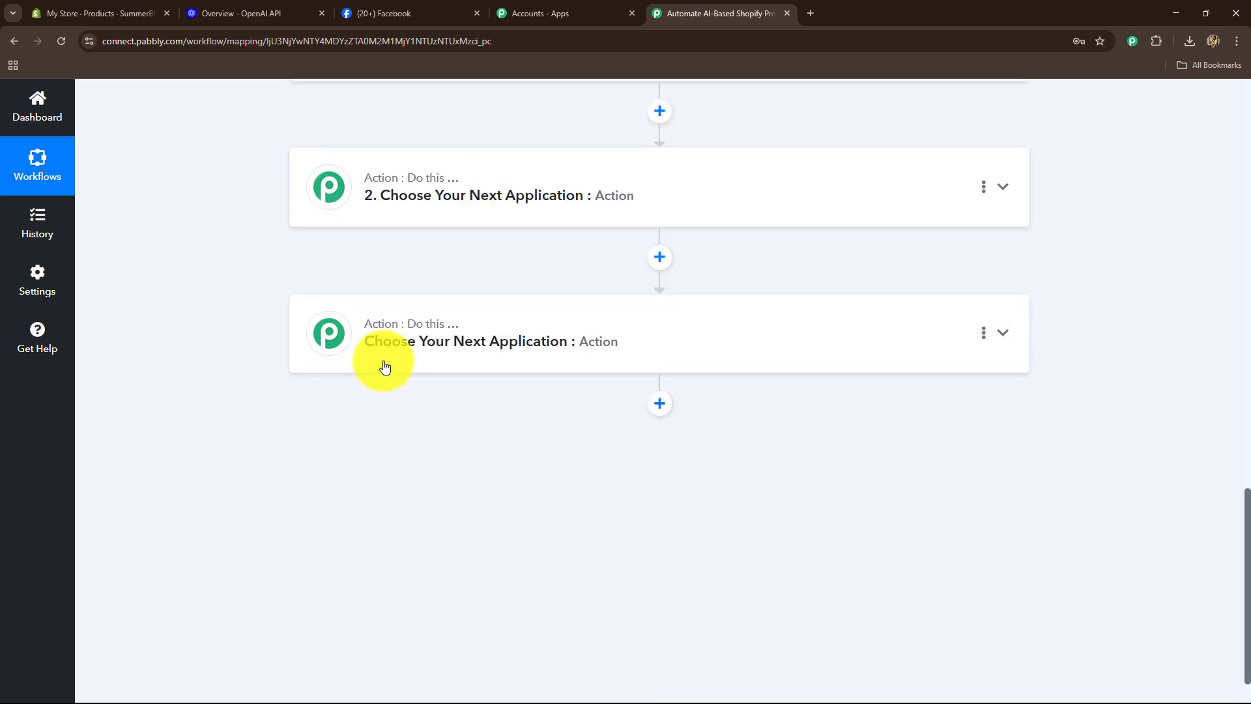
scroll(385, 366, "up", 4)
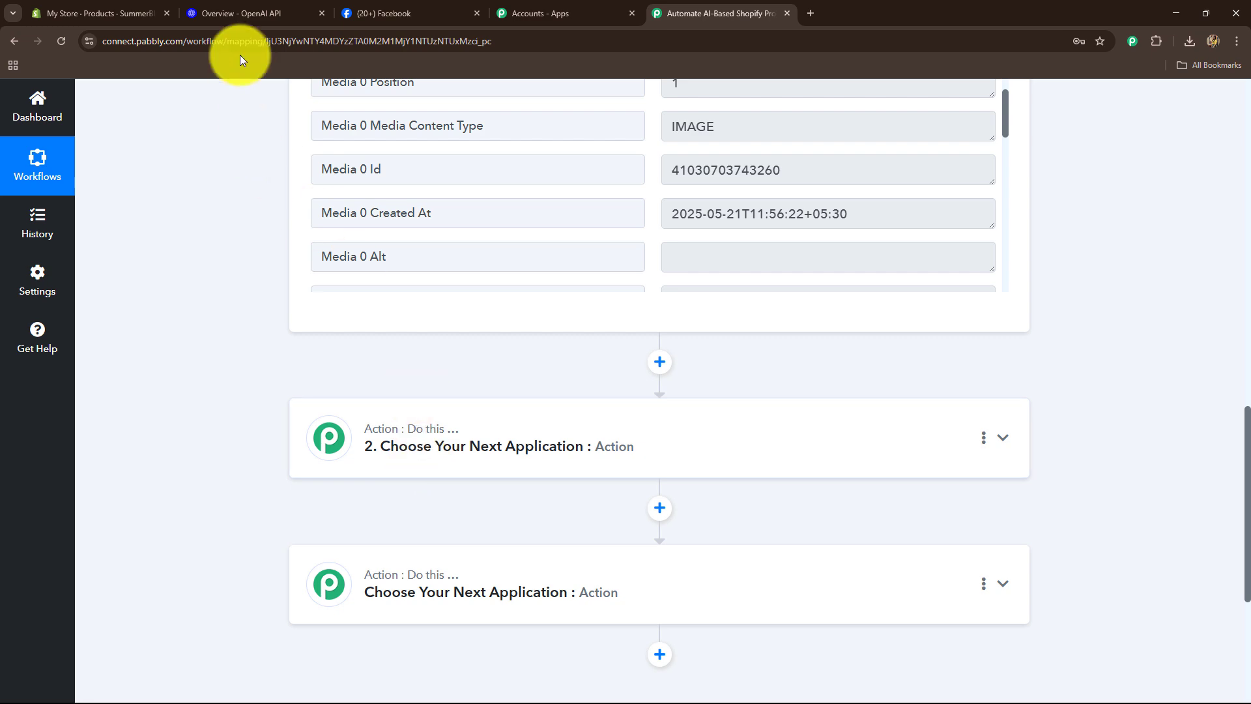
left_click(244, 14)
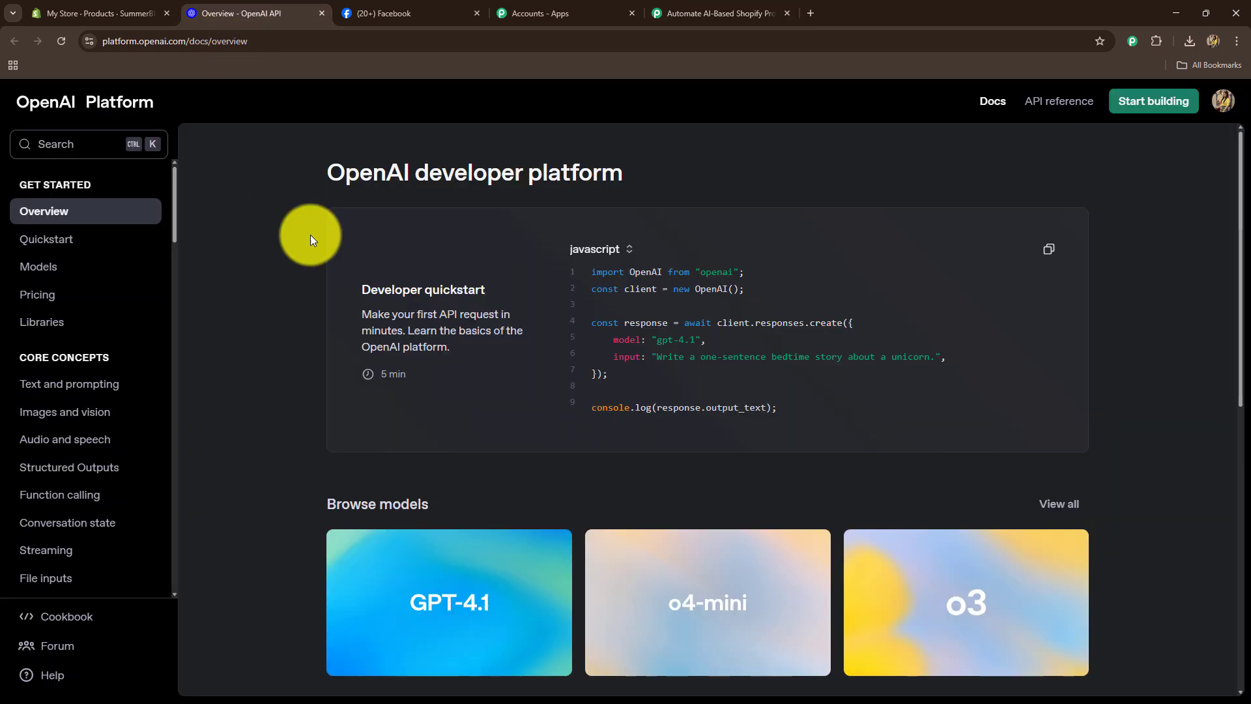
left_click(706, 12)
left_click(419, 447)
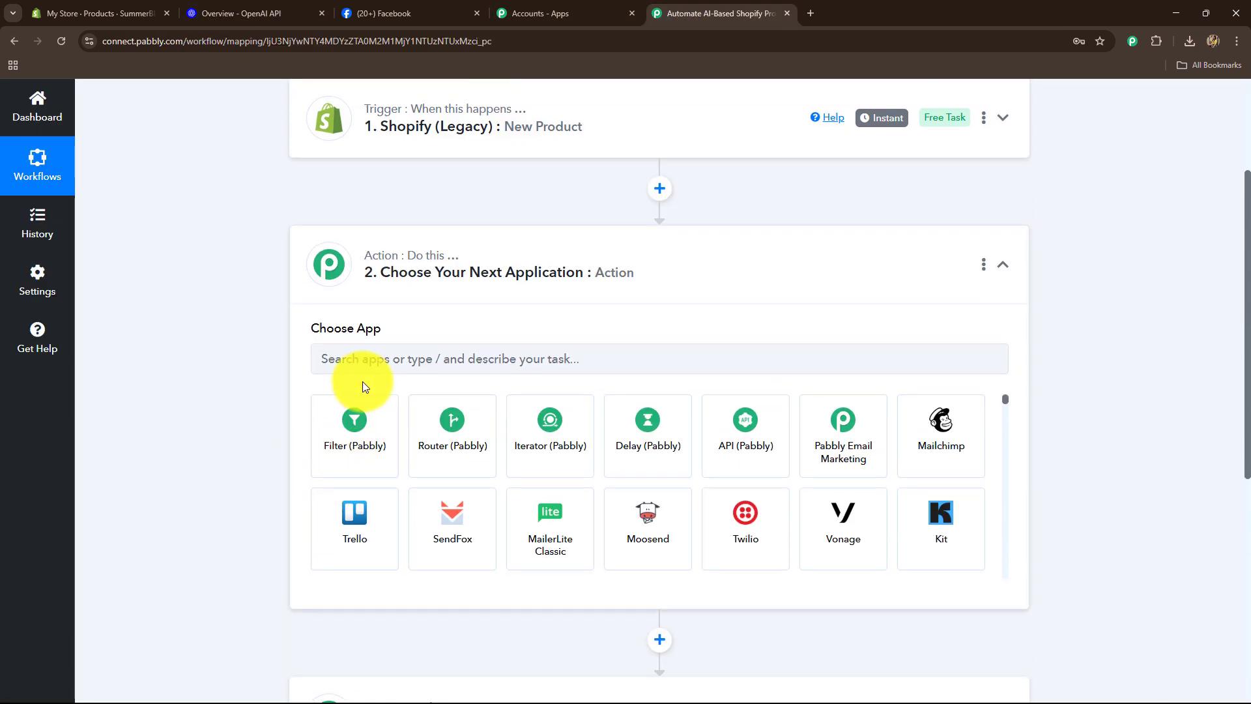
left_click(370, 357)
type("oPE")
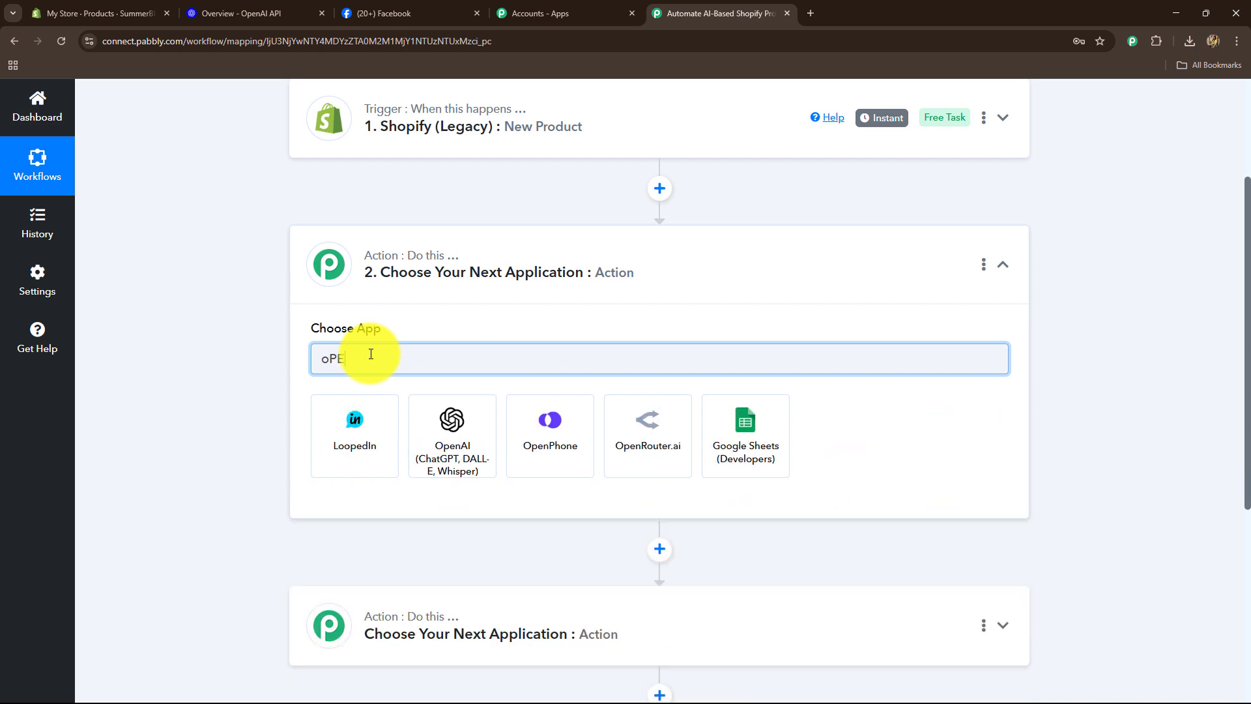
key("BackSpace")
key("BackSpace")
key("BackSpace")
type("Ope")
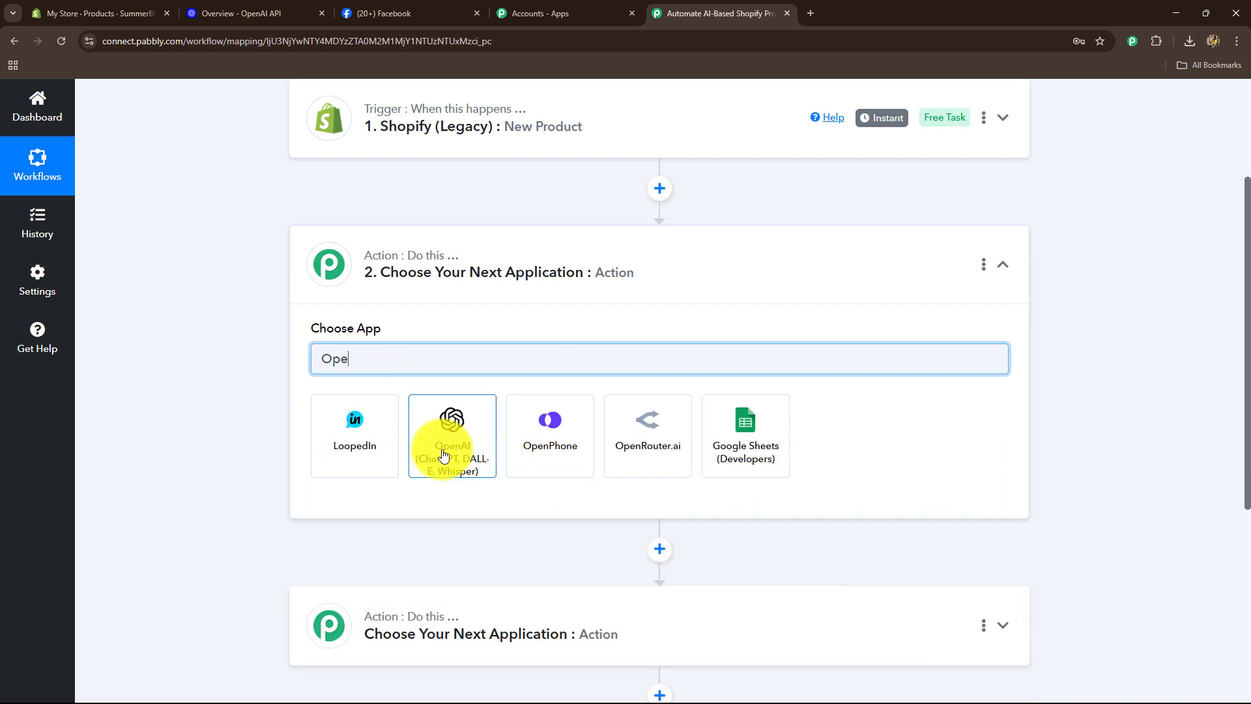
left_click(443, 455)
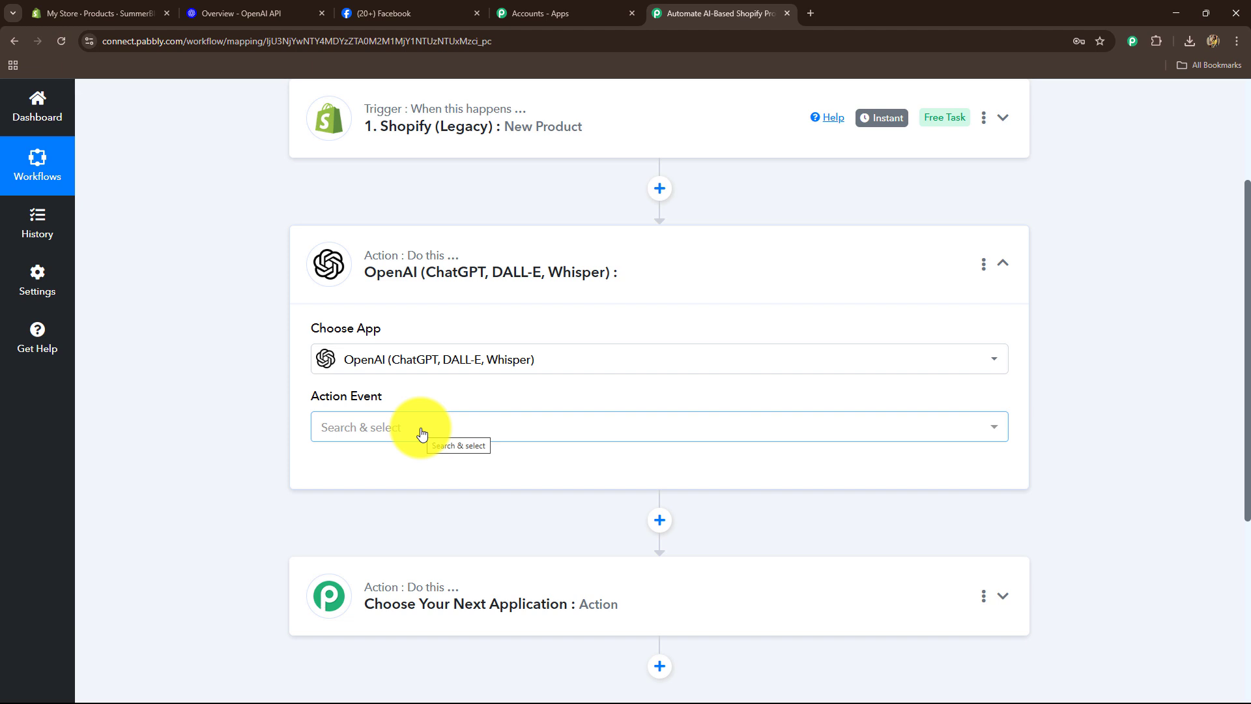
Set the OpenAI step's action event to ChatGPT and glance at the OpenAI platform page
left_click(421, 434)
left_click(372, 199)
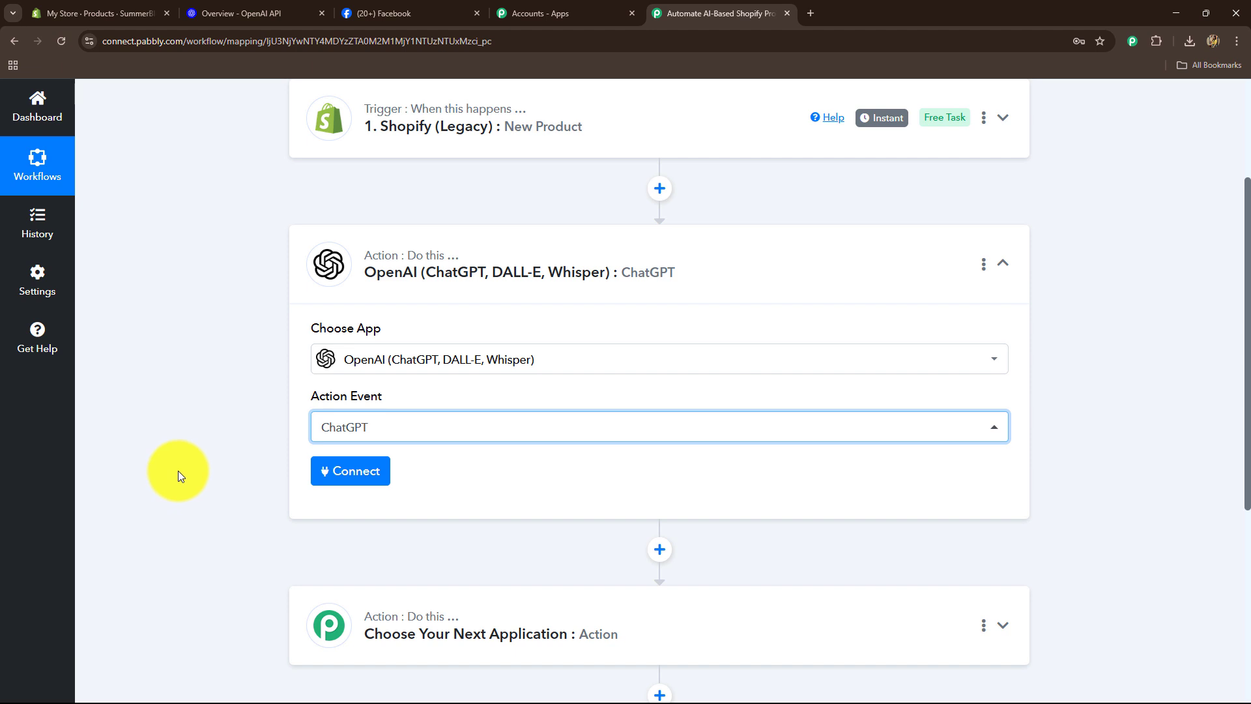
scroll(189, 459, "down", 2)
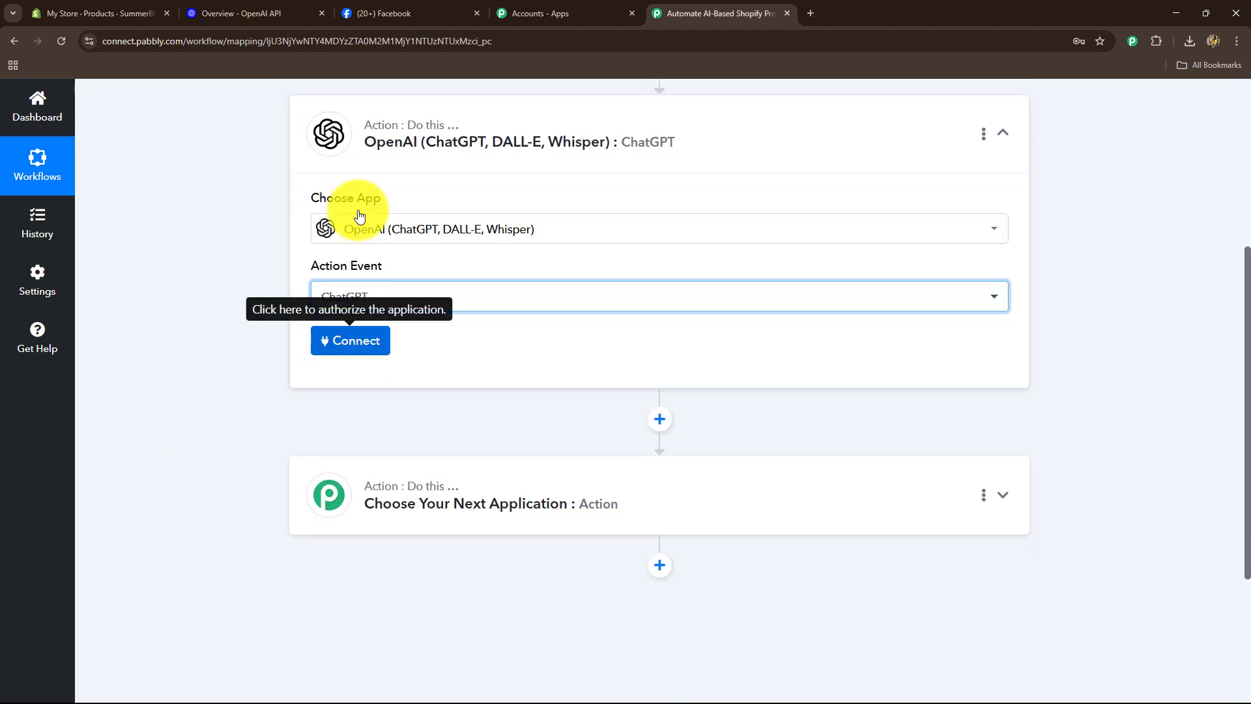
left_click(264, 13)
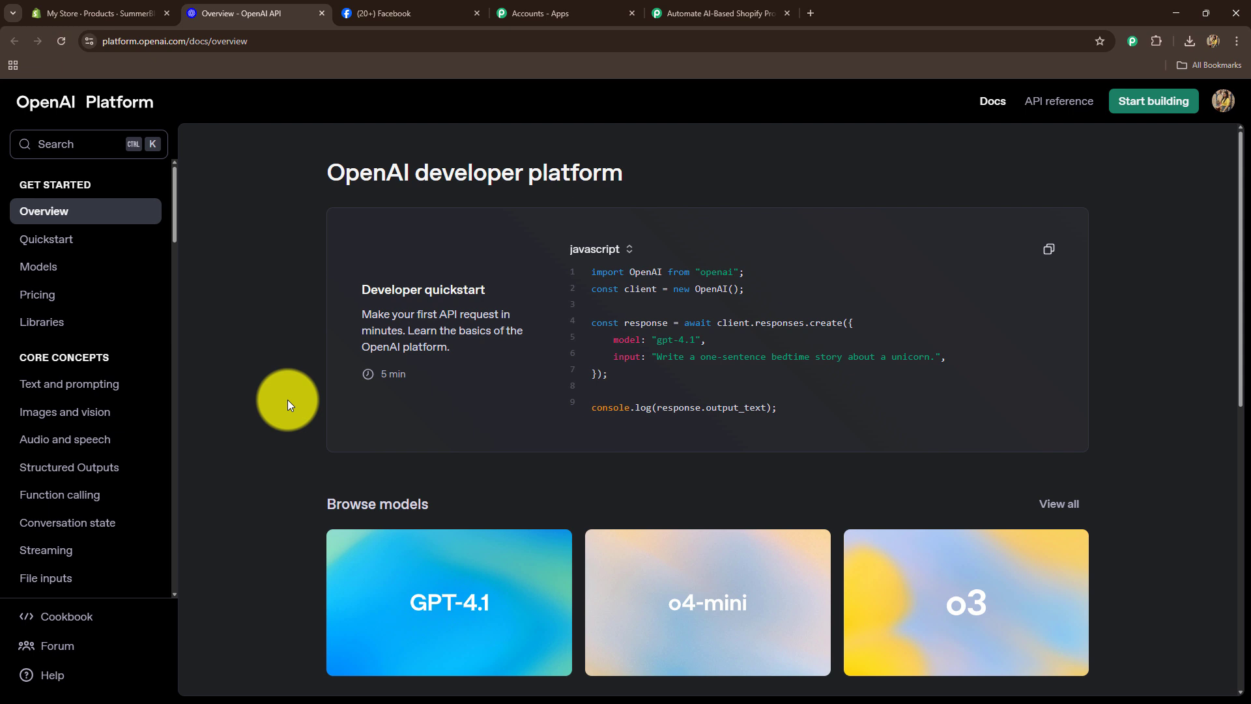
left_click(710, 13)
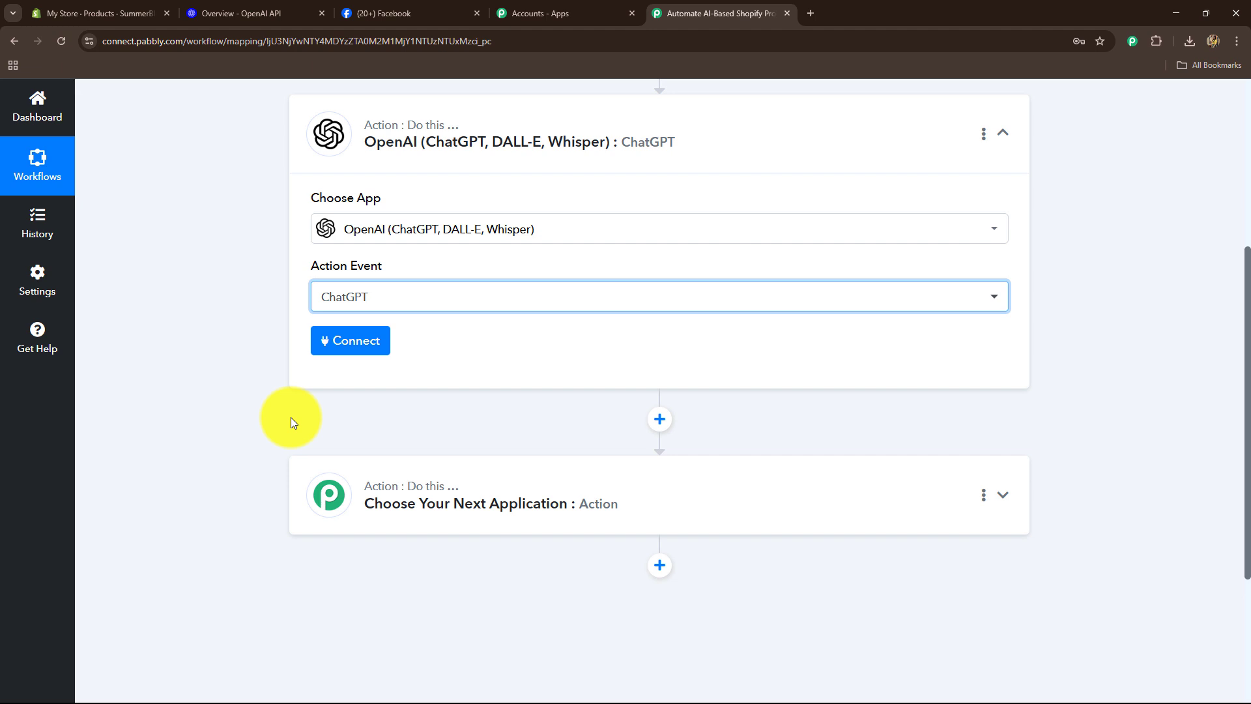
Start adding a new OpenAI connection for the ChatGPT action and open the OpenAI API Keys page
left_click(345, 354)
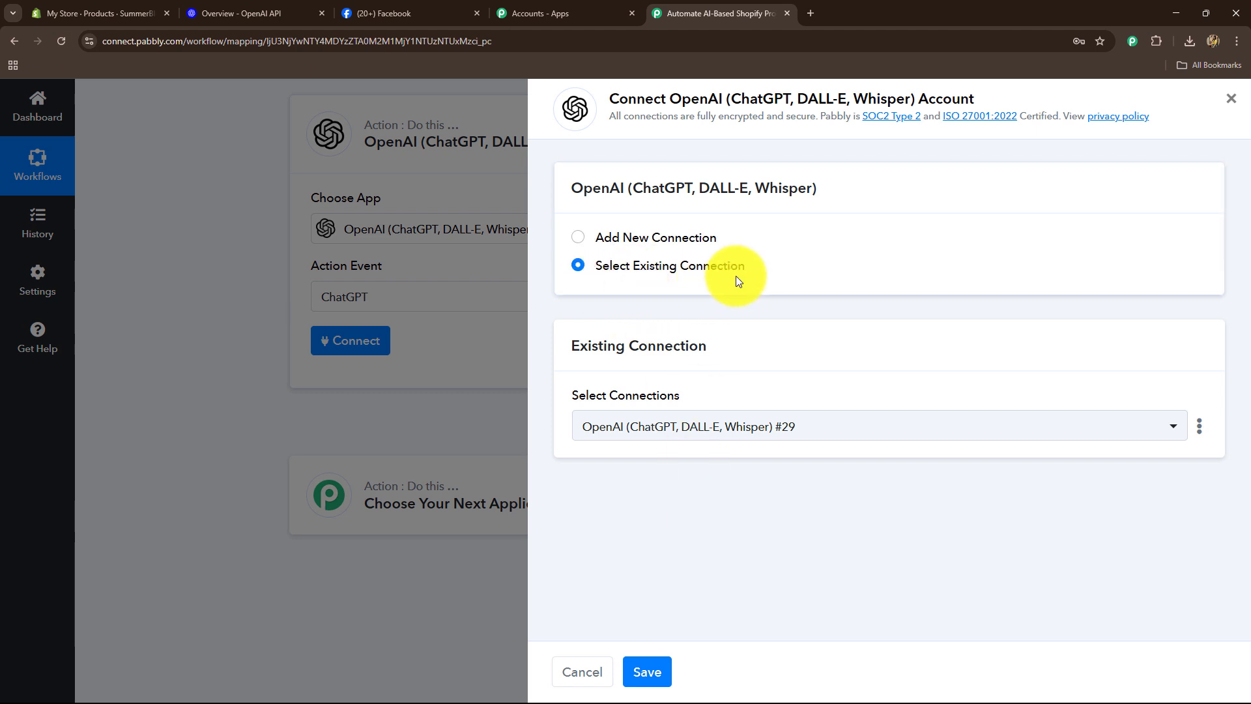
left_click(578, 239)
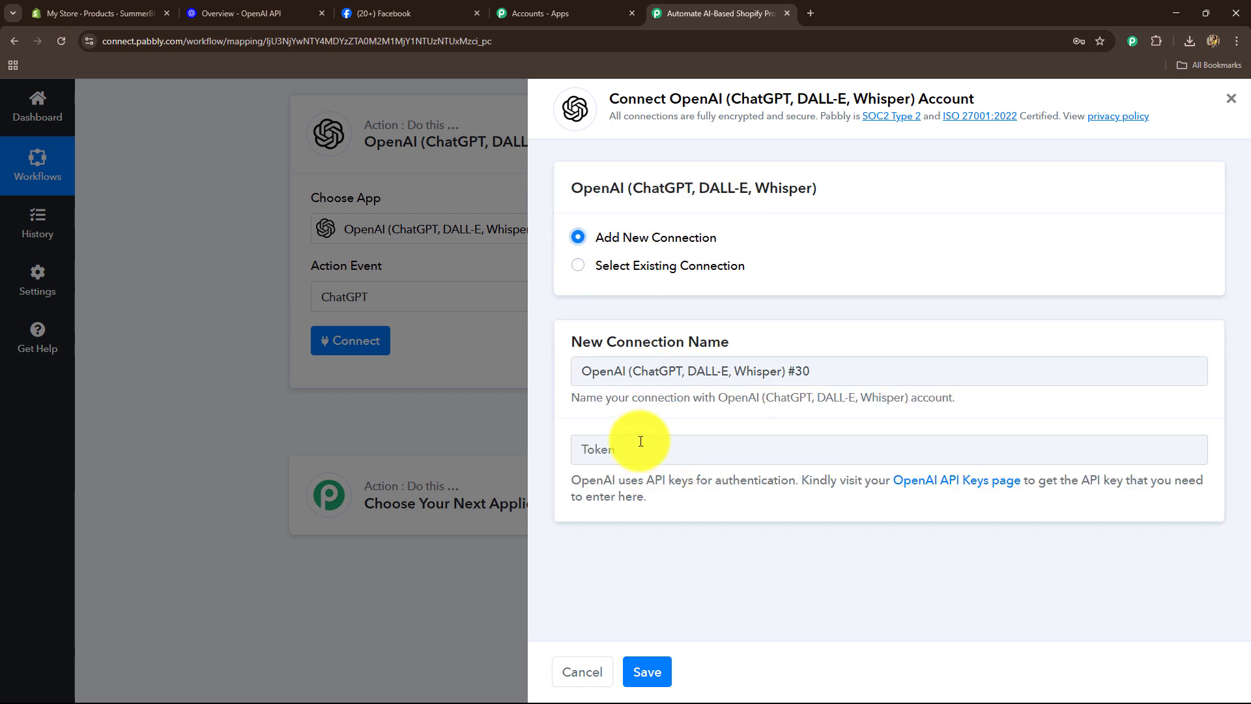
left_click(920, 482)
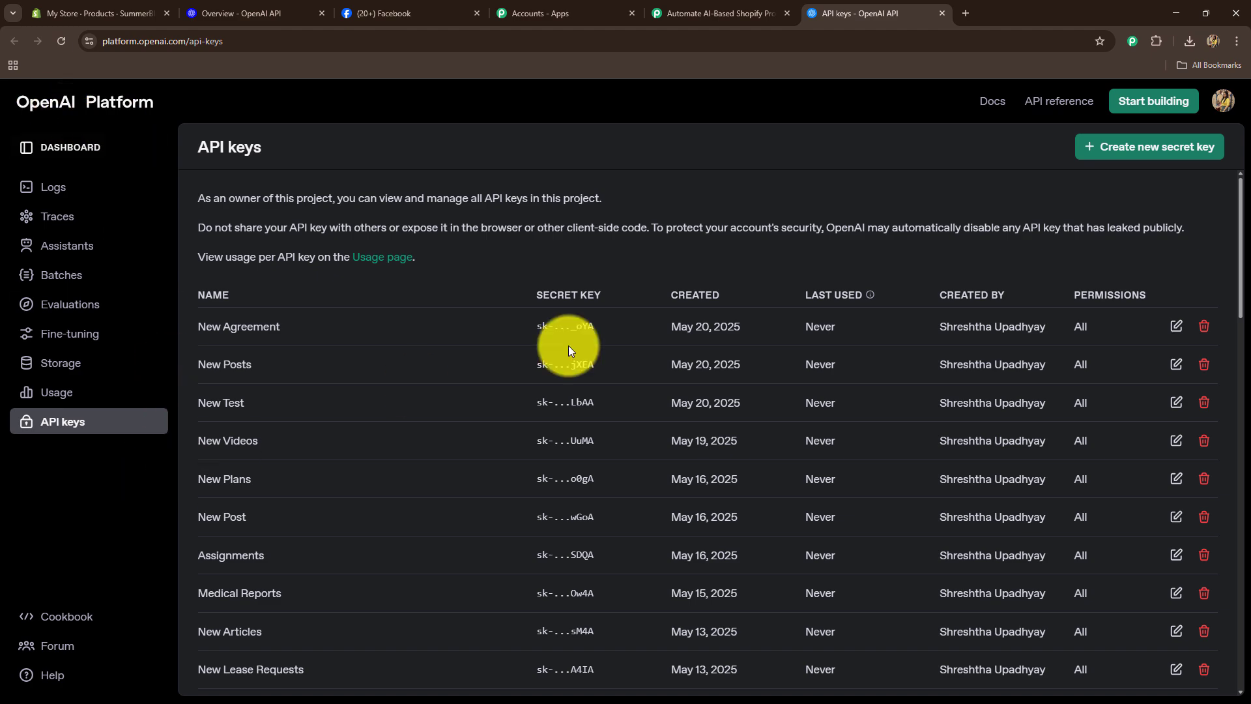
Create an OpenAI secret key named New Product in the Default project and copy it
left_click(1116, 145)
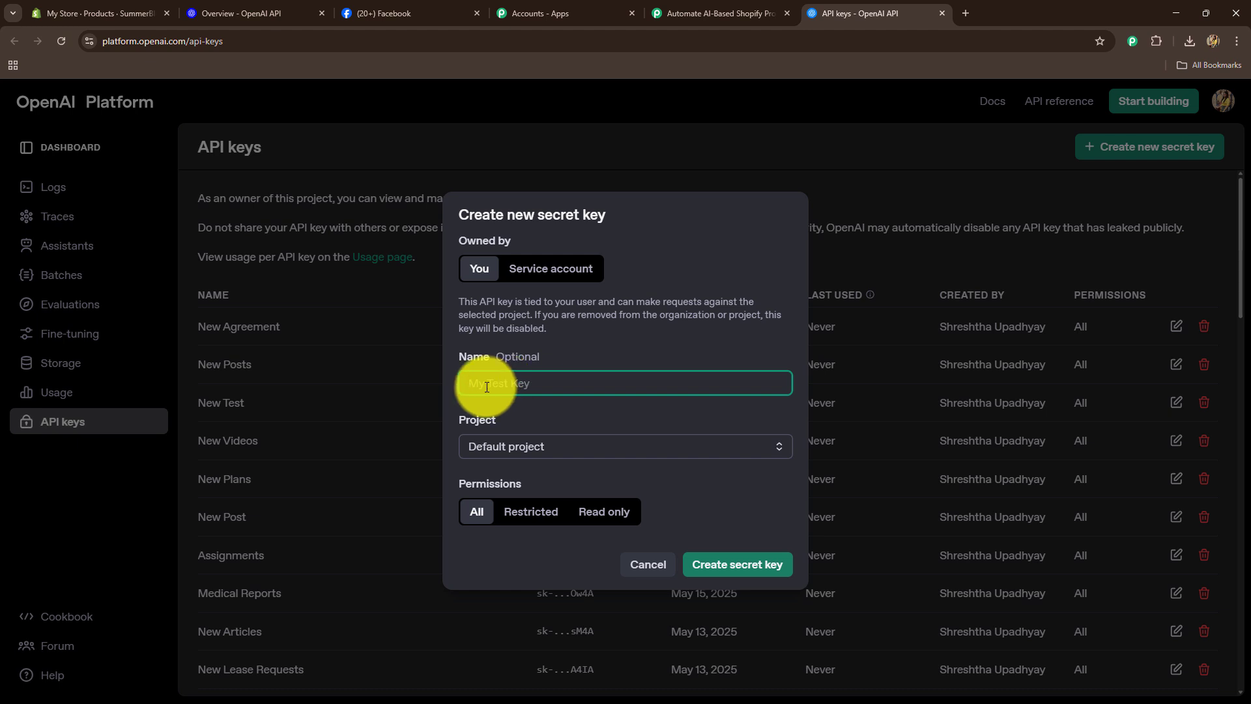
type("New Product")
left_click(466, 437)
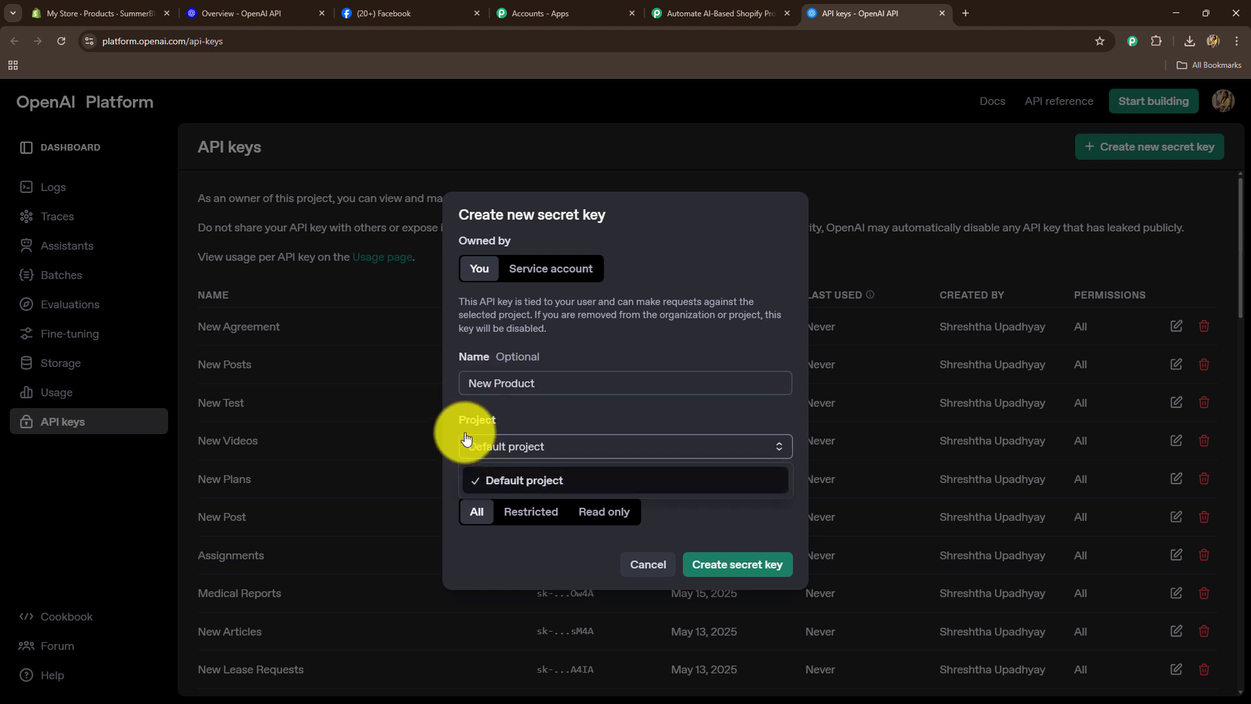
left_click(459, 409)
left_click(720, 564)
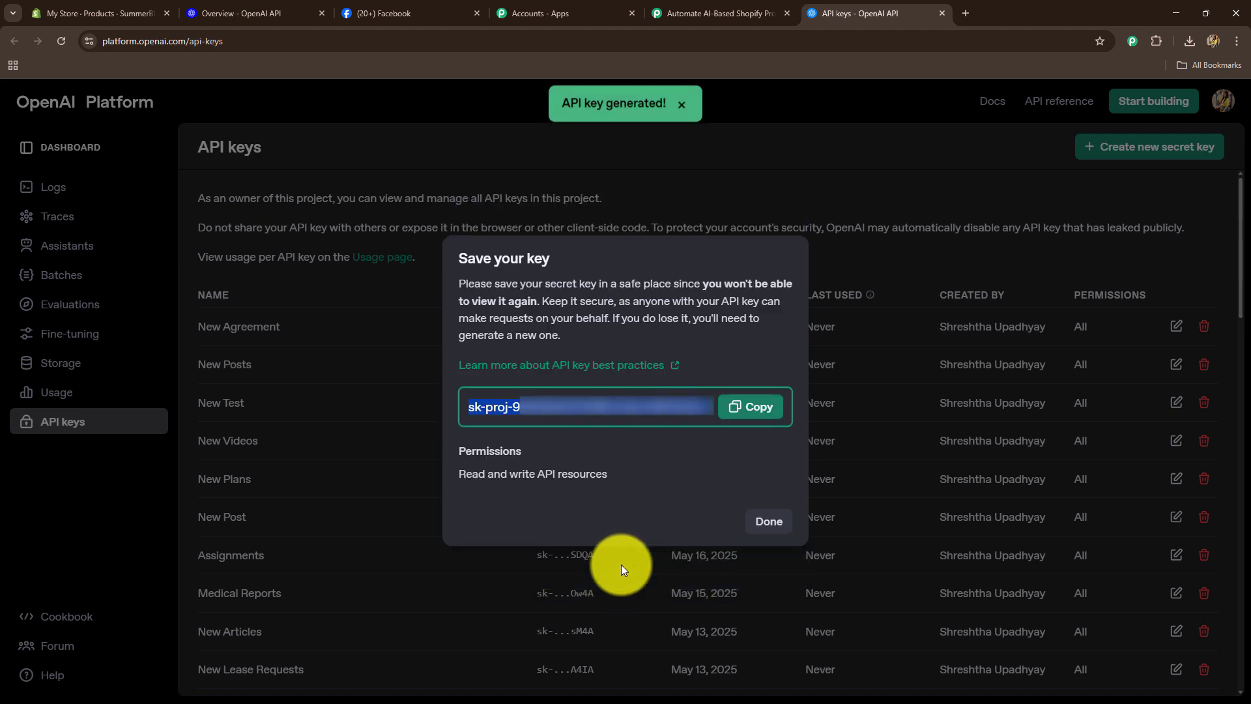
left_click(749, 405)
left_click(767, 521)
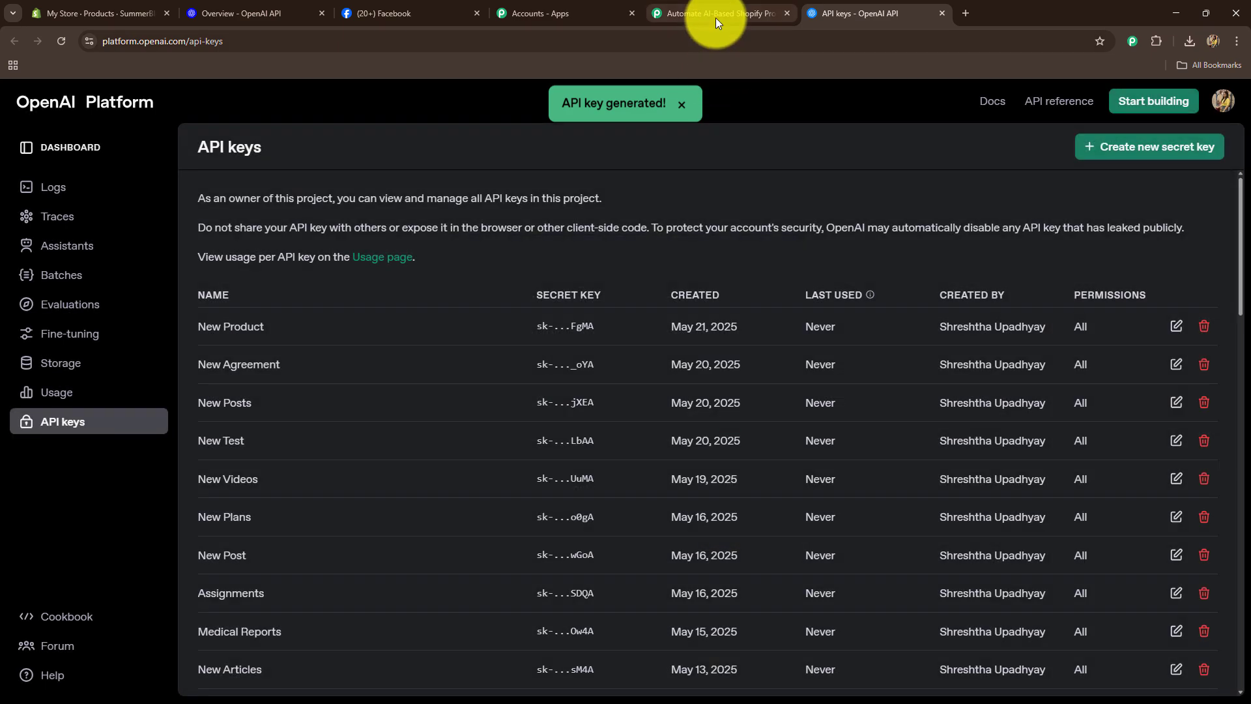
Back in Pabbly Connect, paste the API key as the connection token, switch to the existing OpenAI connection and save
left_click(716, 18)
left_click(671, 447)
key("ctrl+v")
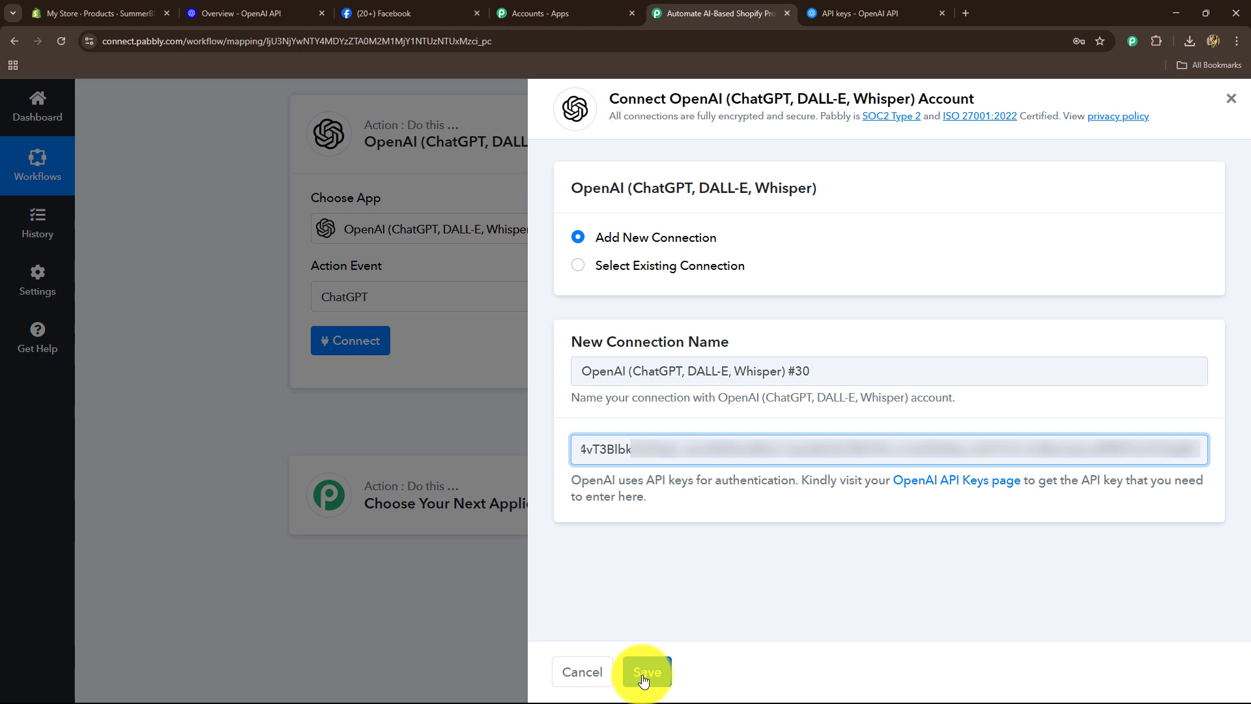
left_click(578, 262)
left_click(644, 670)
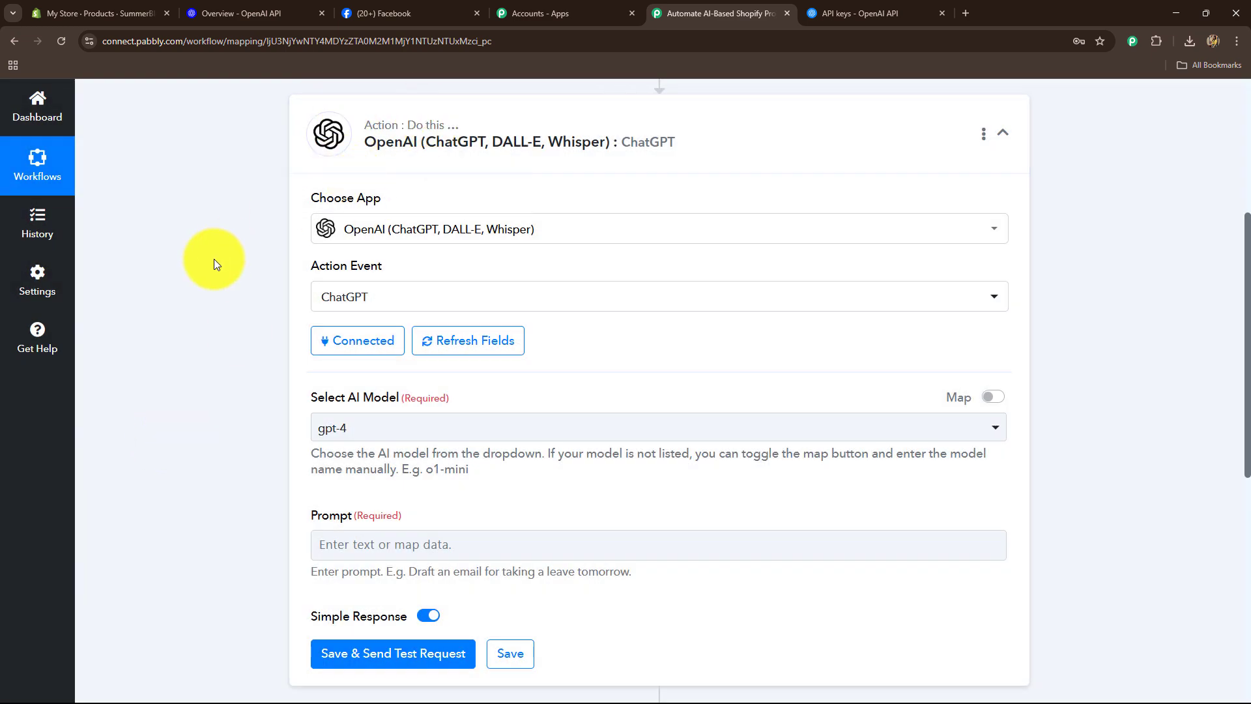
Set the ChatGPT action's AI model to gpt-4o-mini
scroll(215, 263, "down", 4)
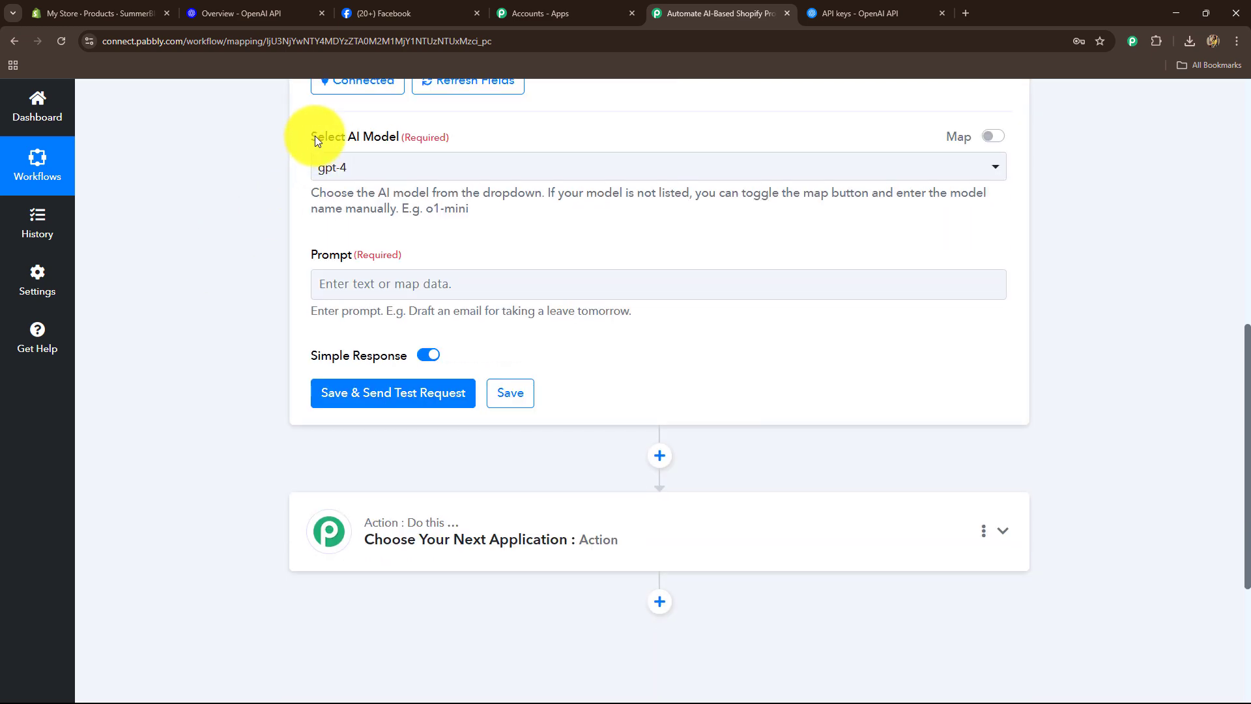
left_click(409, 175)
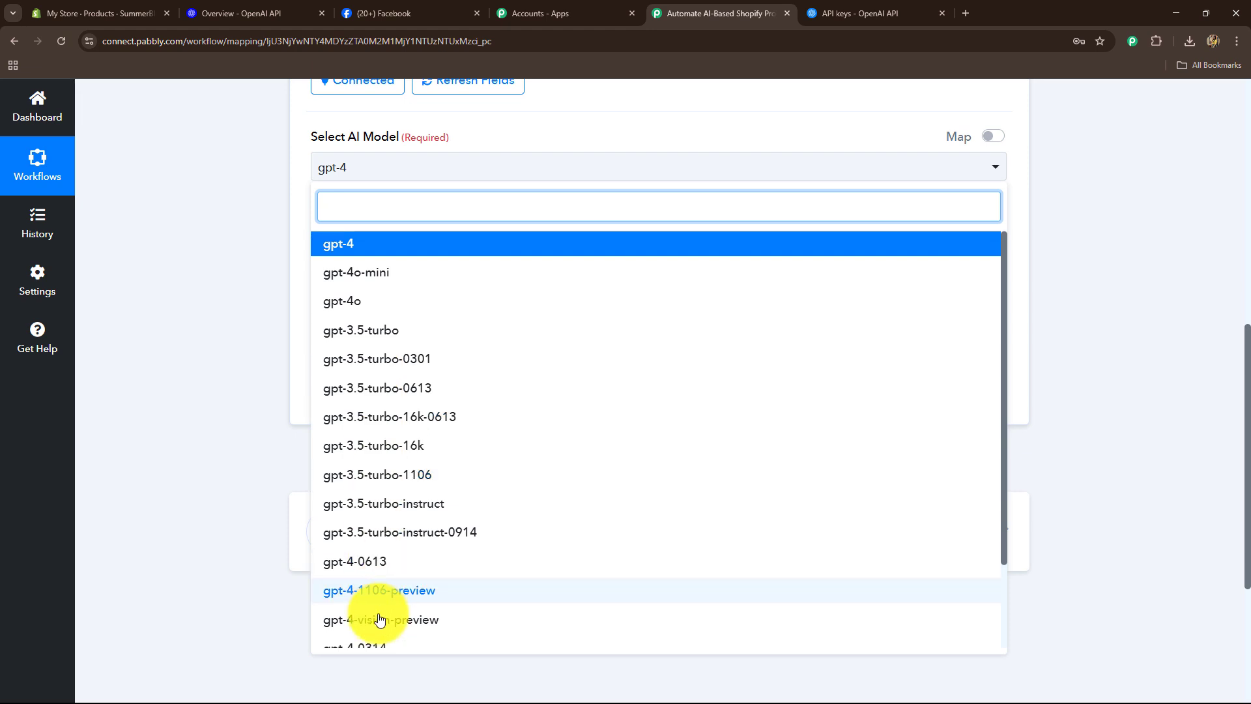
left_click(341, 272)
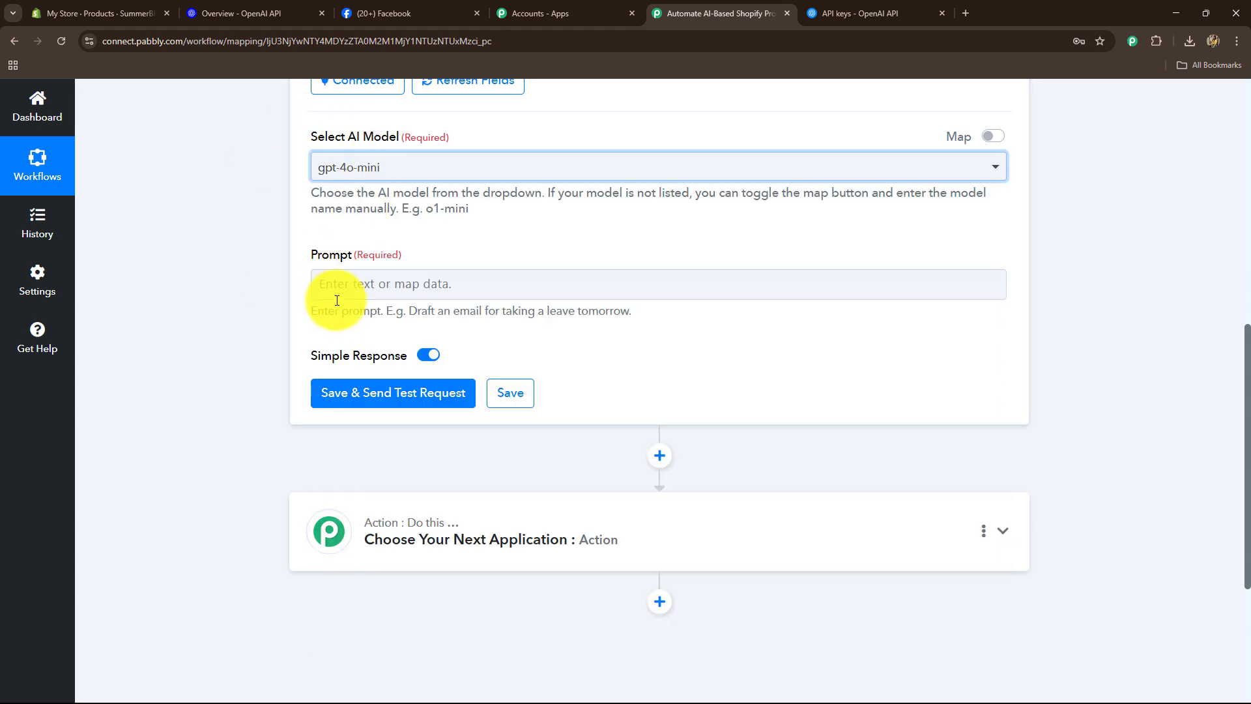
Fill the ChatGPT action's prompt with the pasted text requesting an engaging Facebook post announcing a new fashion product launch, including product placeholders
left_click(344, 290)
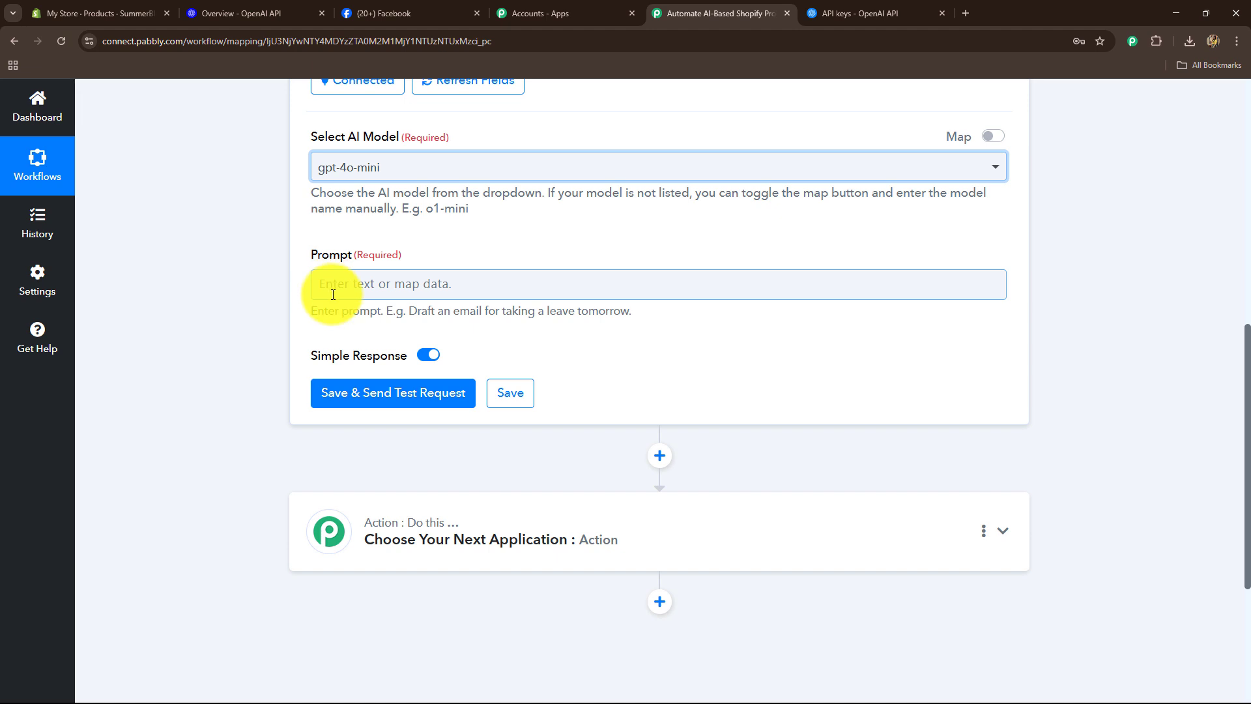
left_click(330, 288)
key("ctrl+v")
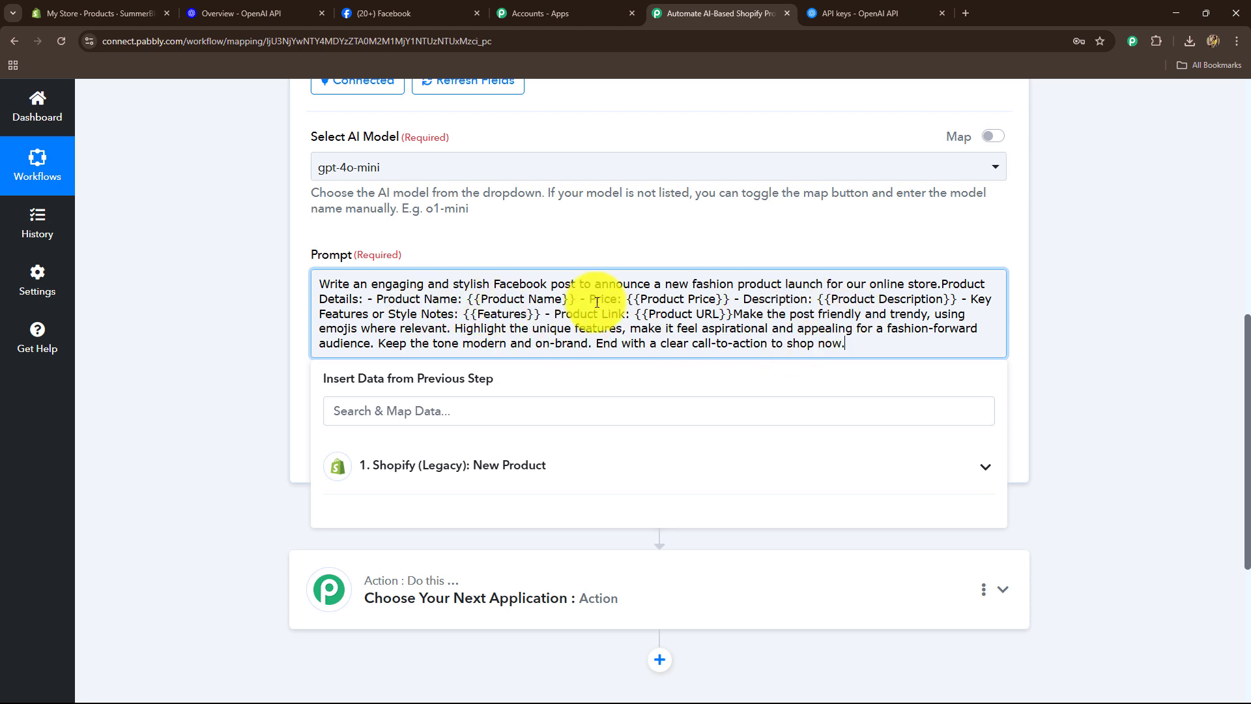
left_click_drag(608, 308, 617, 308)
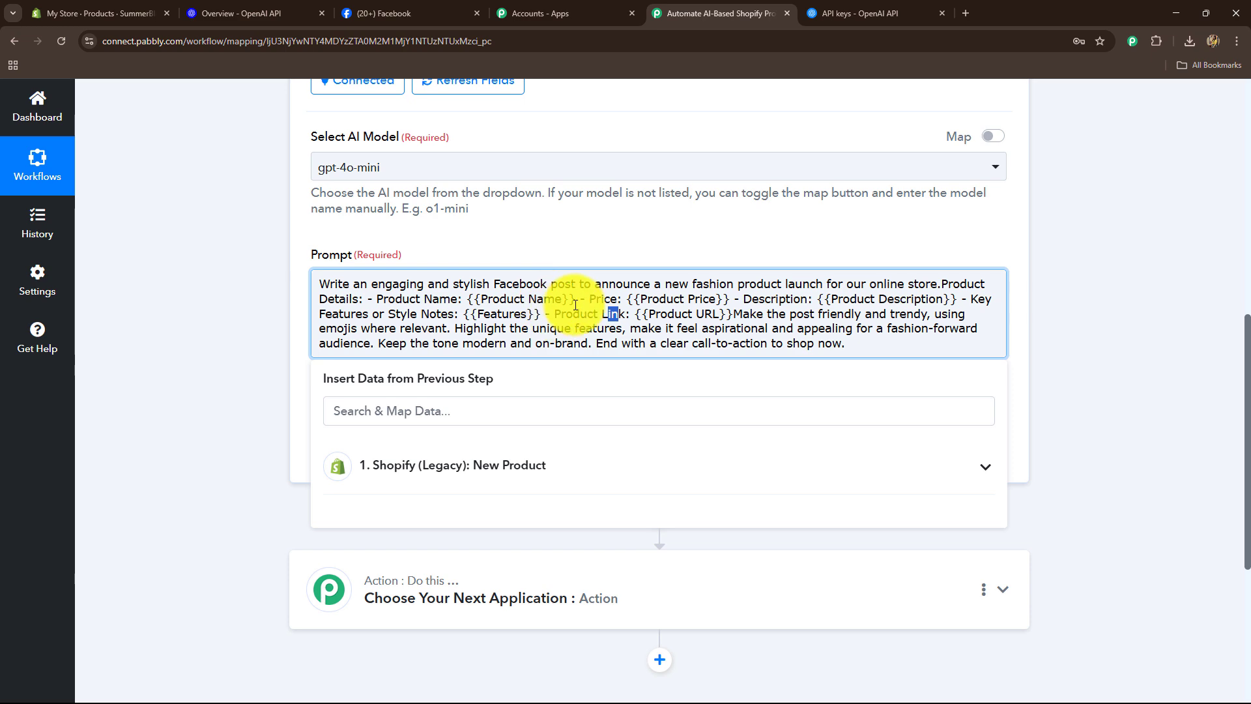
Replace the {{Product Name}} placeholder in the prompt with the Title value mapped from the Shopify New Product step
left_click_drag(576, 299, 470, 299)
key("BackSpace")
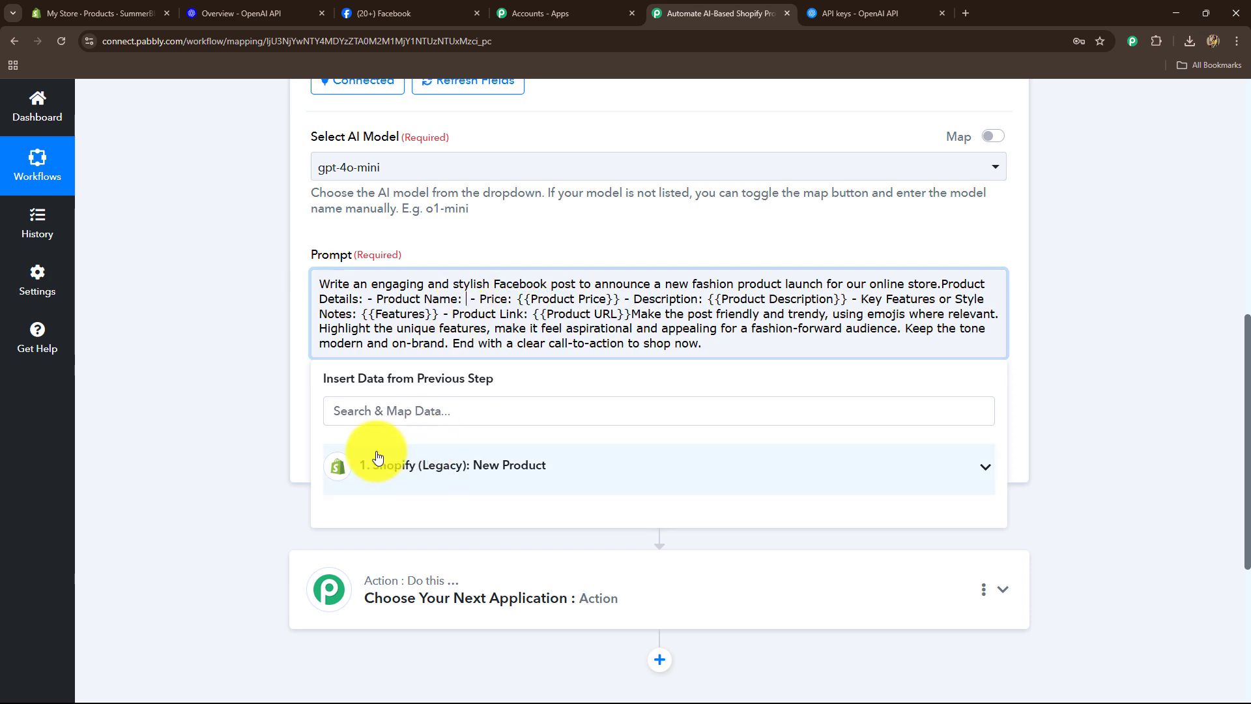
scroll(228, 372, "down", 2)
left_click(469, 333)
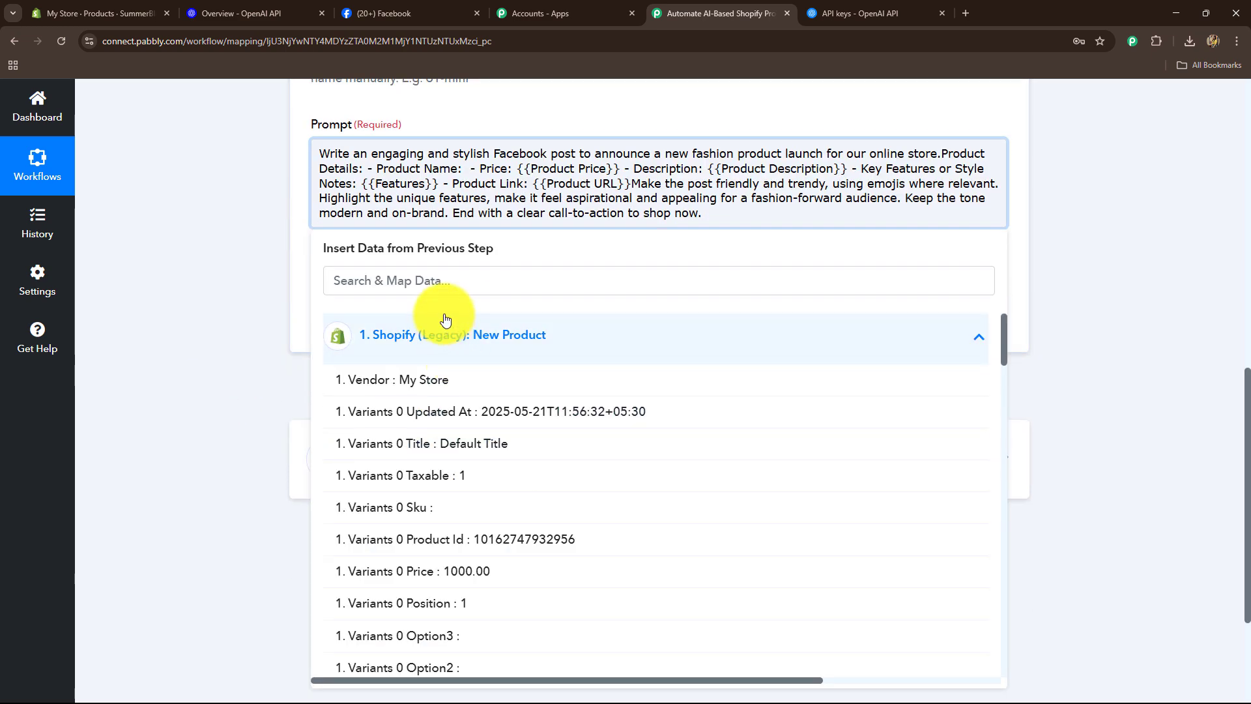
scroll(491, 503, "down", 7)
scroll(491, 507, "down", 2)
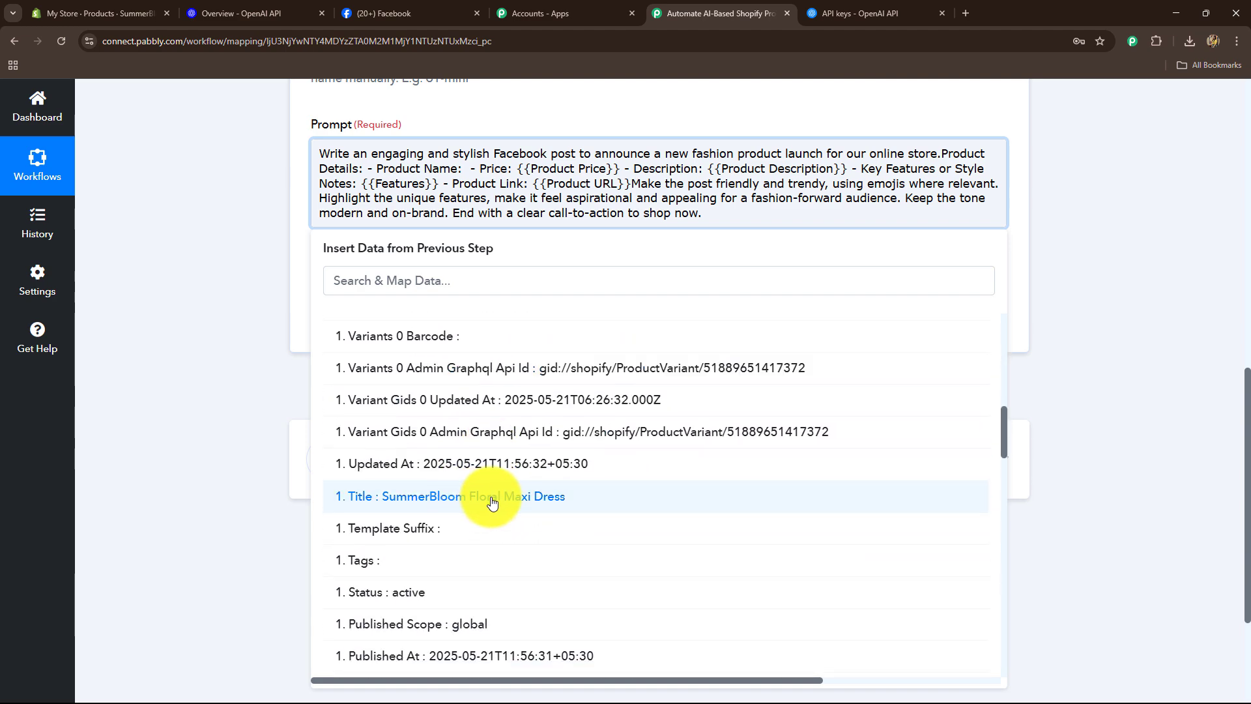
left_click(491, 502)
scroll(231, 396, "up", 4)
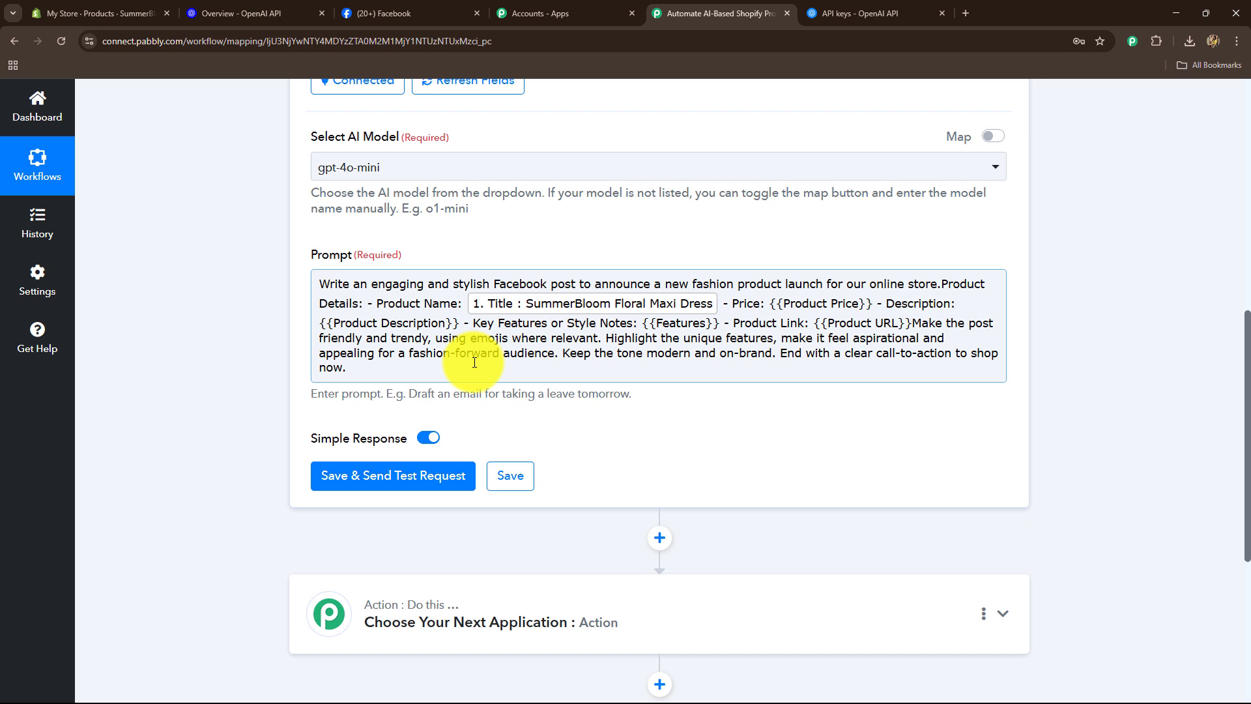
Replace the {{Product Price}} placeholder in the prompt with the Variants 0 Price value from the Shopify New Product step
left_click_drag(872, 304, 774, 301)
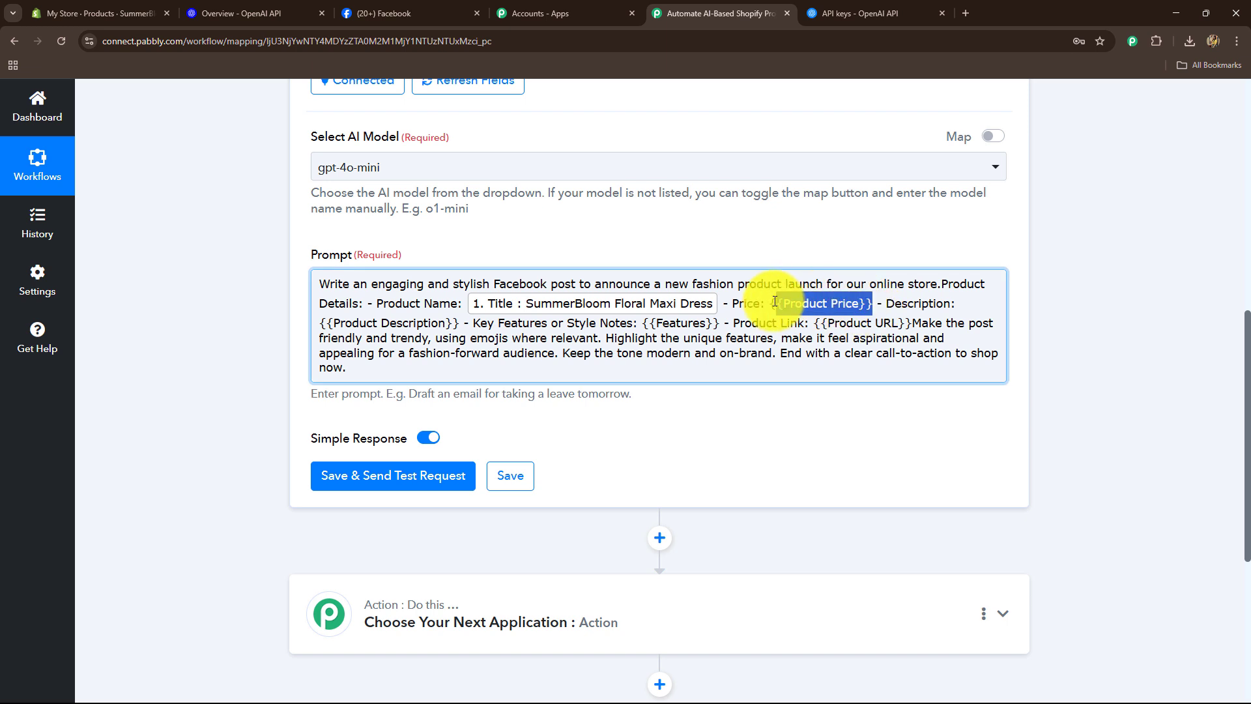
key("BackSpace")
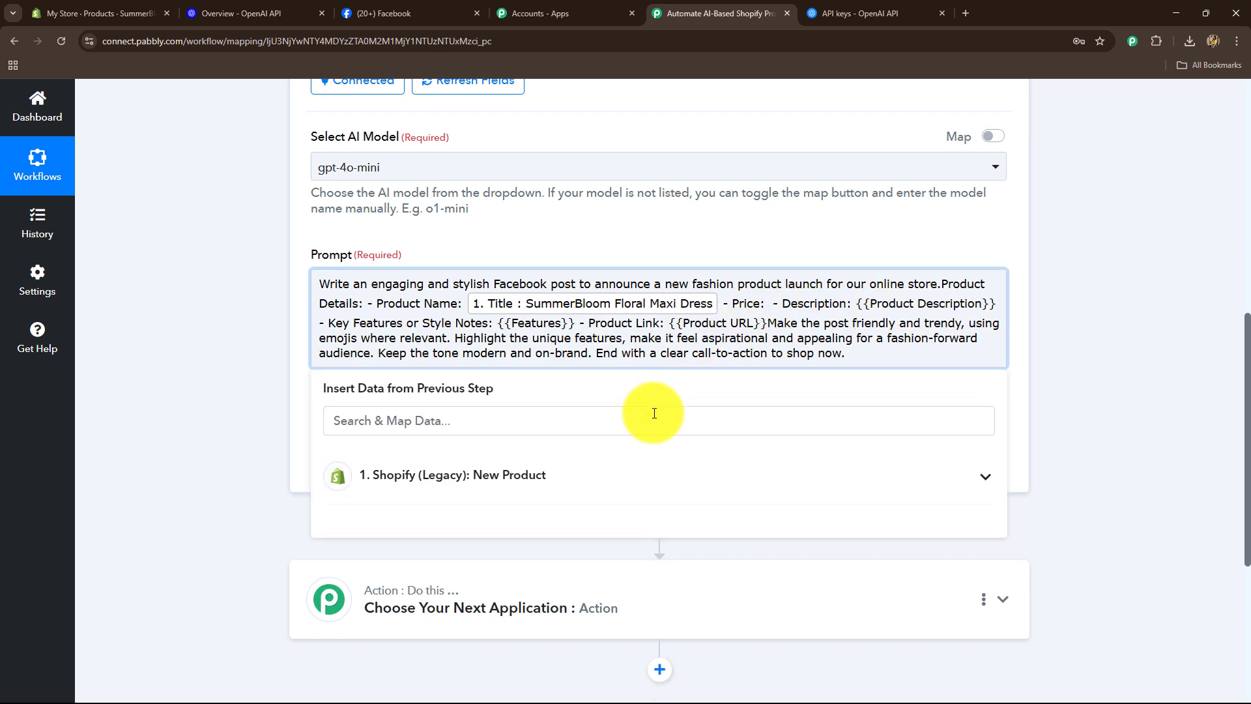
left_click(488, 479)
scroll(246, 447, "down", 4)
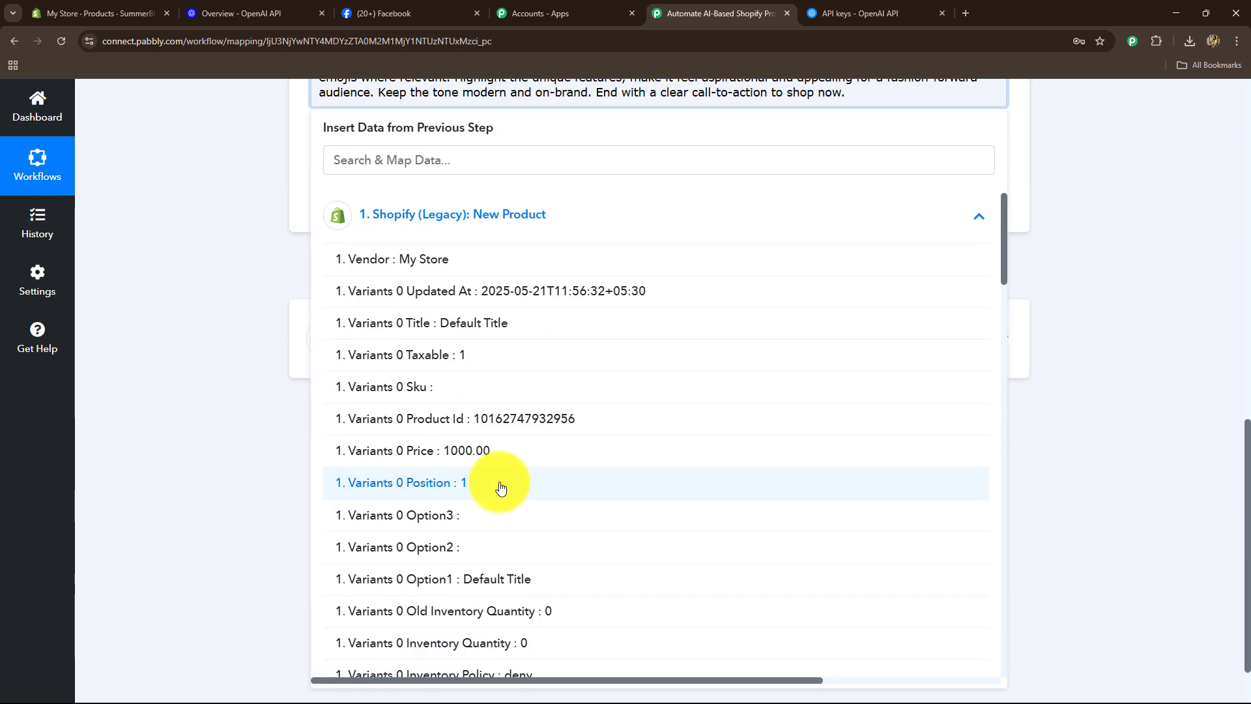
left_click(473, 451)
scroll(179, 365, "up", 2)
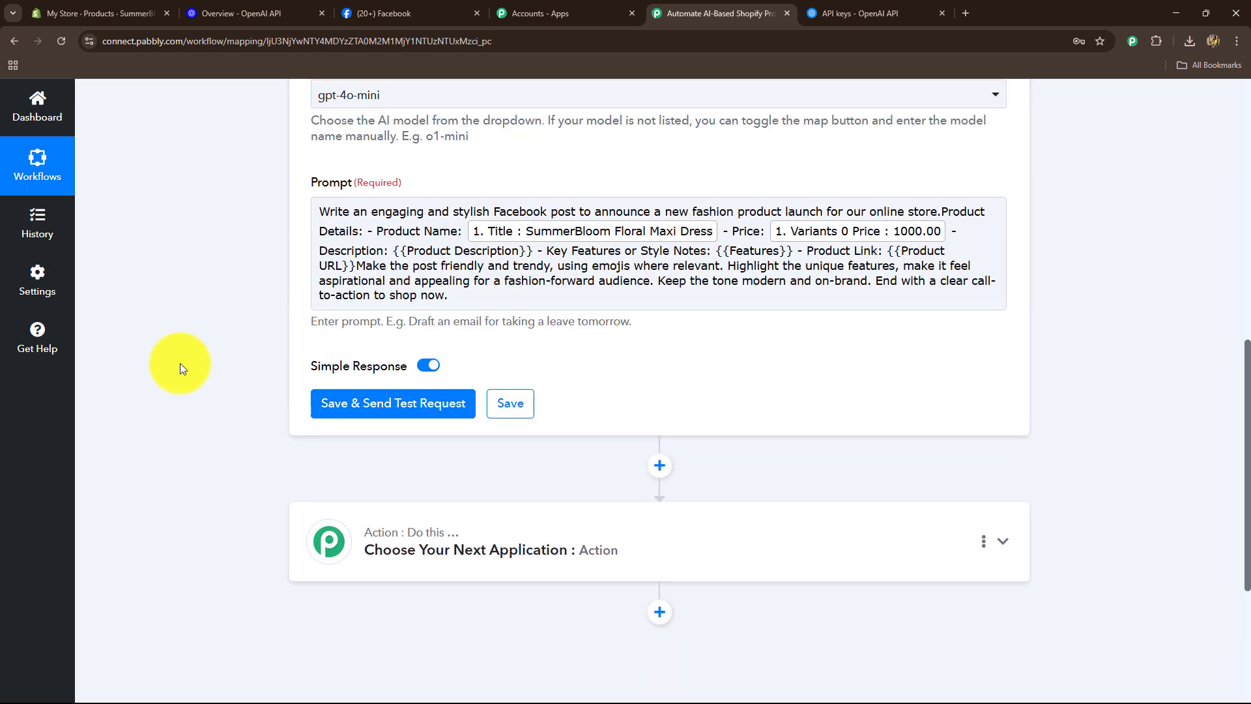
left_click_drag(392, 251, 534, 255)
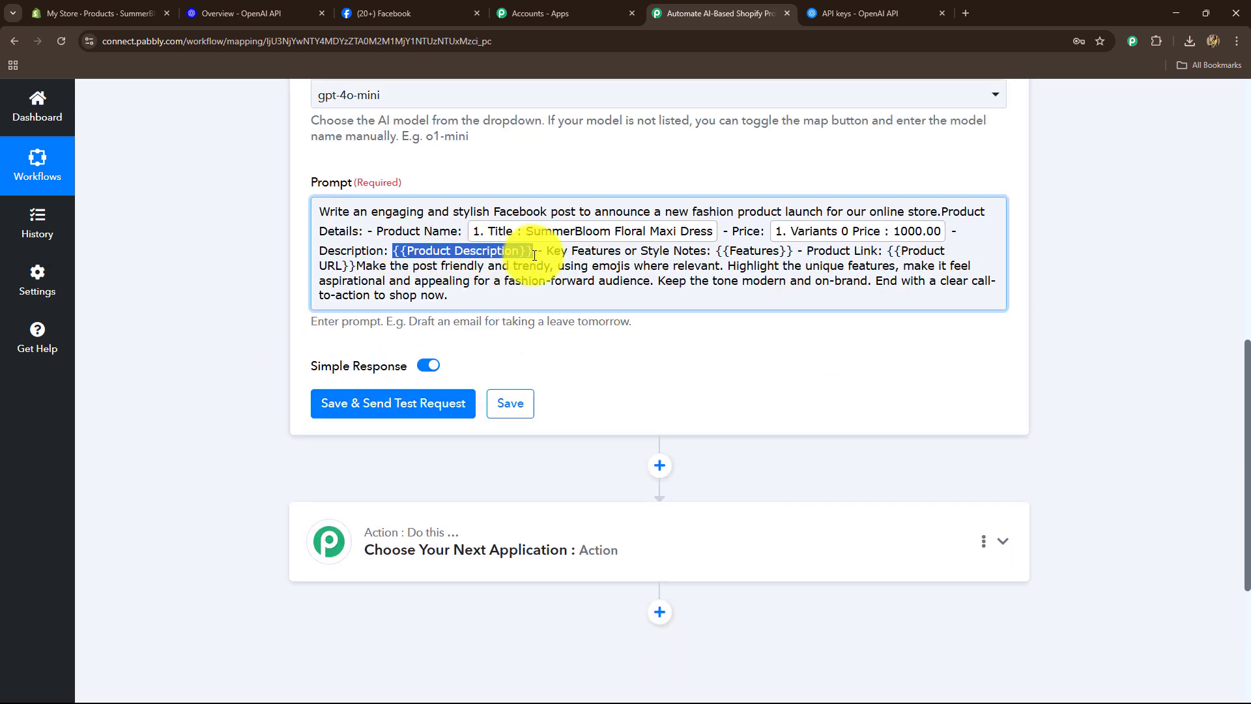
key("BackSpace")
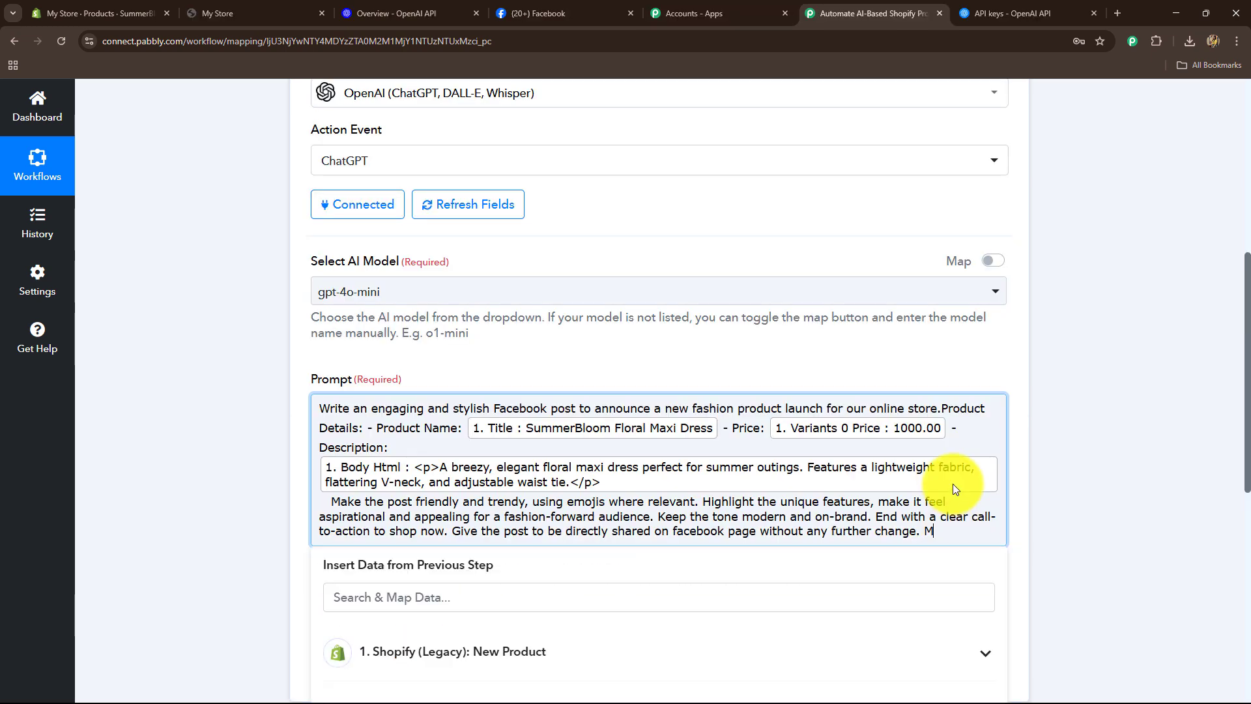
key("BackSpace")
type("My Store link : https://mz9prj-uj.myshopify.com/")
left_click(274, 412)
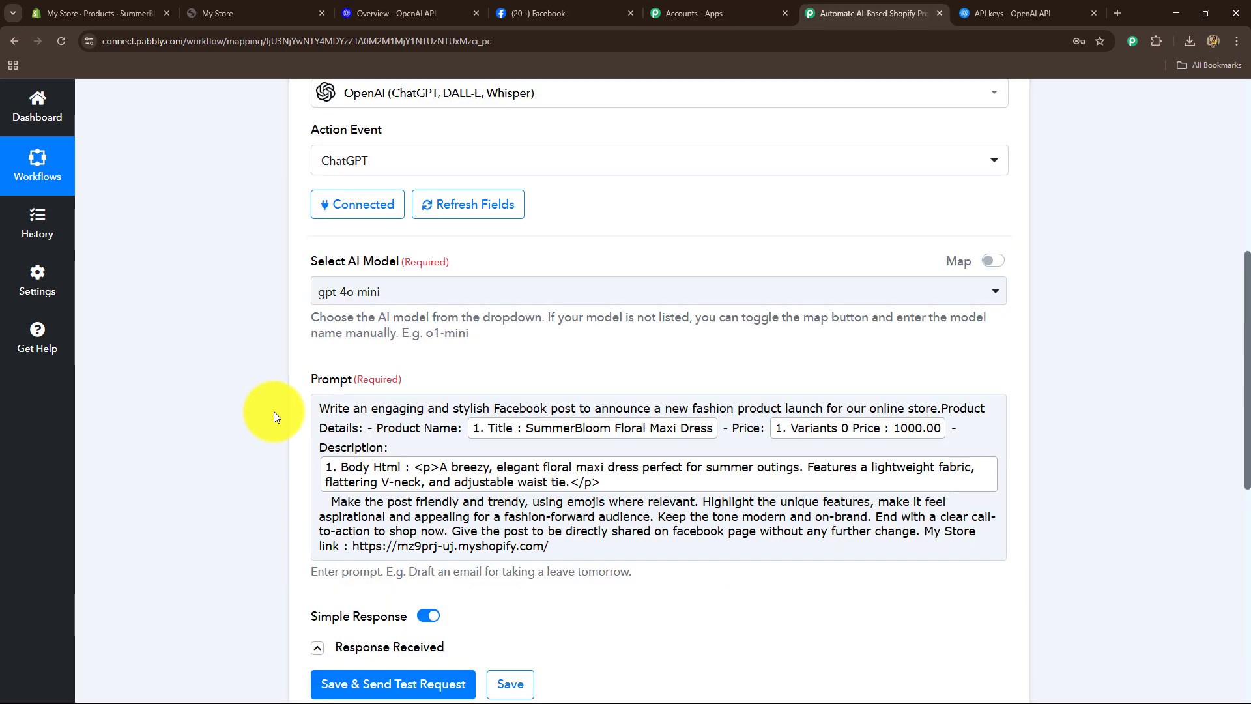
Save the ChatGPT action with a test request and review the generated message content, including the store link
scroll(275, 402, "down", 5)
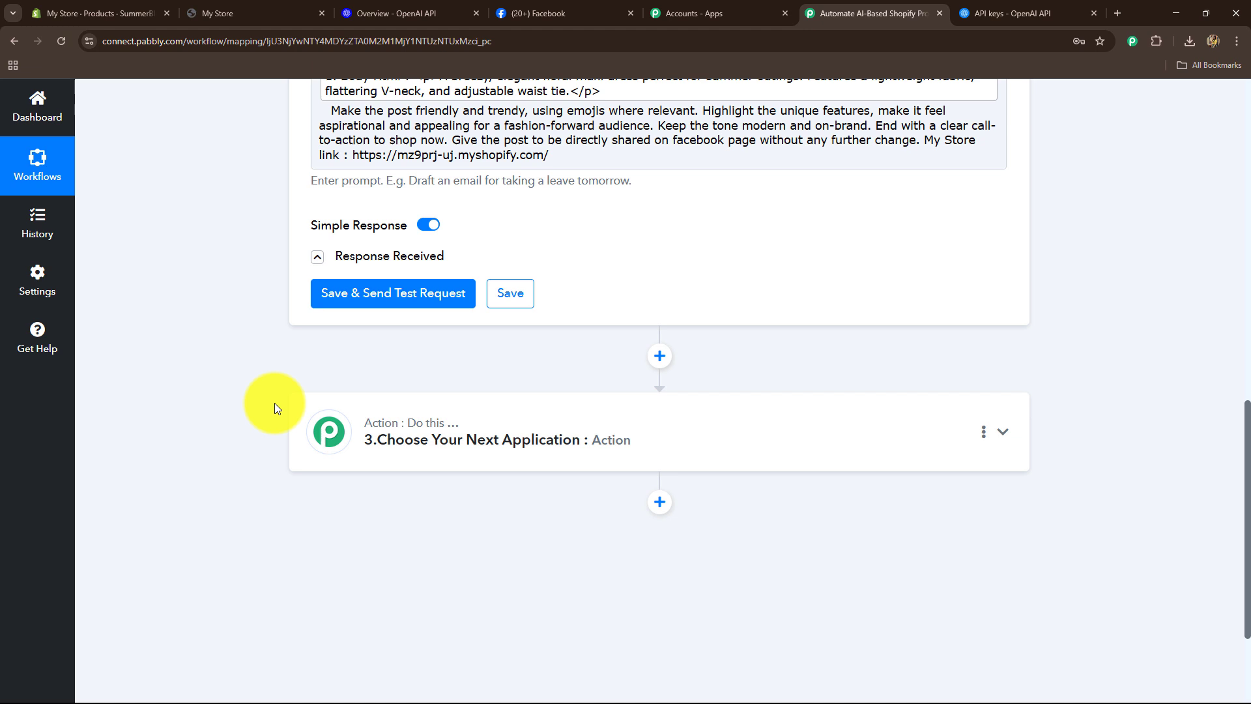
left_click(357, 296)
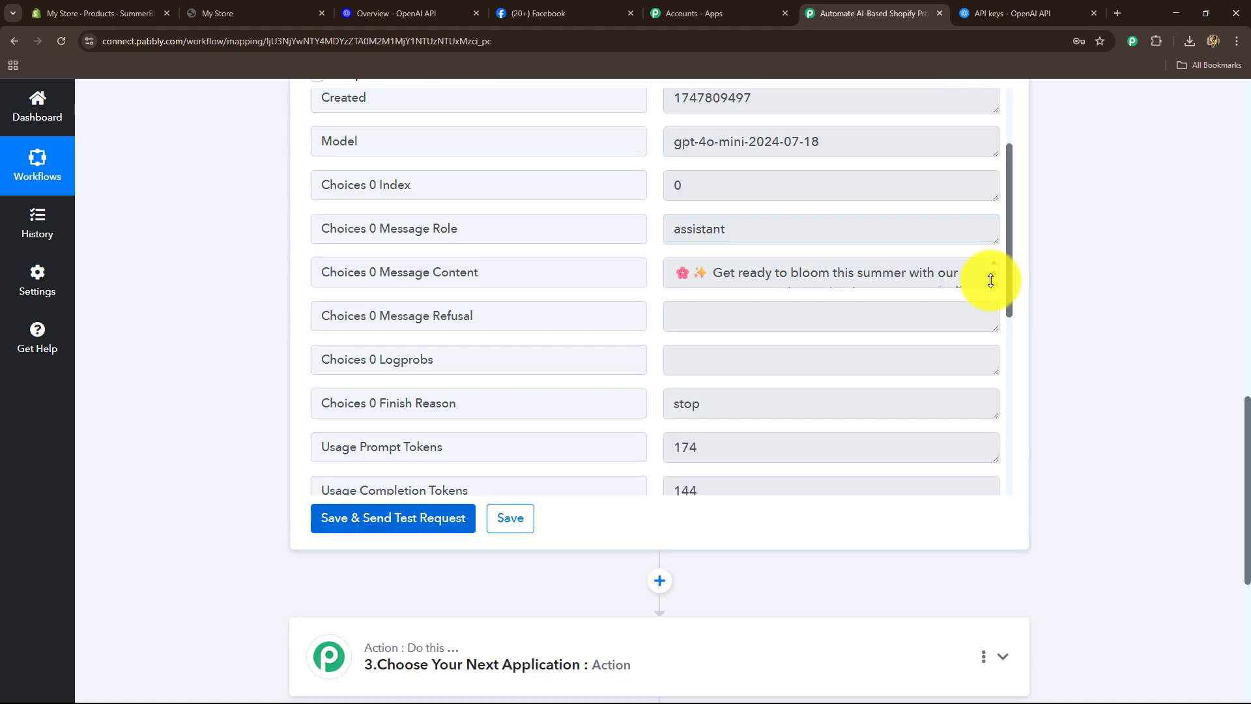
left_click_drag(995, 288, 995, 443)
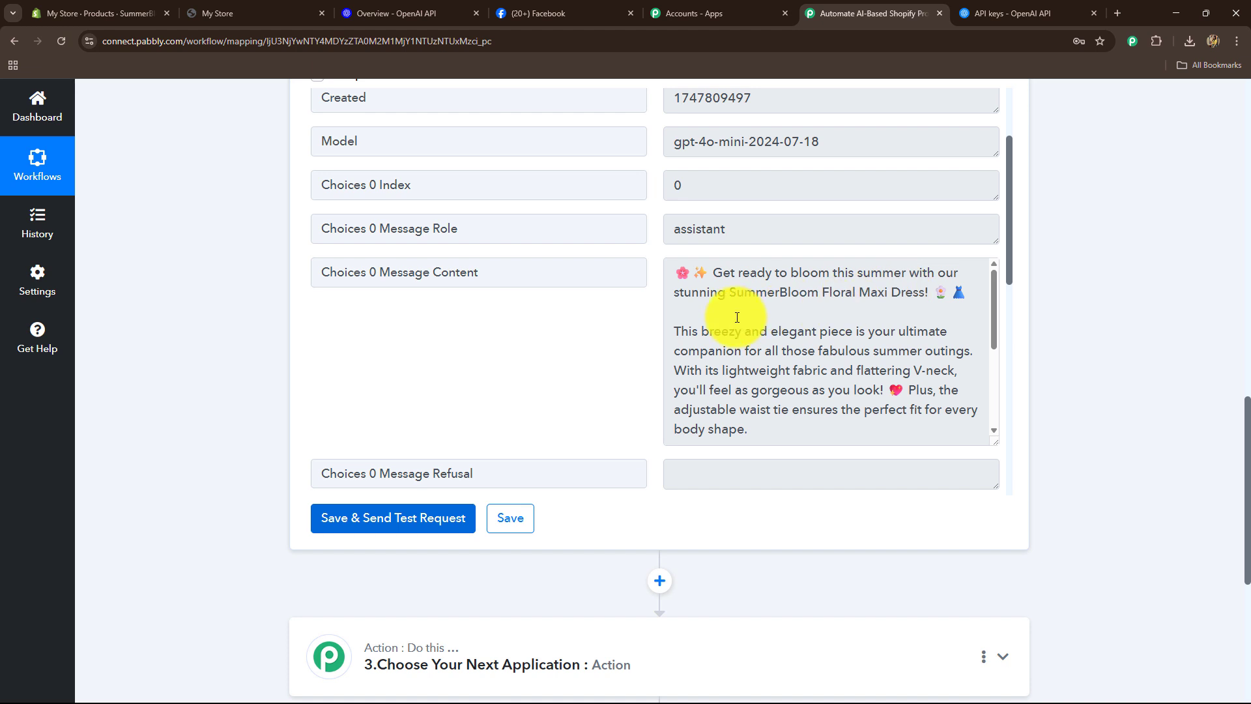
scroll(700, 349, "down", 3)
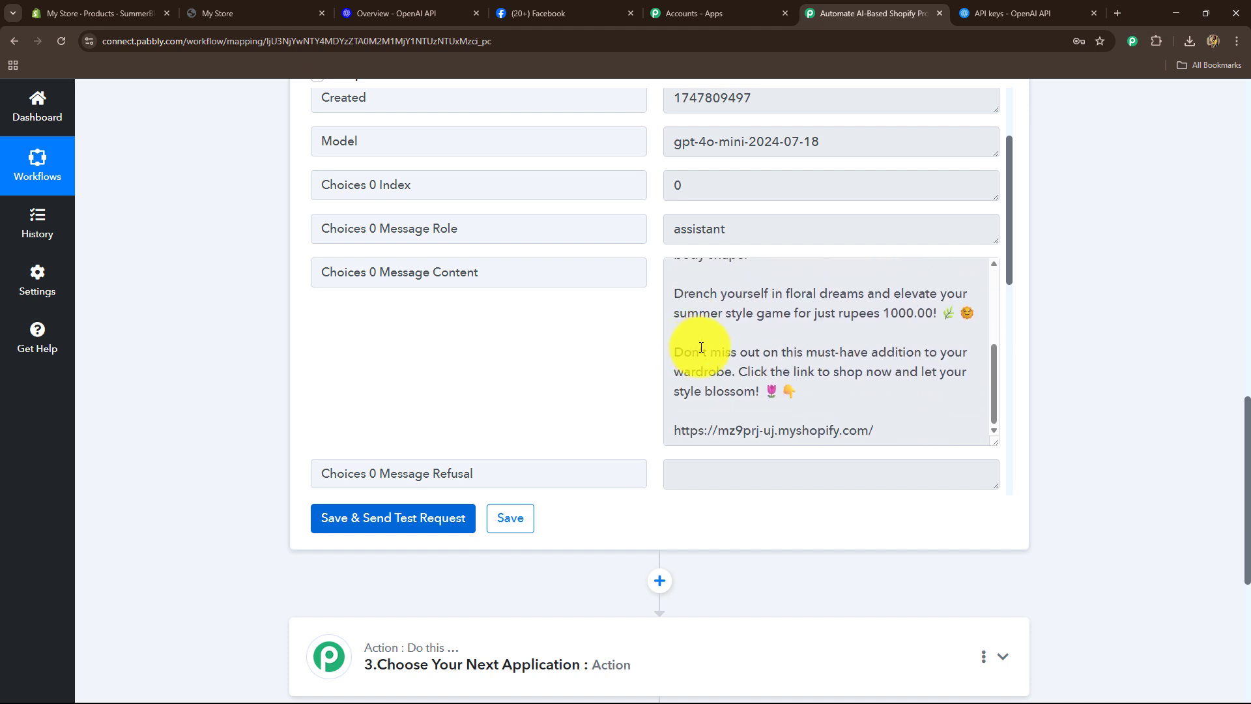
left_click_drag(678, 431, 893, 431)
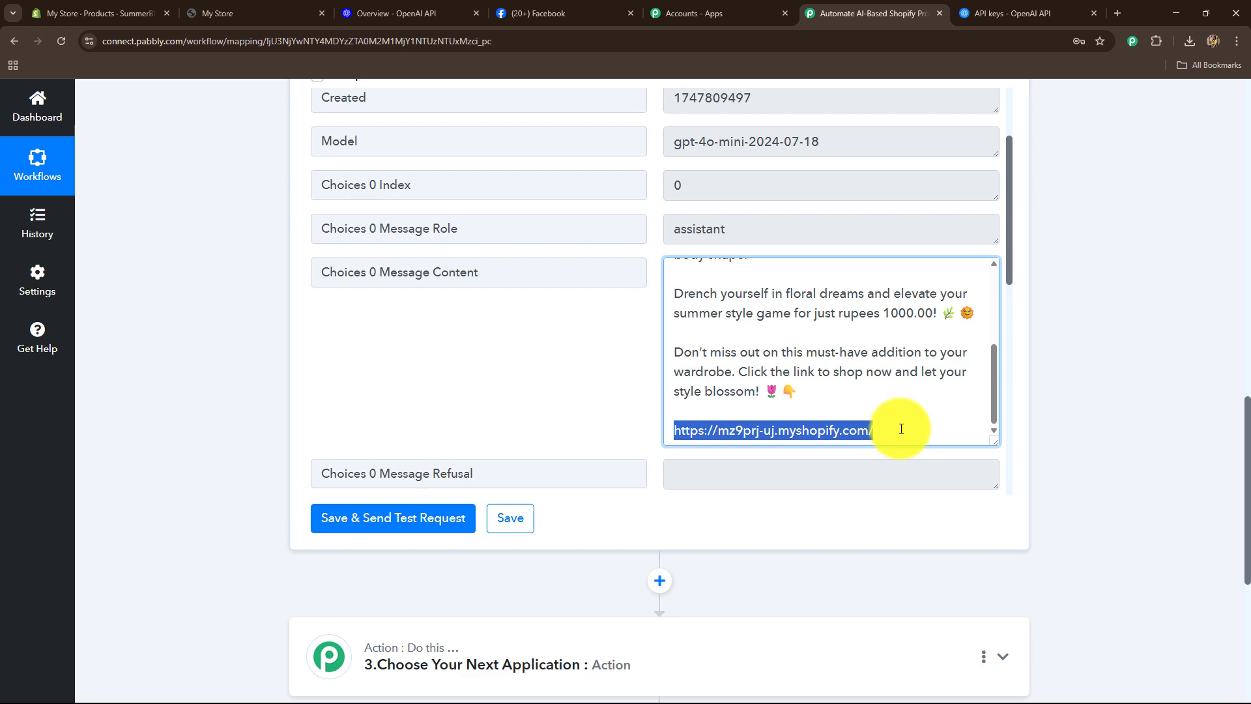
scroll(1123, 384, "down", 5)
scroll(1123, 385, "up", 3)
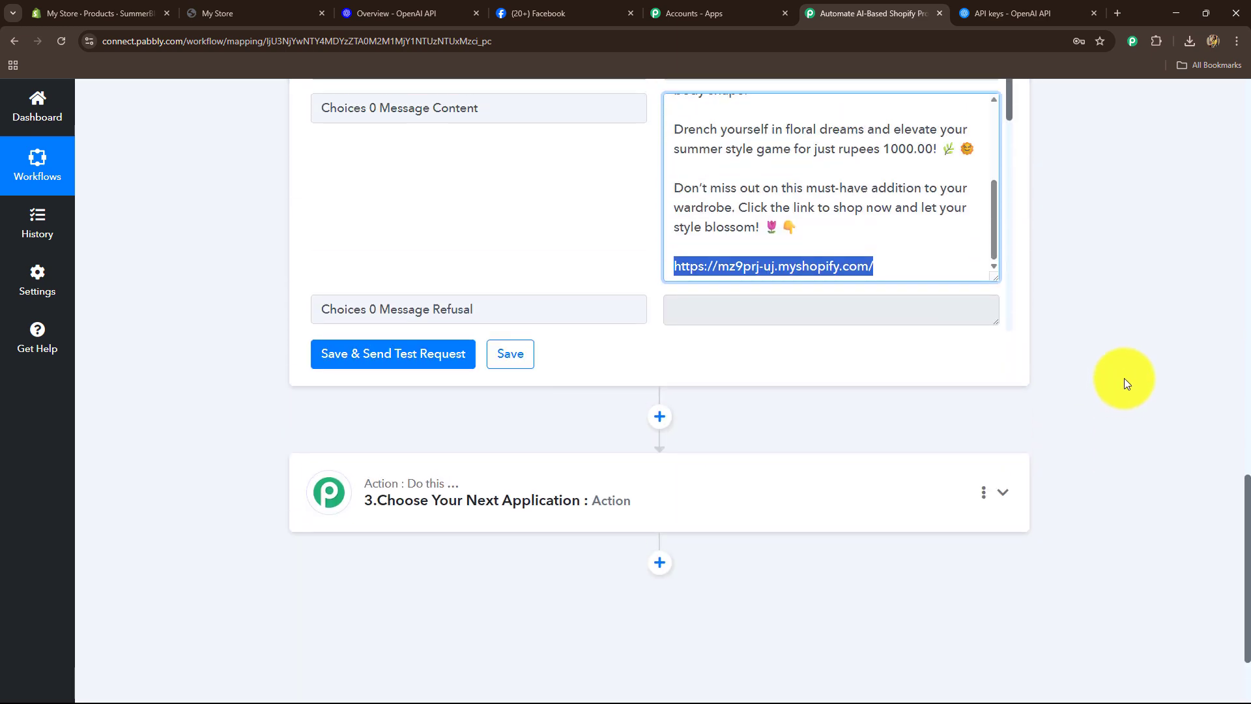
scroll(1124, 379, "up", 1)
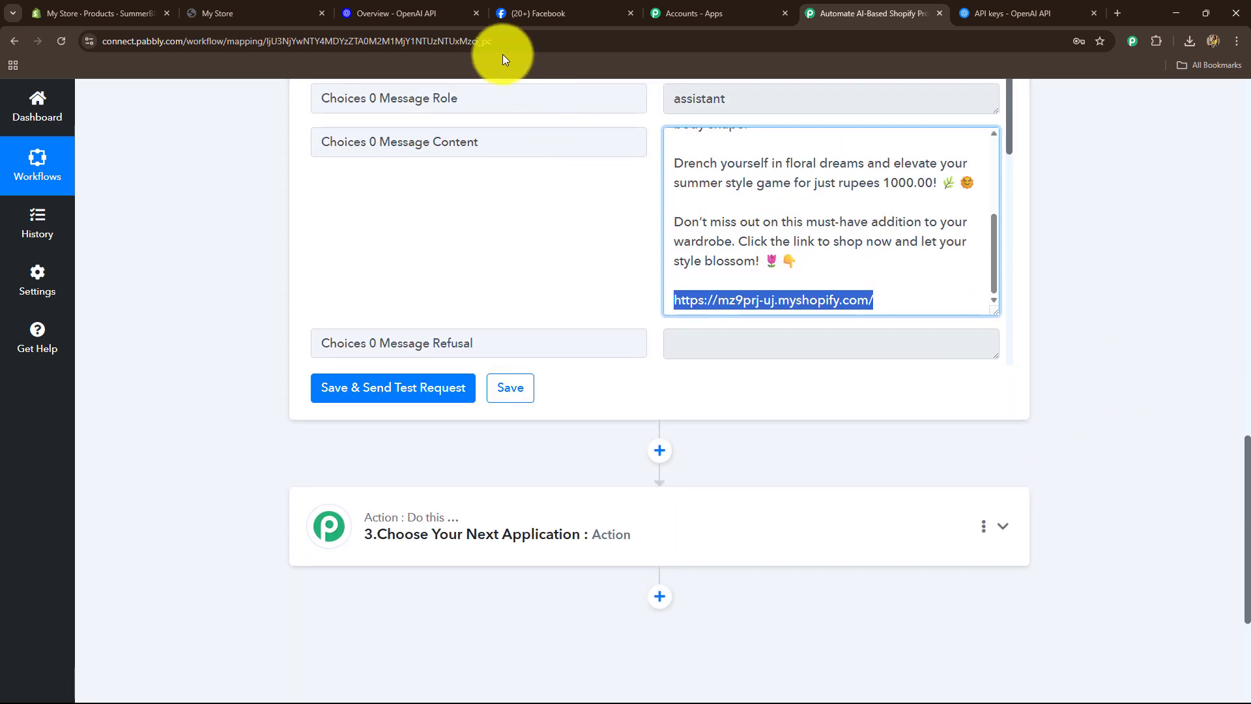
Switch to Facebook and look over the Glam Fusion page and its existing posts
left_click(538, 14)
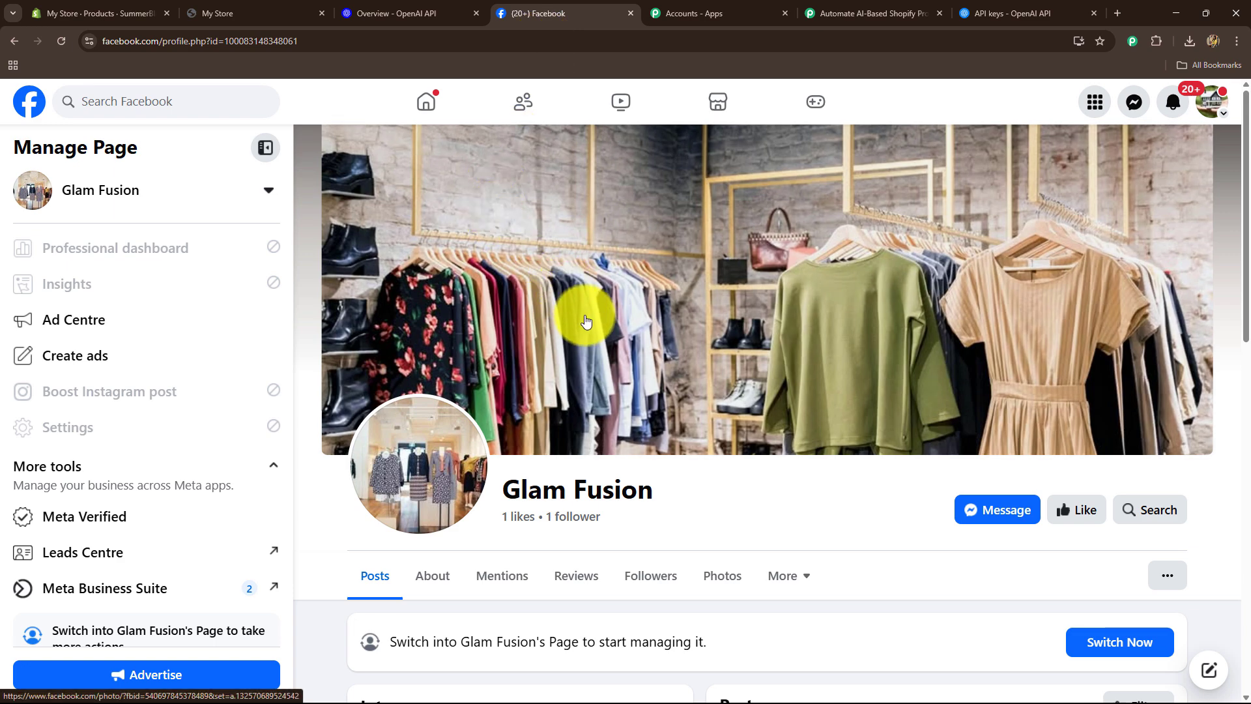
scroll(586, 319, "down", 4)
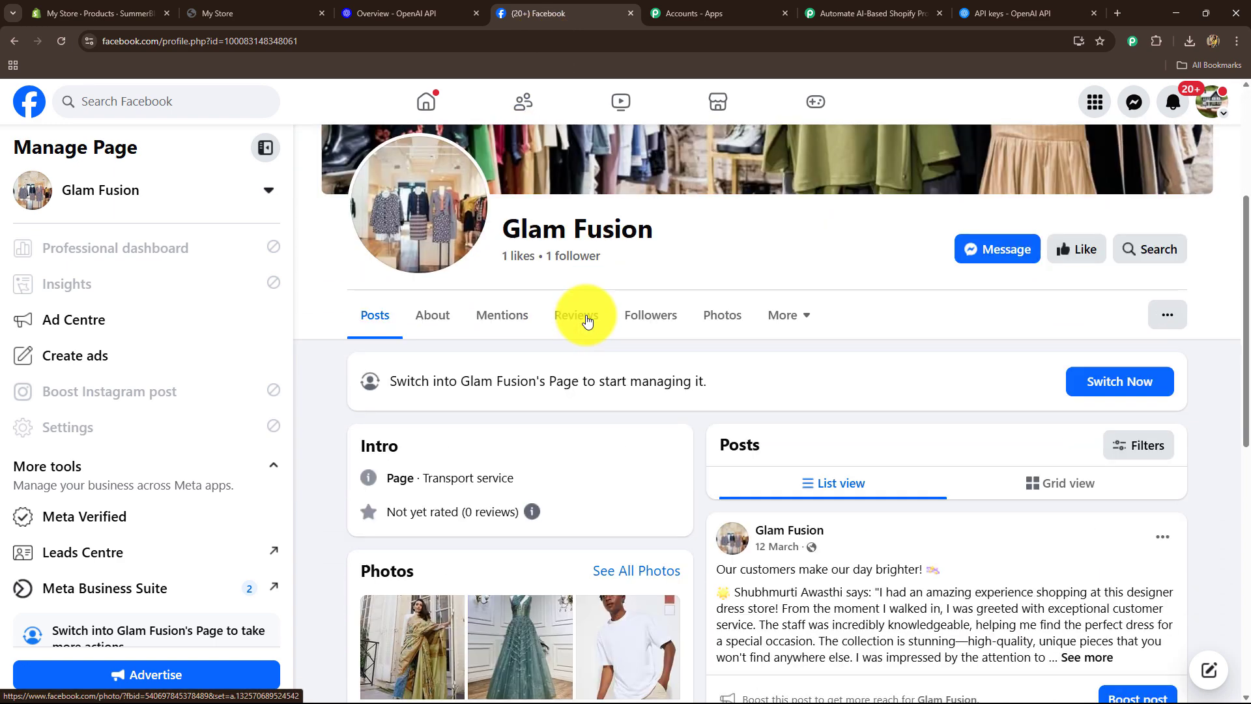
scroll(580, 316, "up", 4)
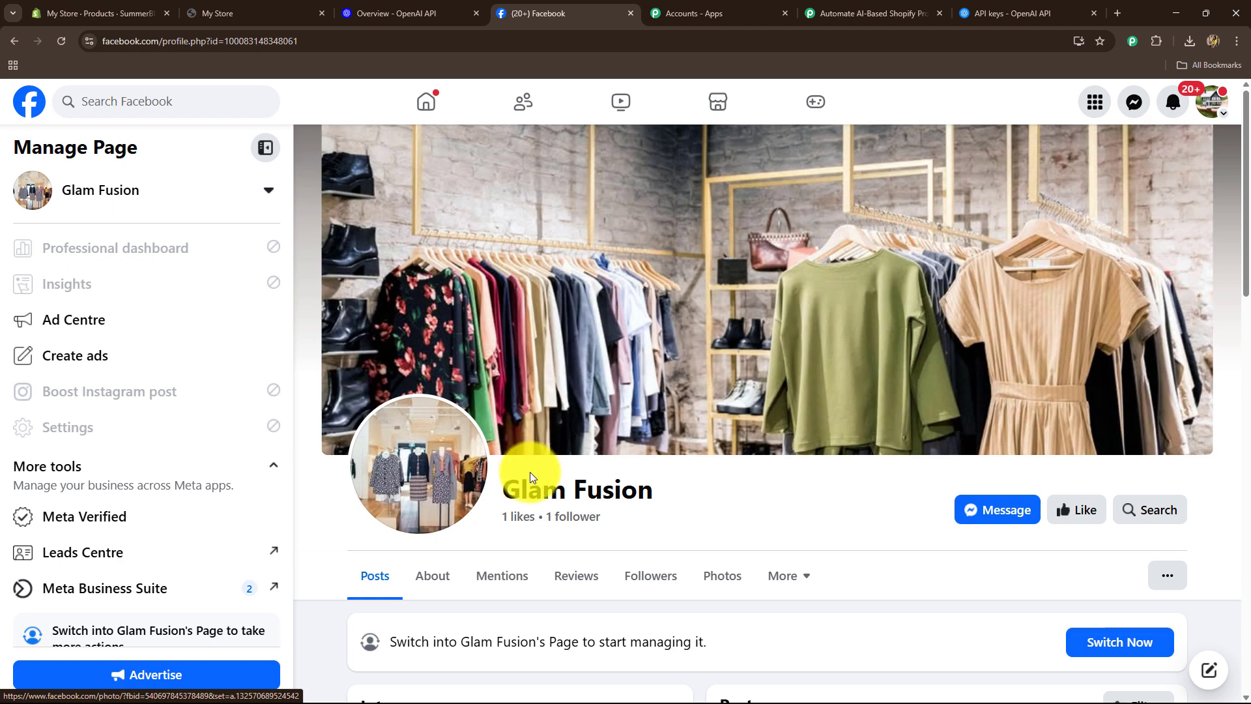
Back in Pabbly Connect, set the workflow's third action to Facebook Pages with the Create Page Post event
left_click(855, 5)
scroll(404, 345, "down", 3)
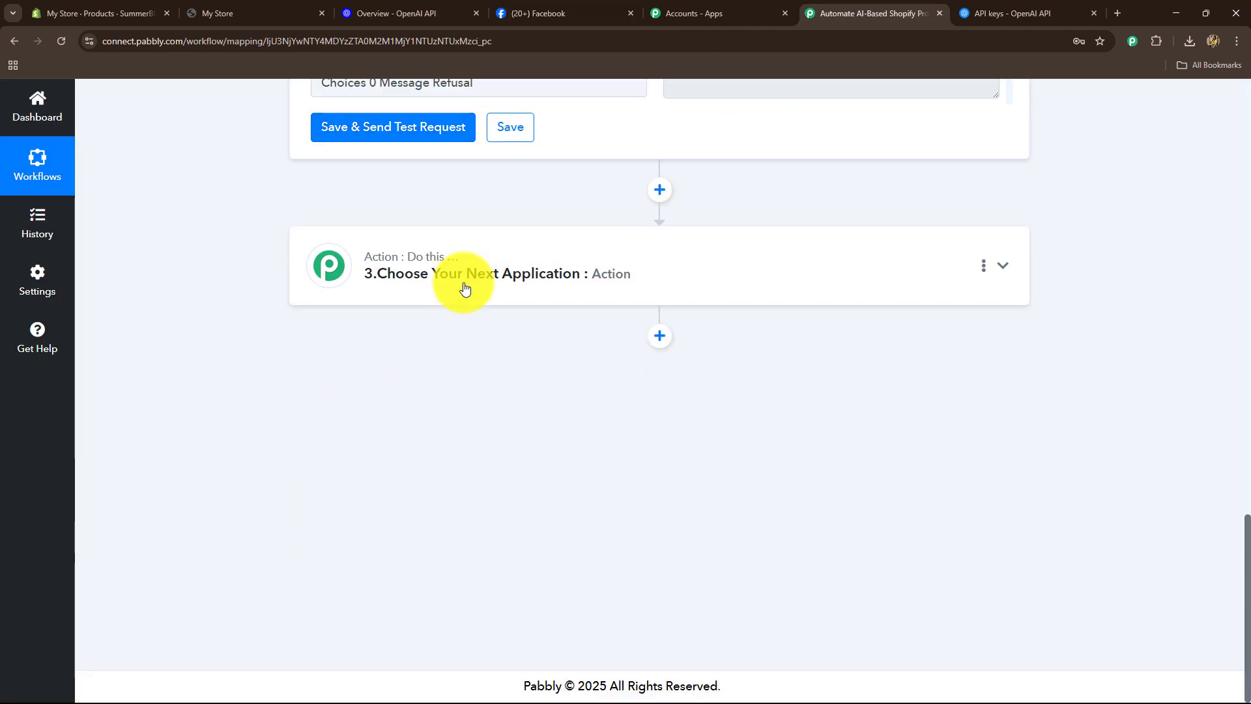
left_click(461, 287)
scroll(385, 350, "up", 1)
left_click(371, 357)
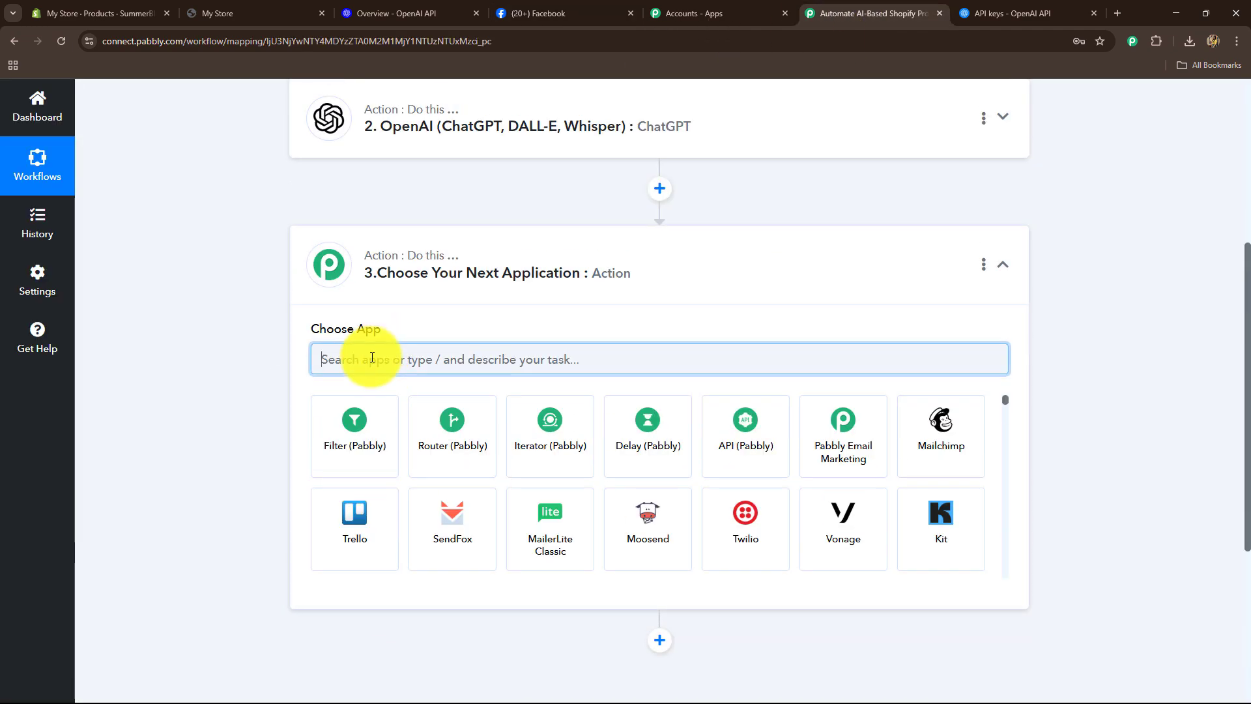
type("Fac")
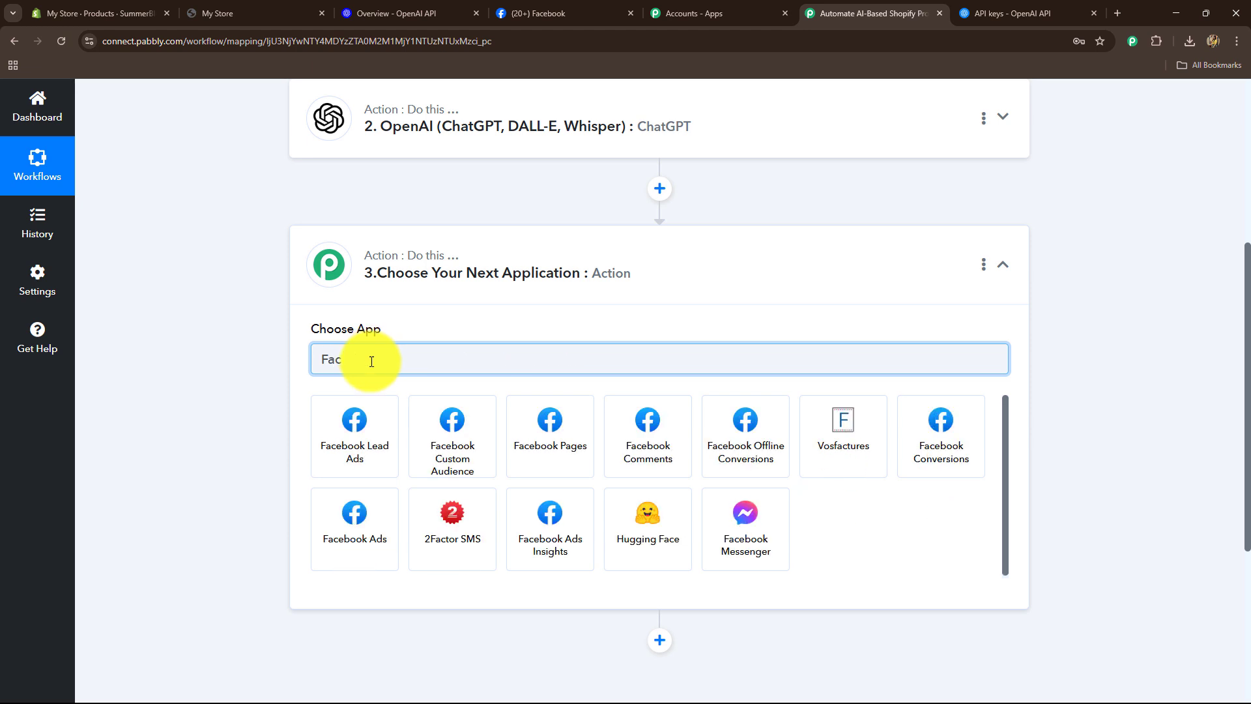
left_click(521, 436)
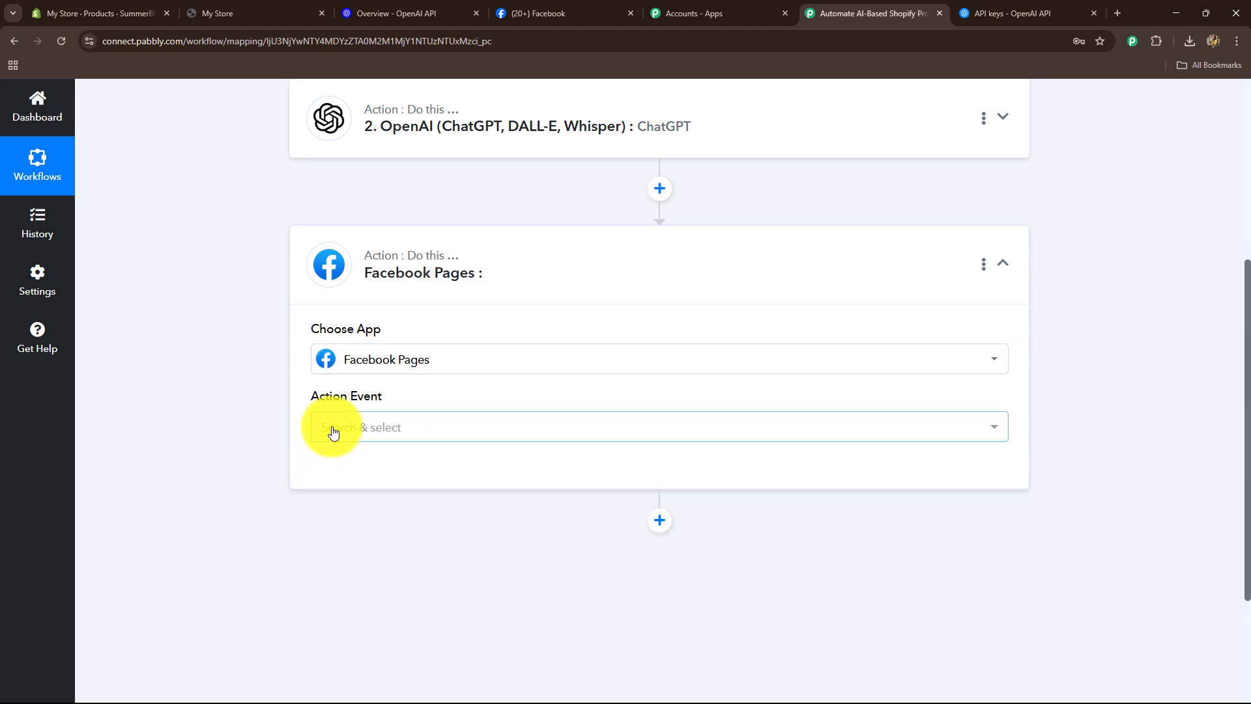
left_click(329, 428)
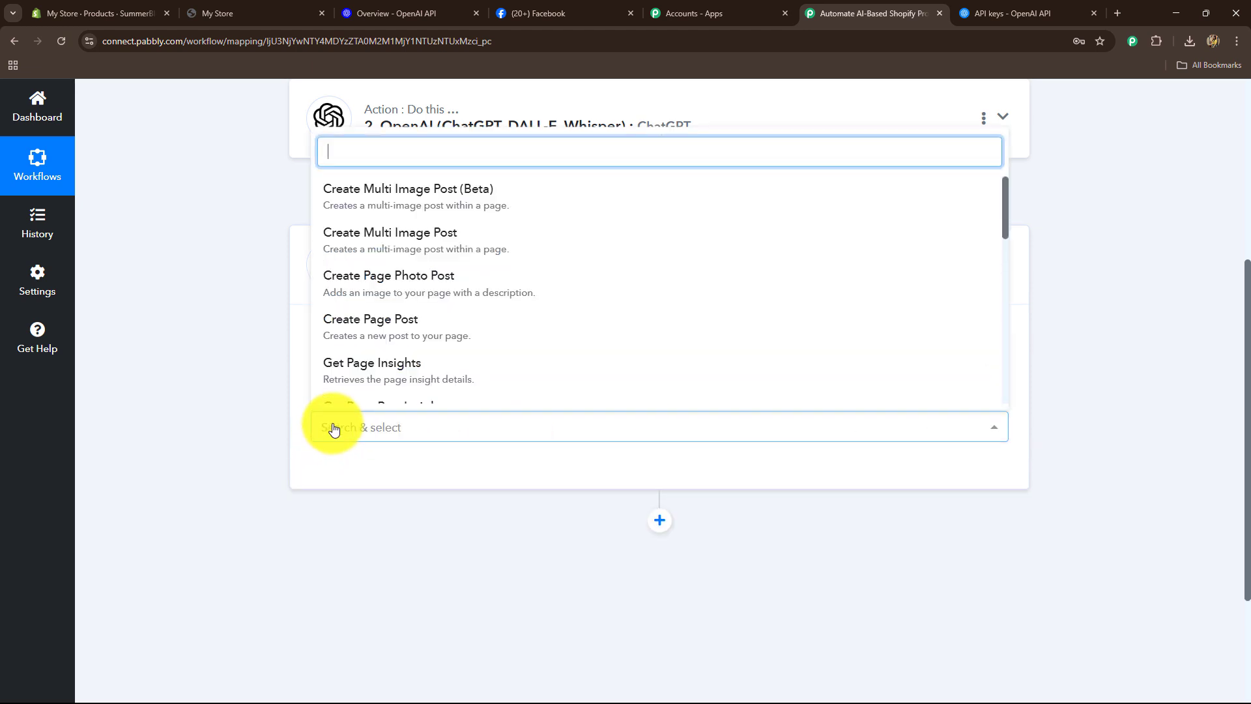
left_click(343, 343)
Connect the action through the existing Facebook Pages #16 connection and choose Glam Fusion as the page
left_click(389, 482)
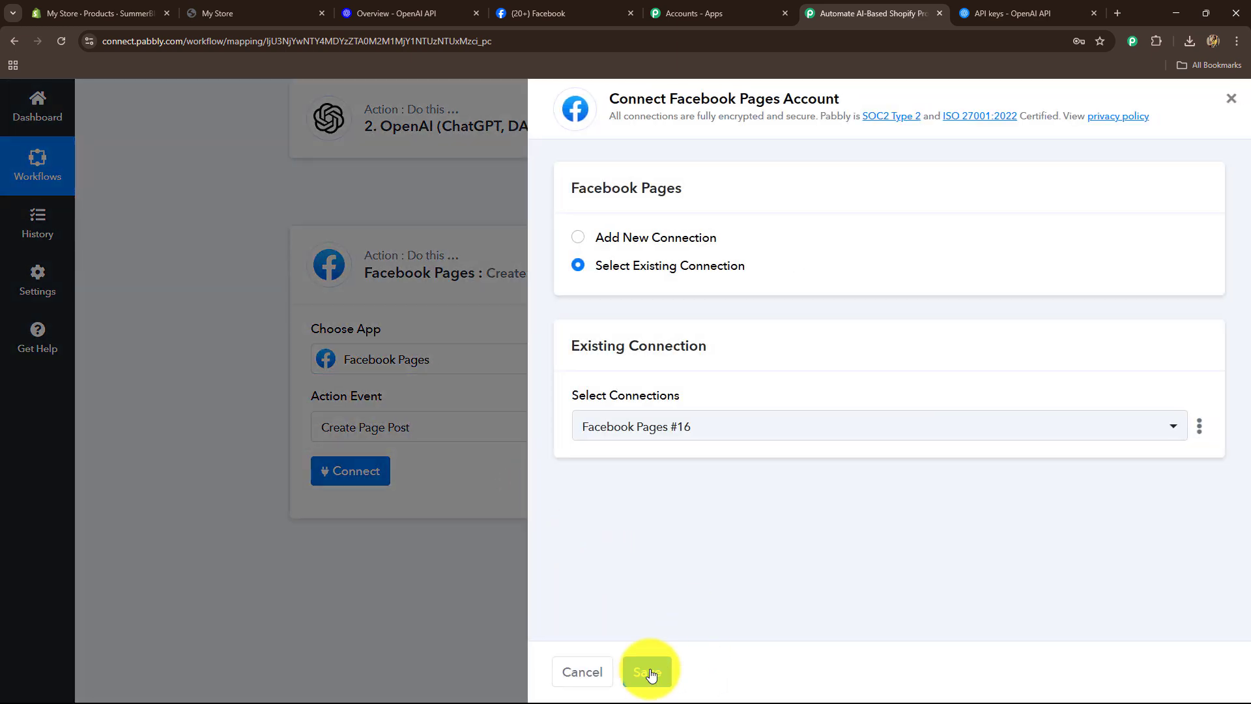
left_click(649, 674)
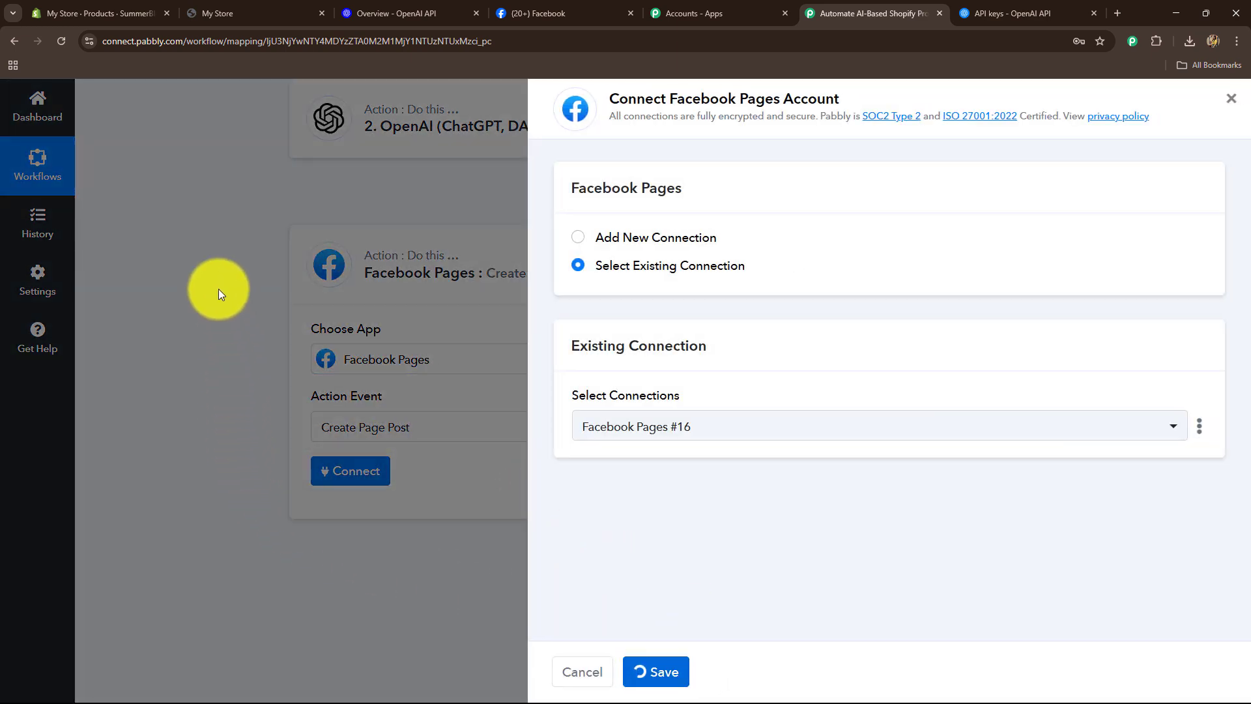
scroll(210, 261, "down", 6)
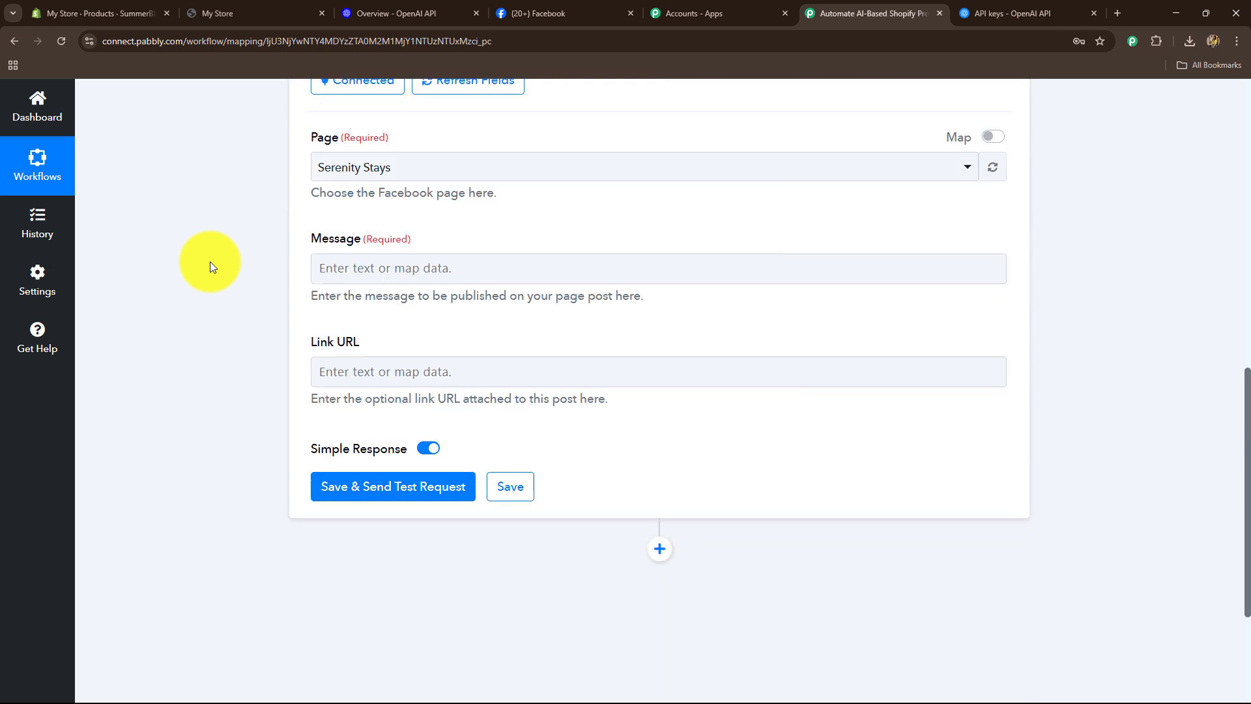
left_click(409, 181)
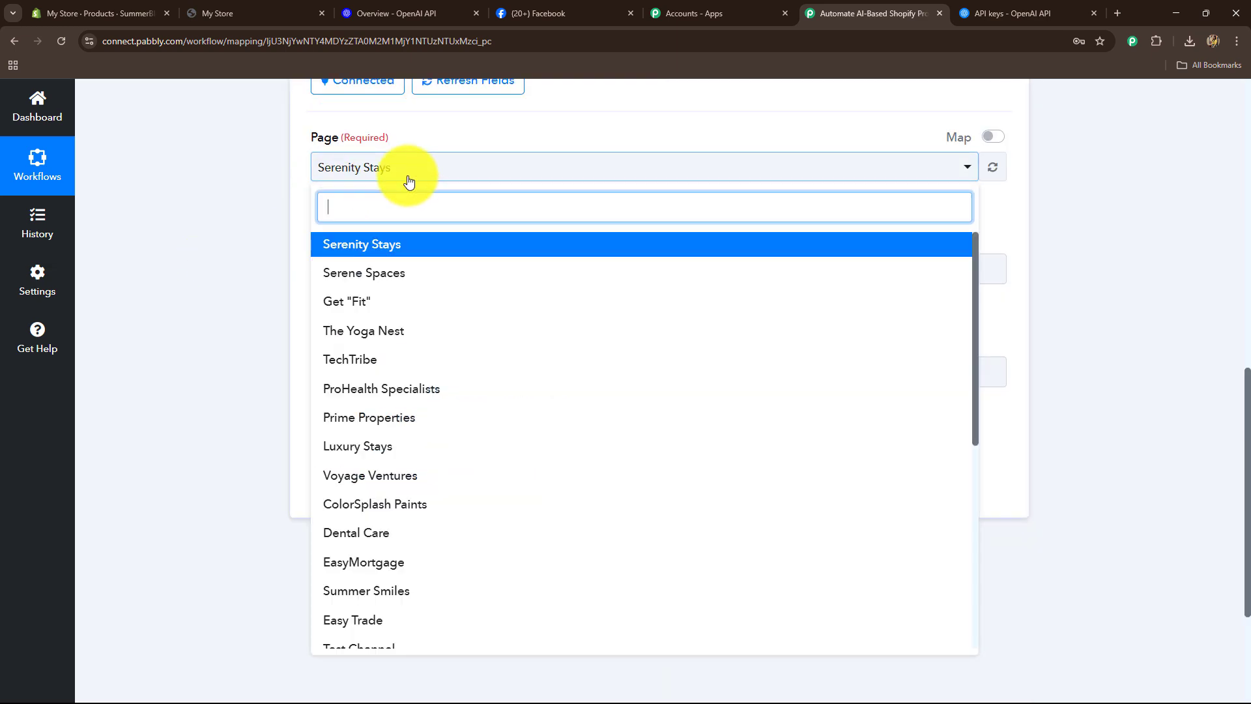
type("gl")
left_click(337, 271)
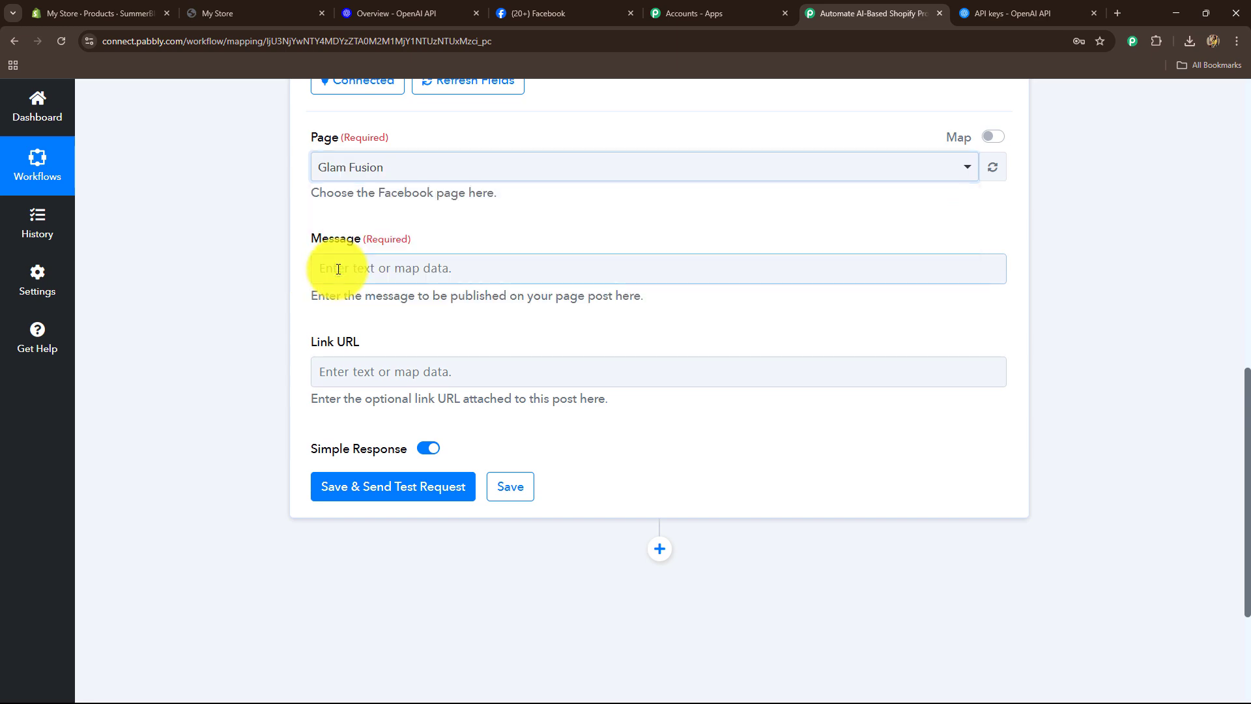
Map the page post's message to the Choices 0 Message Content value from the ChatGPT step
left_click(383, 273)
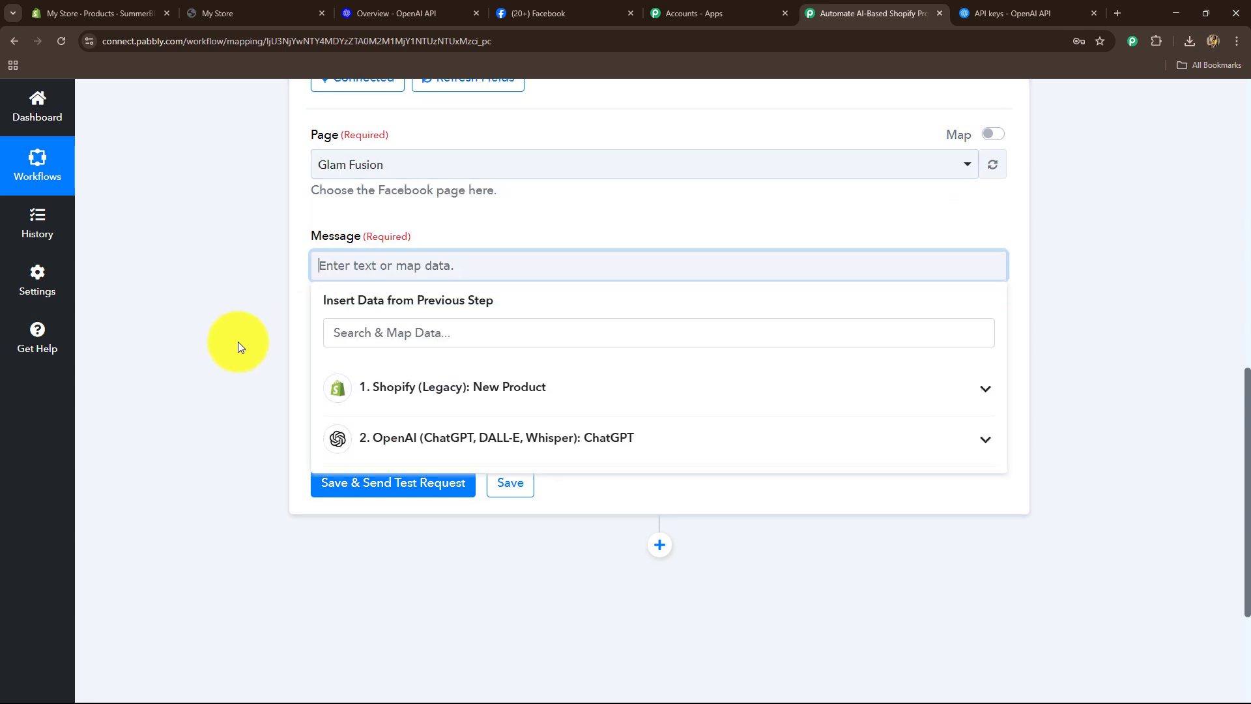
scroll(237, 341, "down", 2)
left_click(475, 310)
left_click(391, 548)
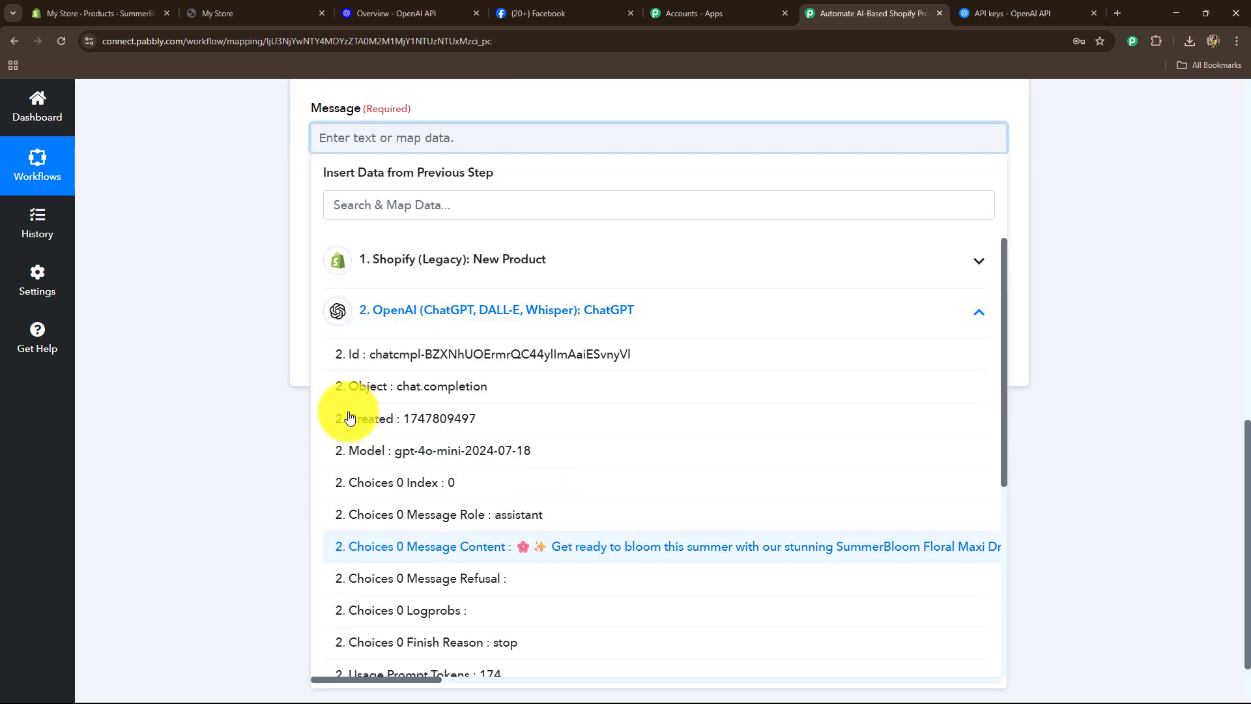
Search the Shopify New Product data for "ima" and map Media 0 Preview Image Src as the post's link URL
scroll(391, 312, "down", 2)
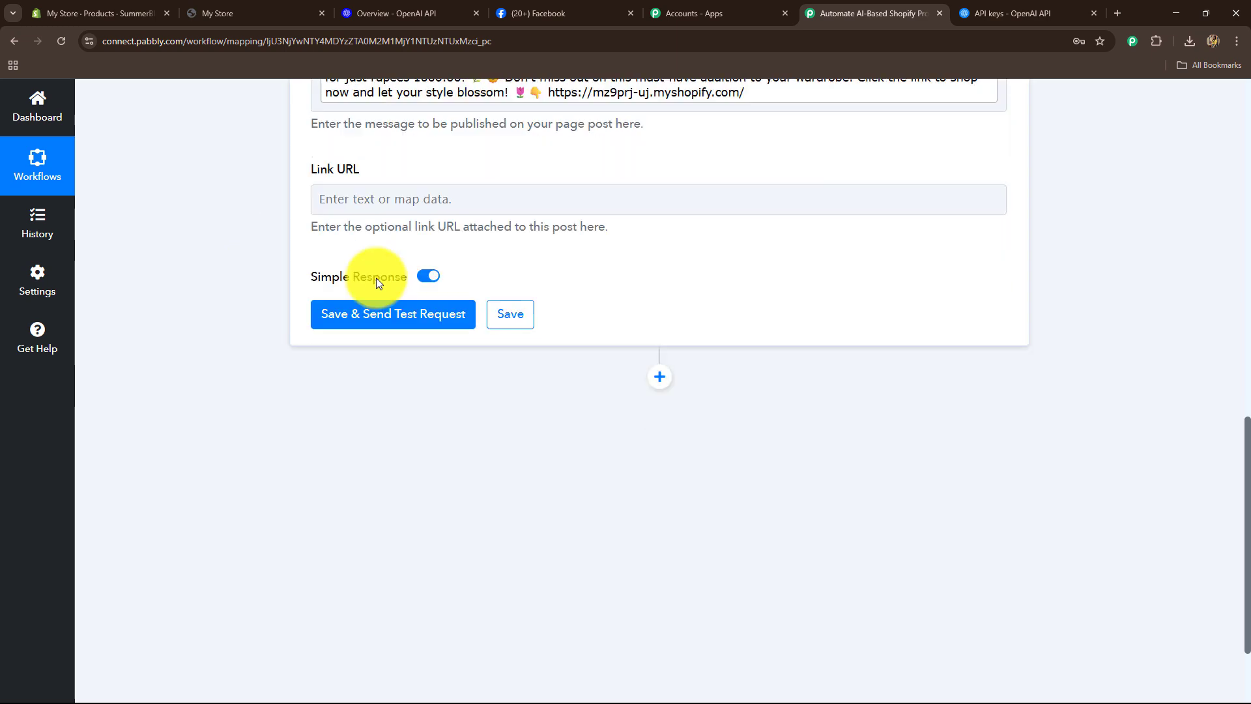
left_click(371, 193)
left_click(413, 318)
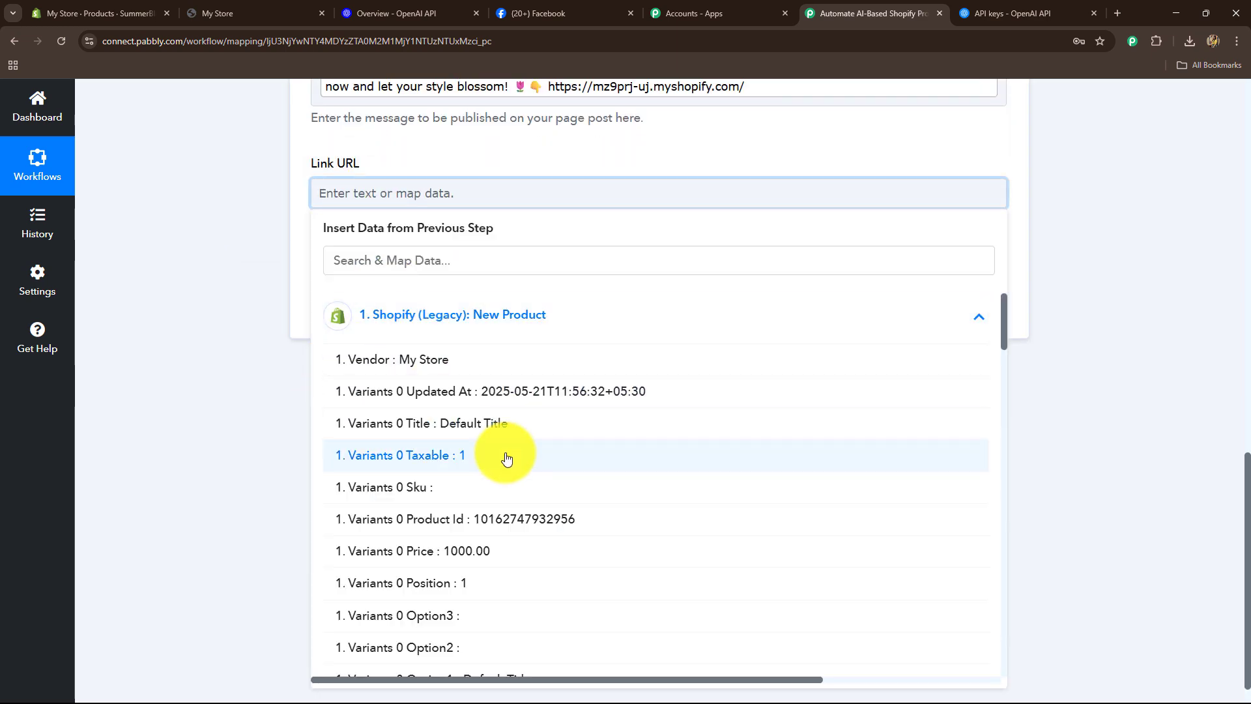
left_click(411, 264)
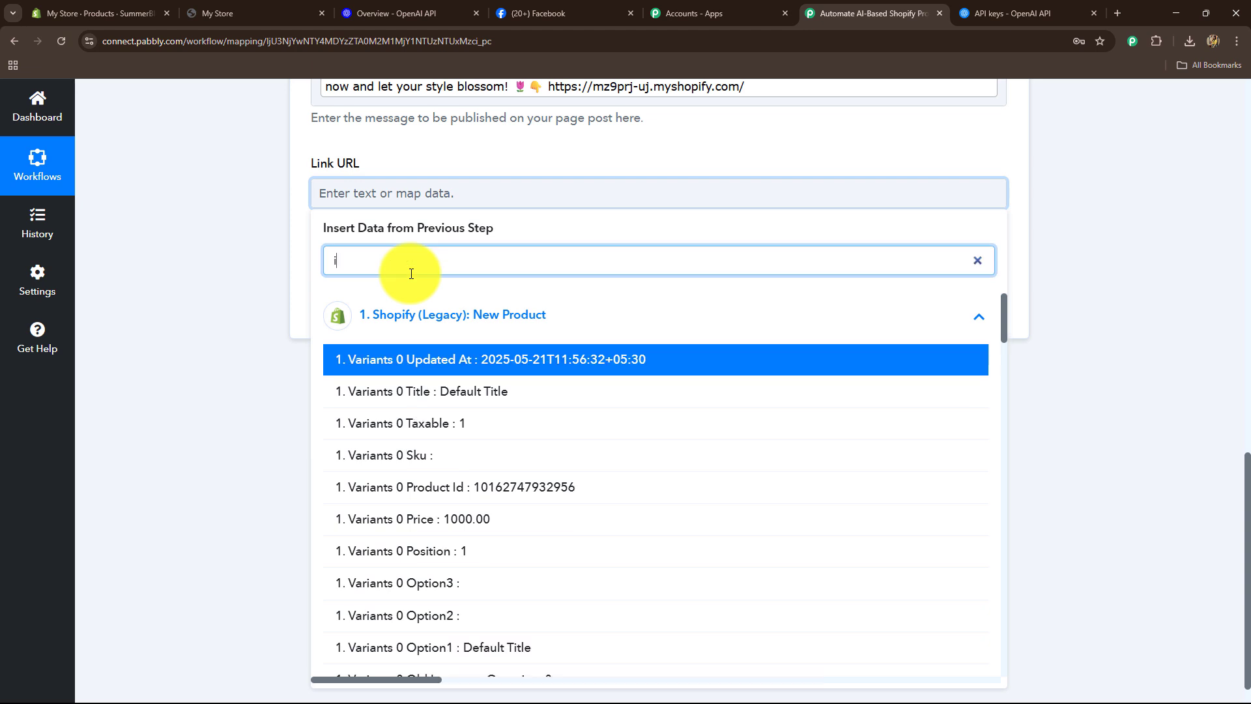
type("ima")
left_click(417, 450)
Save the Facebook Pages action with a test request and highlight the Res3 Id value in its response
left_click(401, 316)
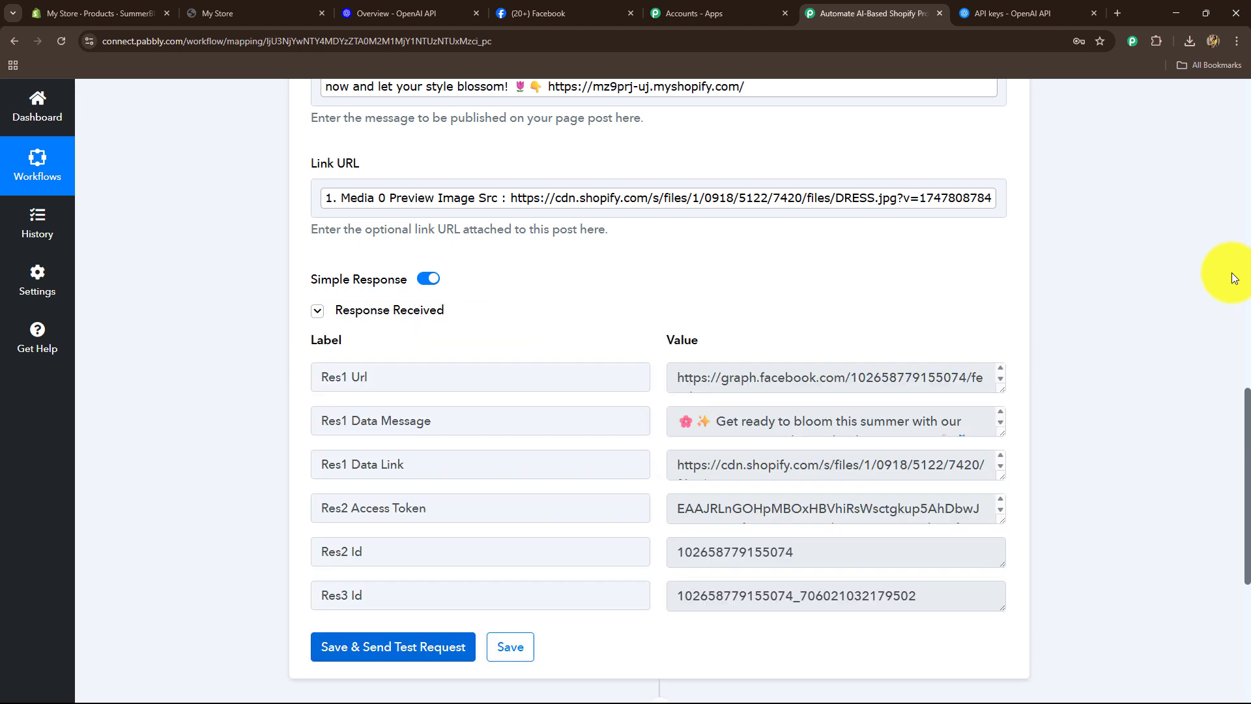
left_click(677, 597)
left_click_drag(677, 597, 997, 598)
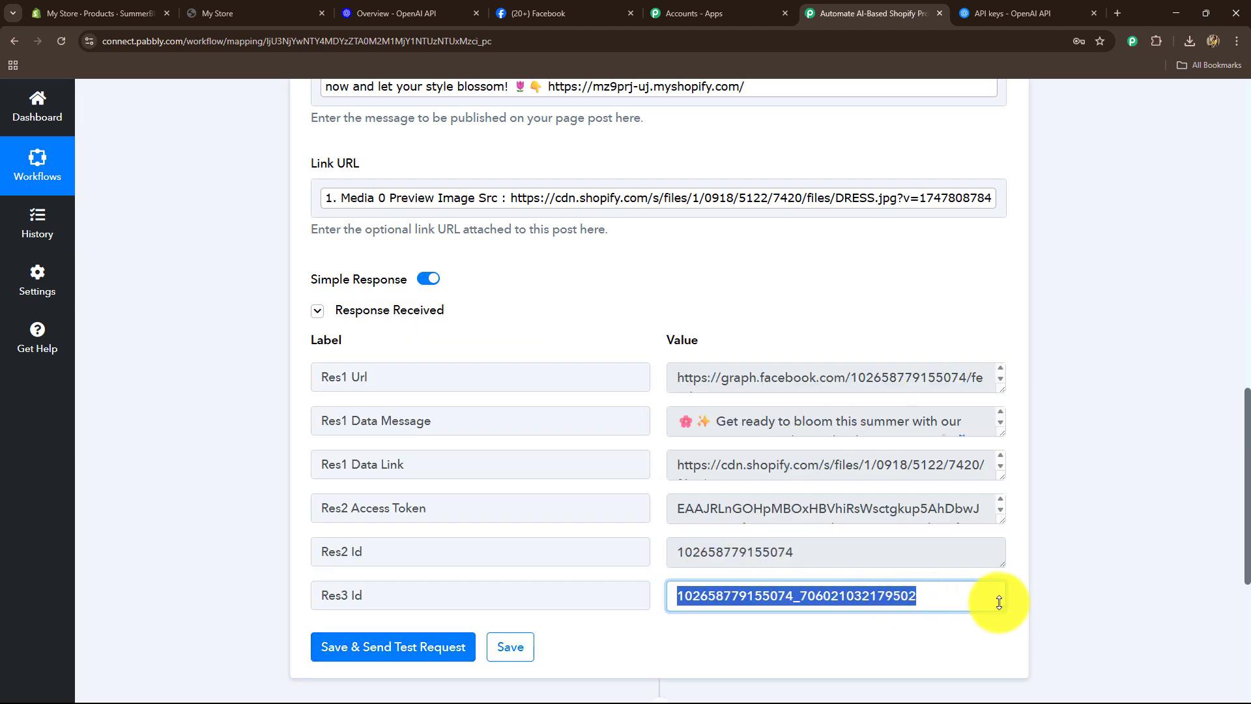
Switch to Facebook, reload the Glam Fusion page and examine the newest post's full caption, store link and product image
left_click(563, 18)
left_click(61, 46)
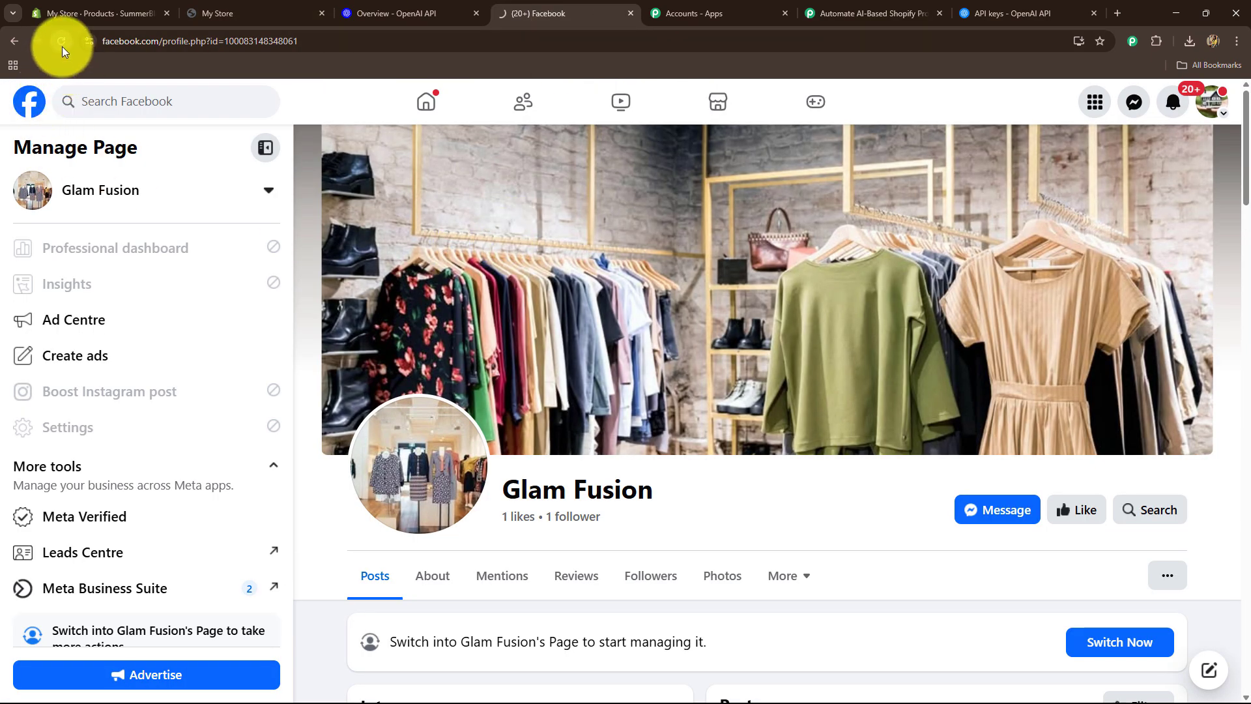
scroll(620, 342, "down", 5)
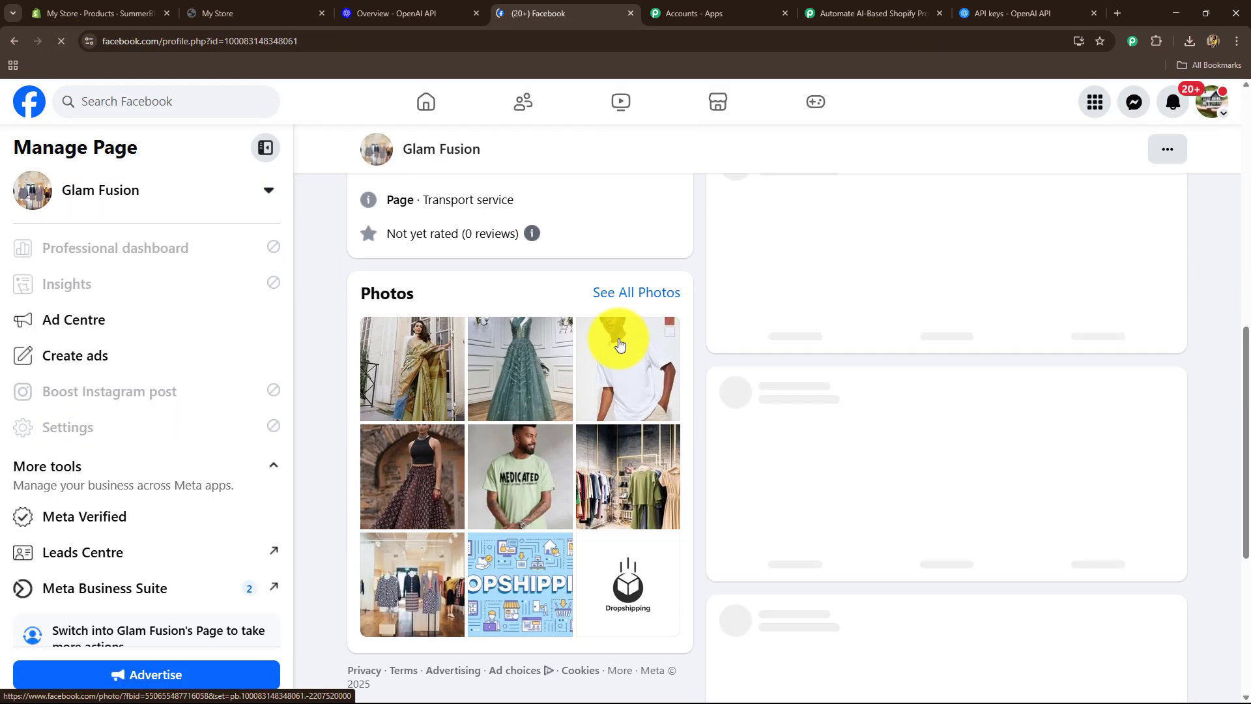
scroll(619, 345, "down", 3)
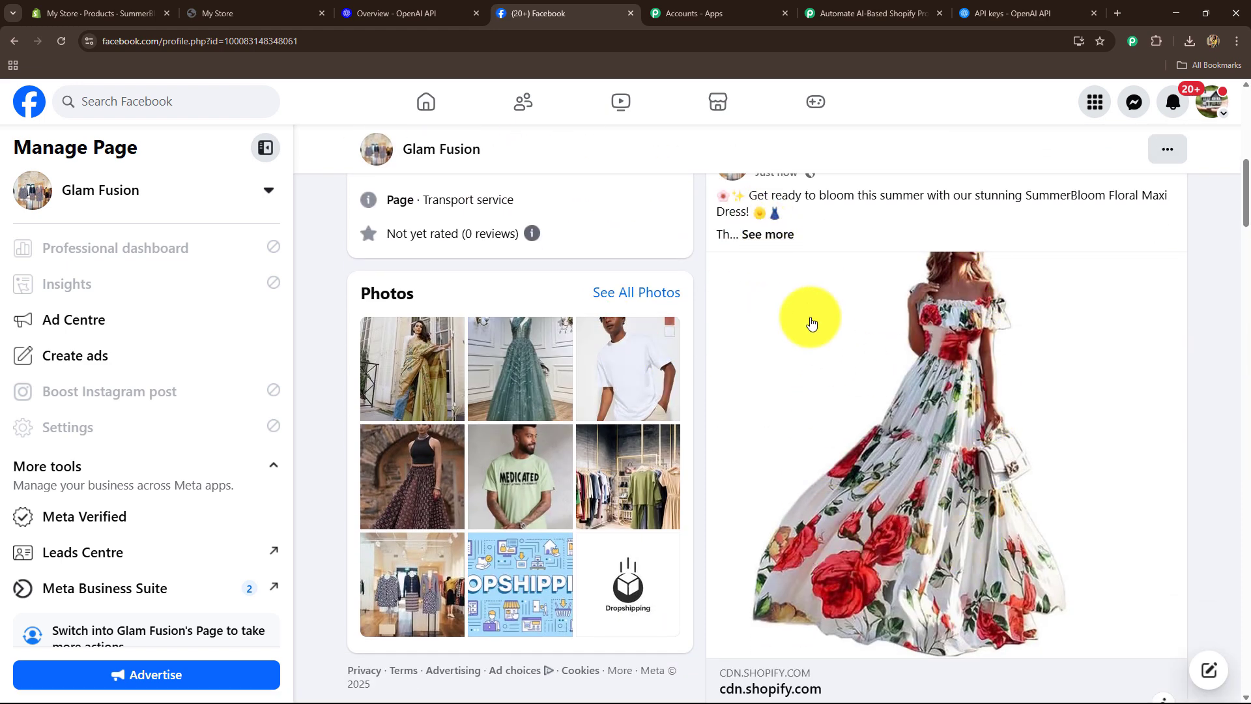
scroll(782, 469, "down", 4)
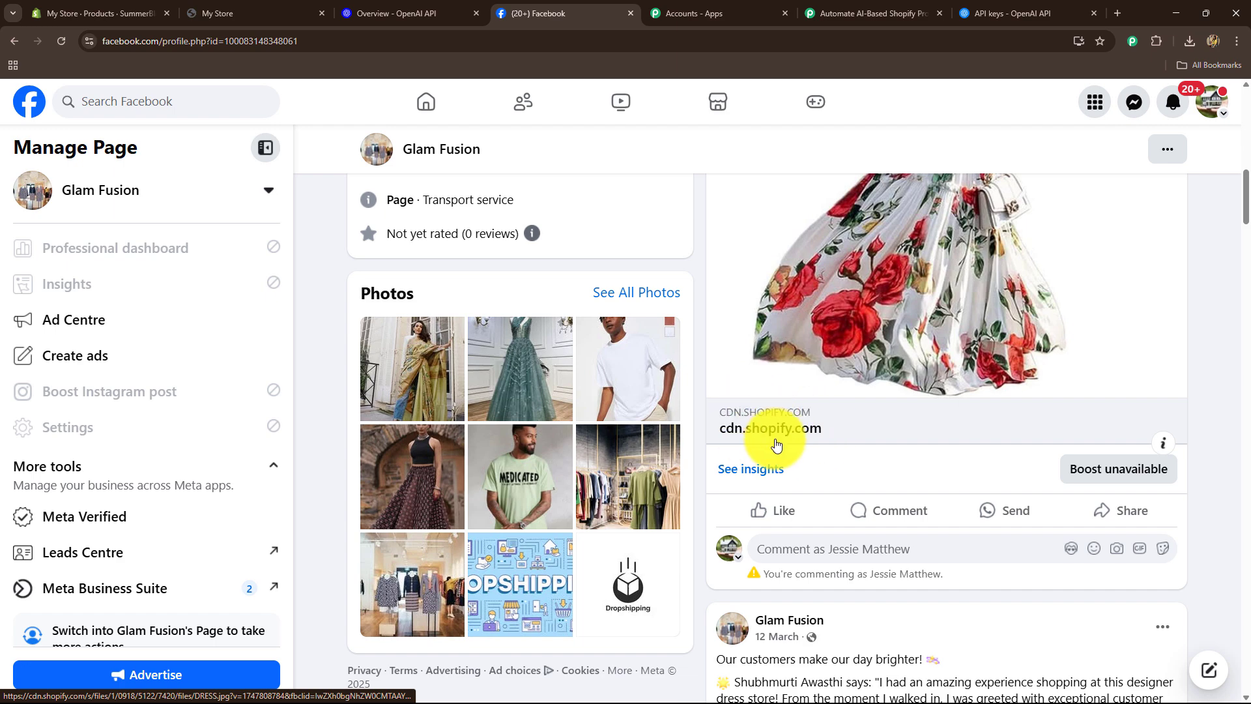
scroll(802, 449, "up", 5)
left_click(766, 368)
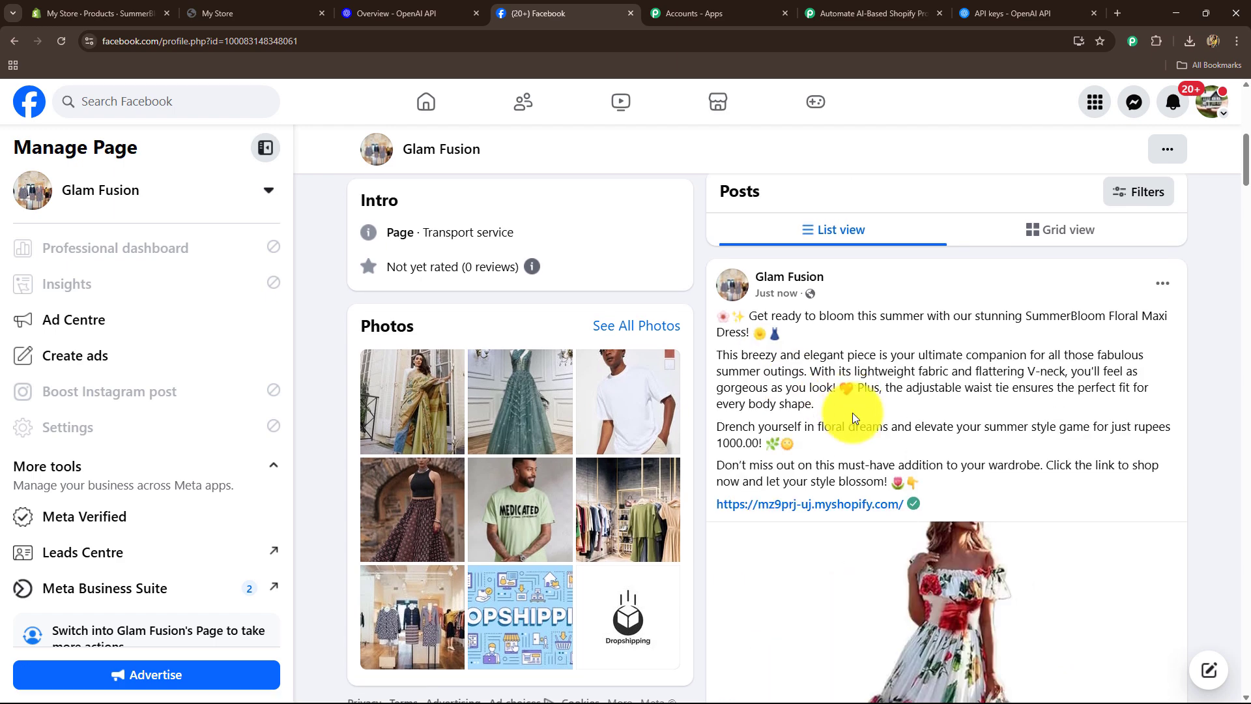
scroll(850, 410, "down", 5)
scroll(846, 394, "up", 3)
scroll(921, 480, "down", 2)
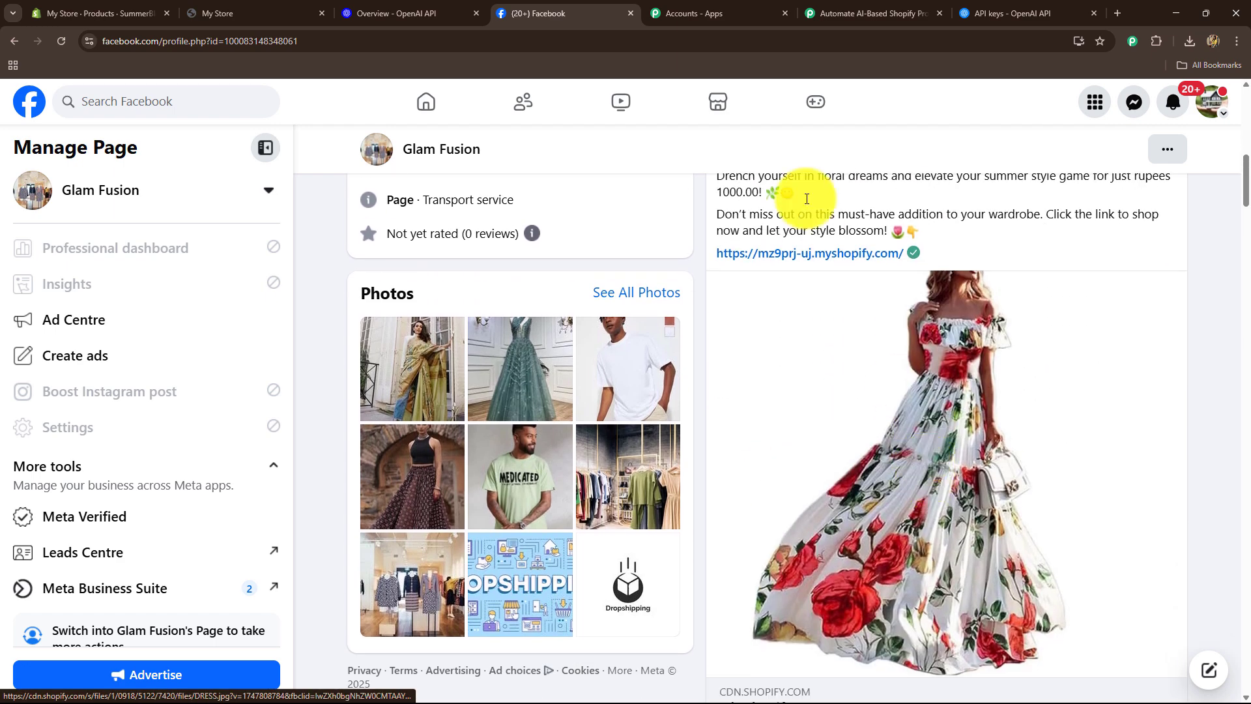
Return to the Pabbly Connect workflow and collapse the Facebook Pages action
left_click(846, 8)
scroll(1226, 399, "up", 15)
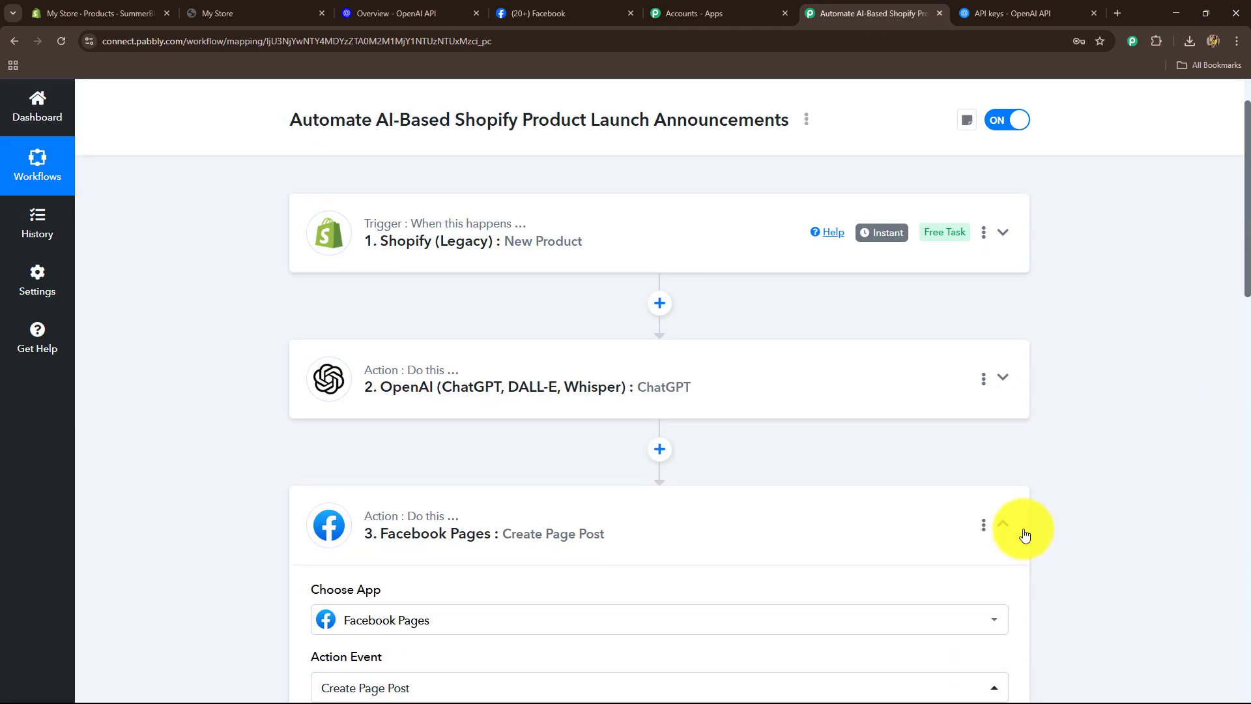
left_click(1004, 523)
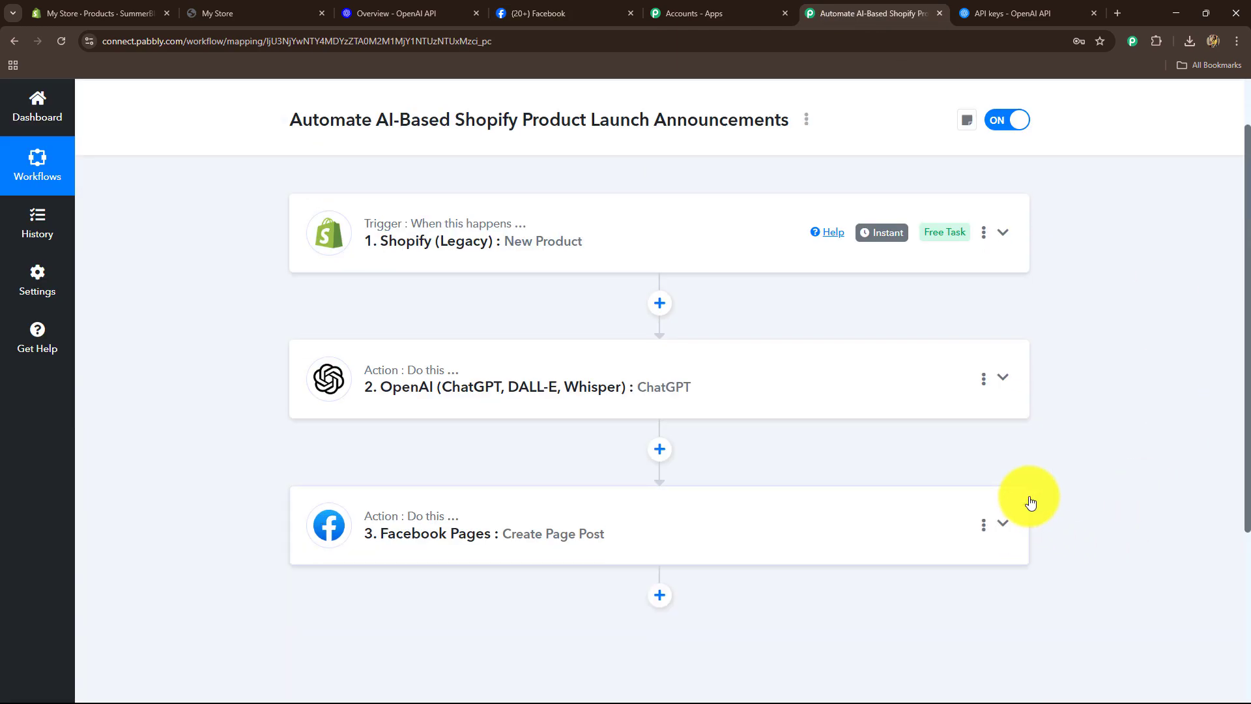